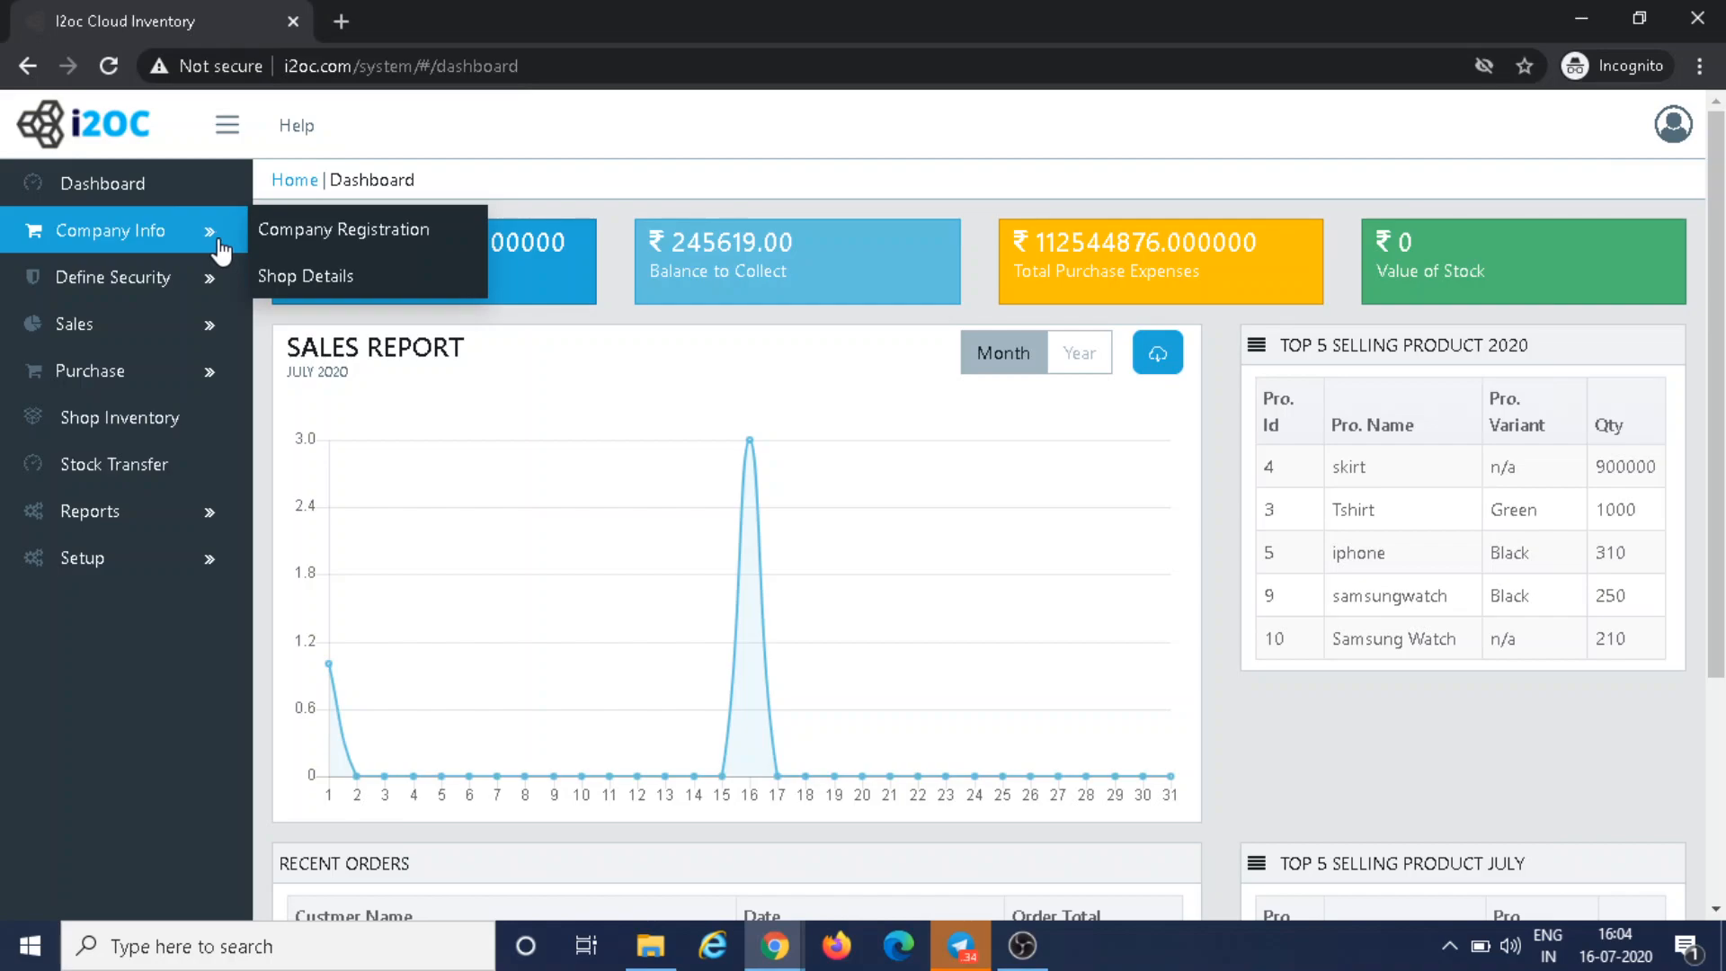
- Open the category setup page and look over the forms for adding a category and for editing the Mike category
mouse_move(210, 575)
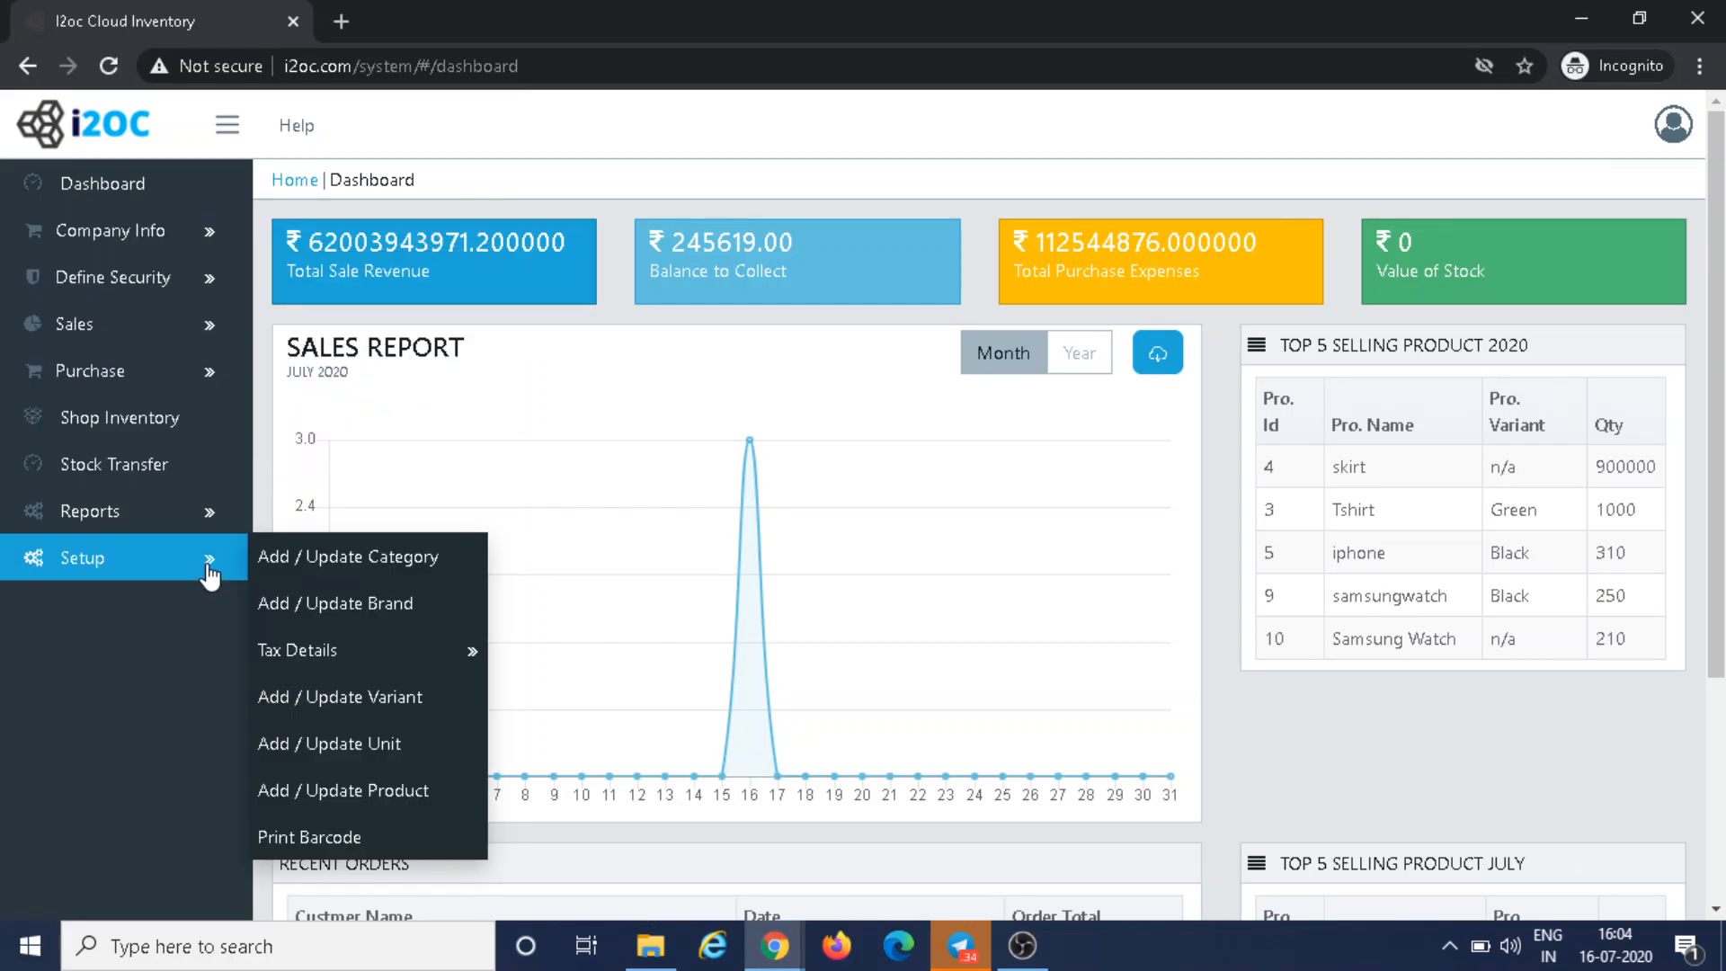
click(274, 559)
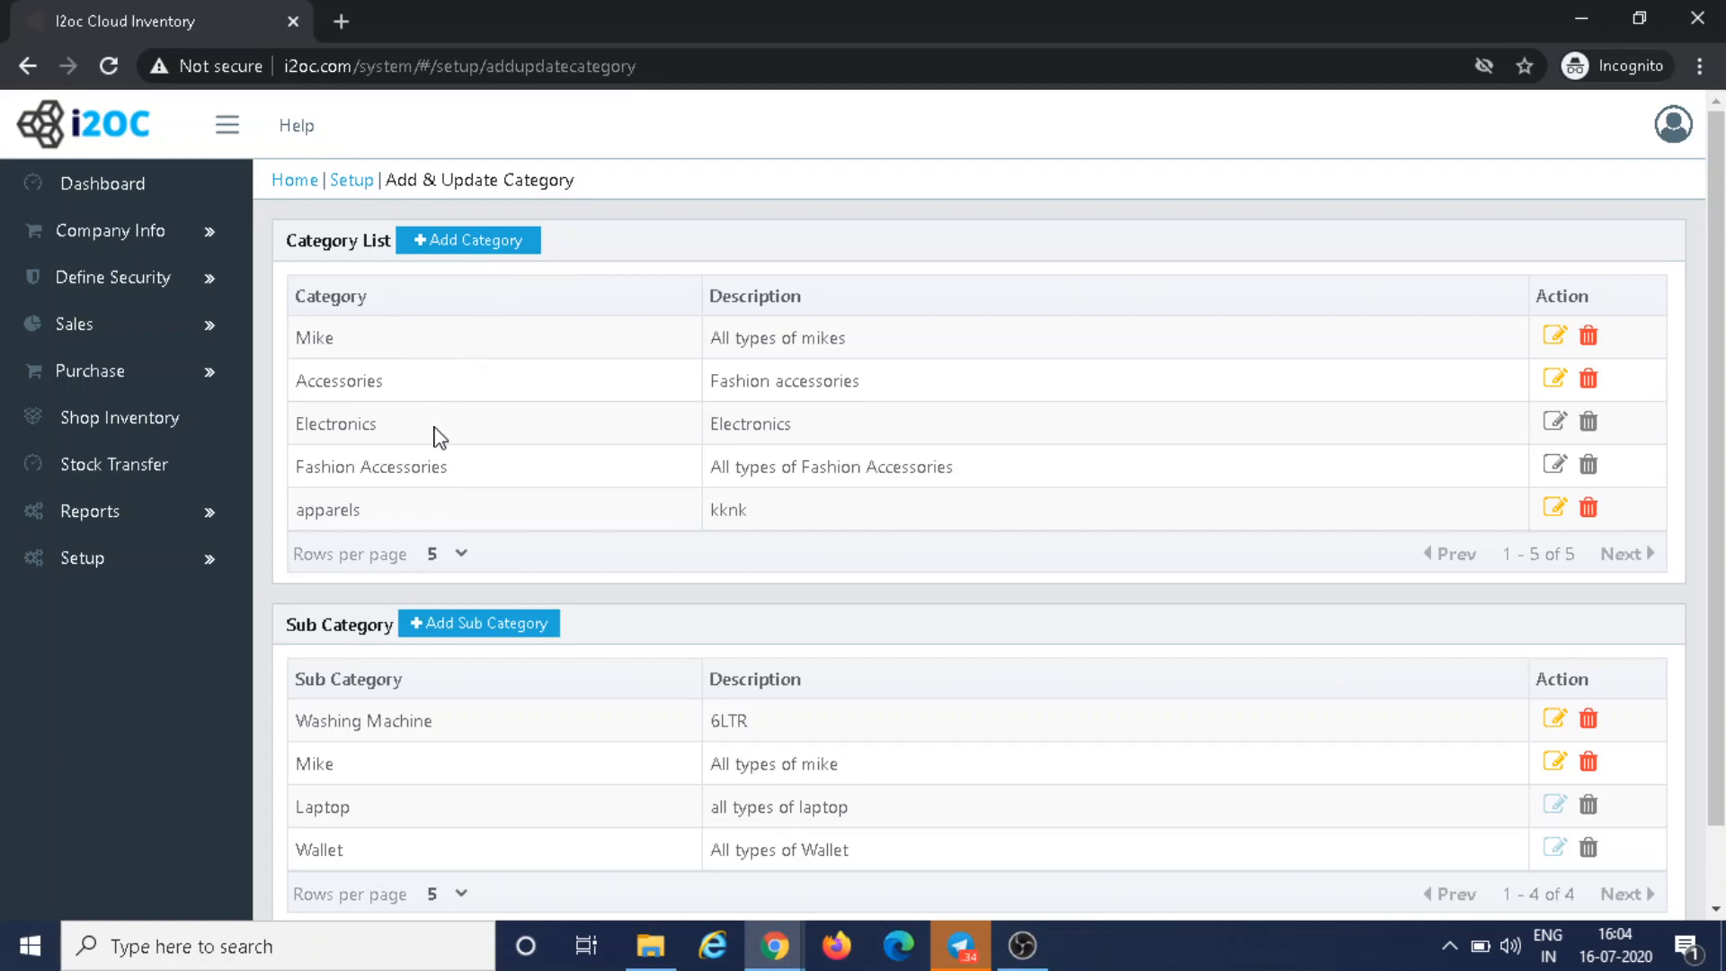
click(485, 245)
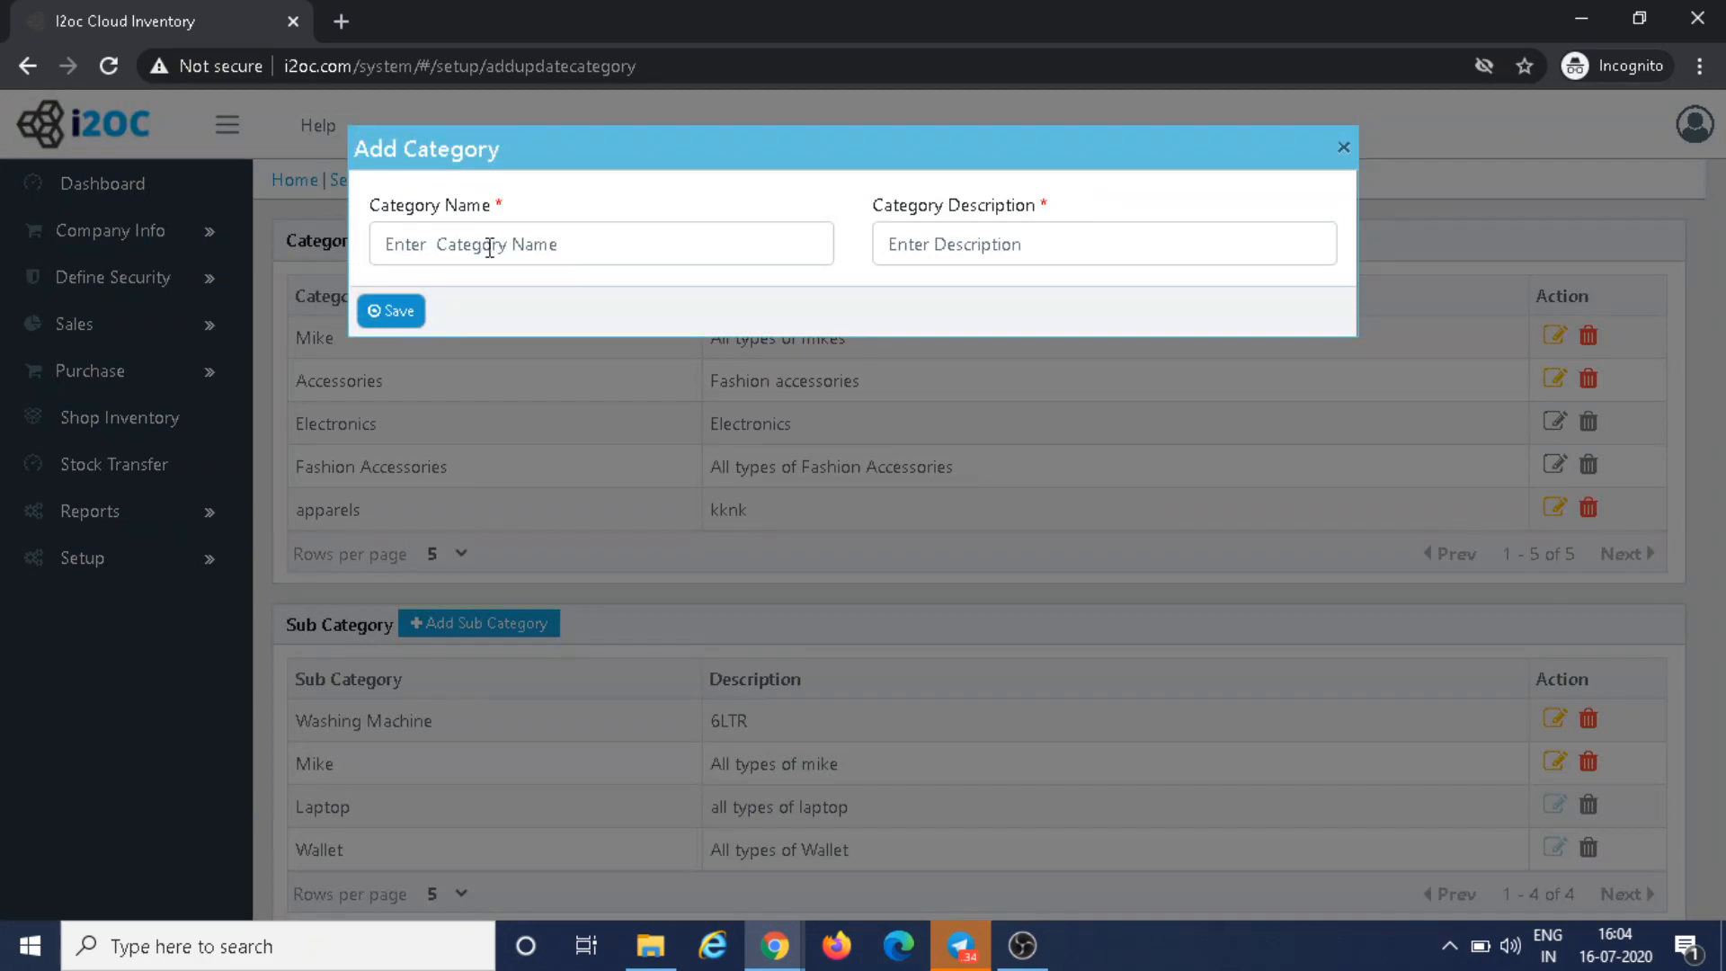
click(490, 247)
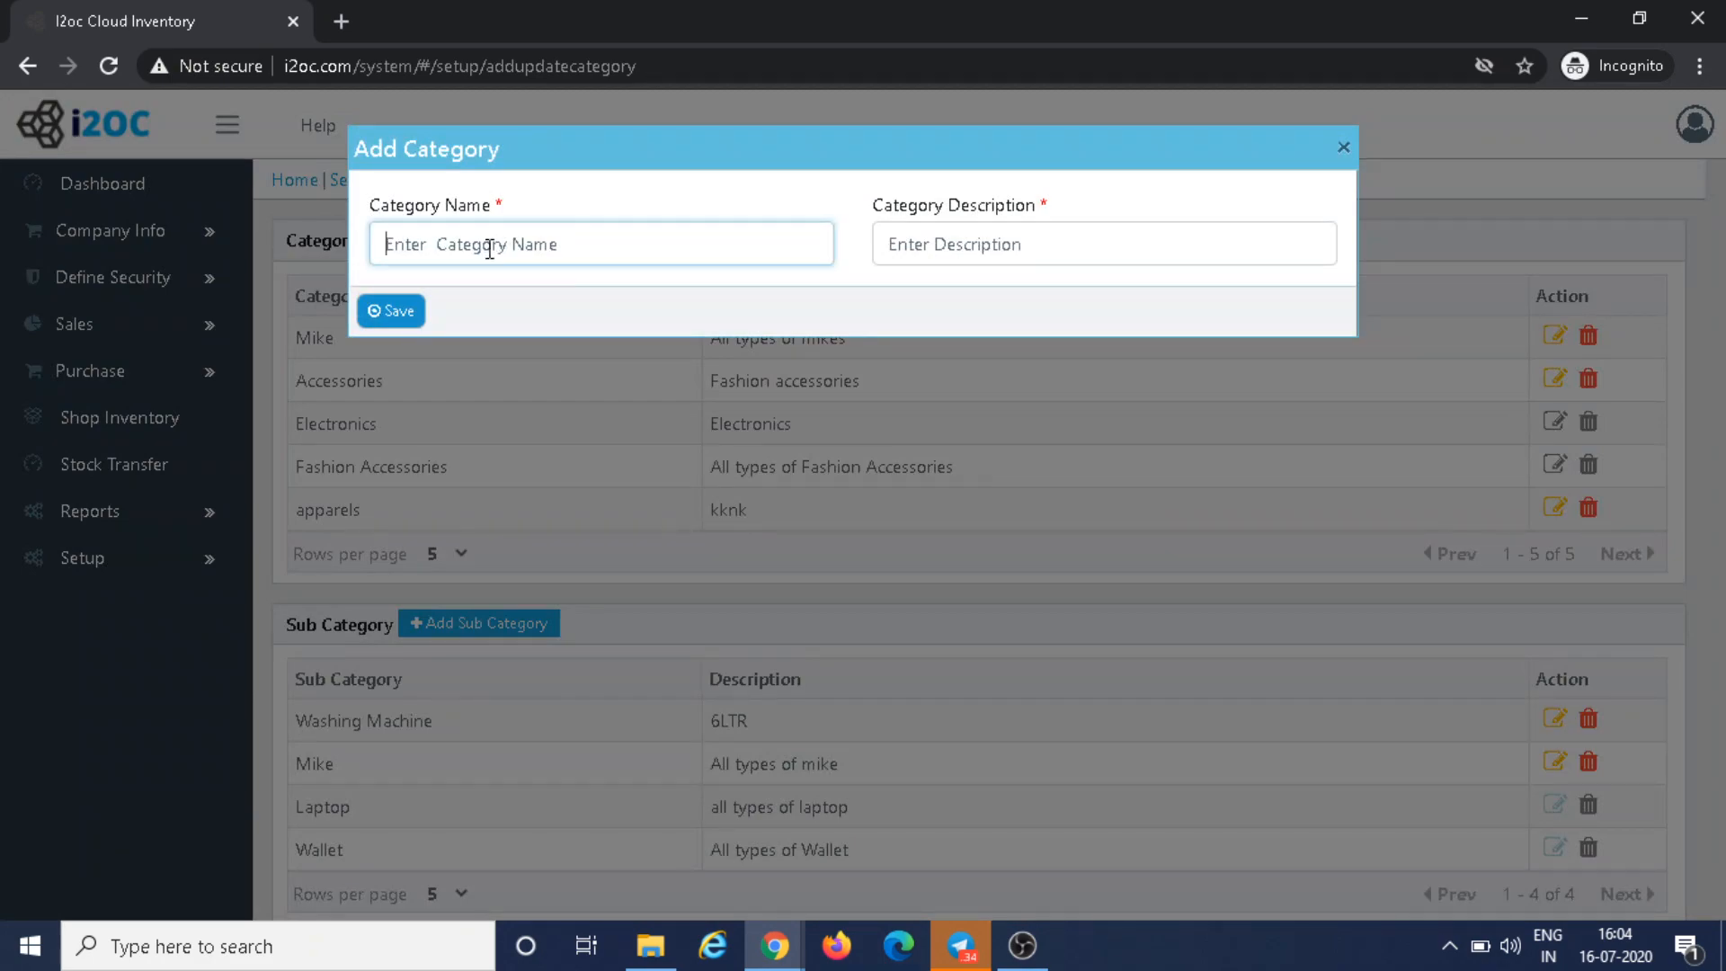
click(1046, 238)
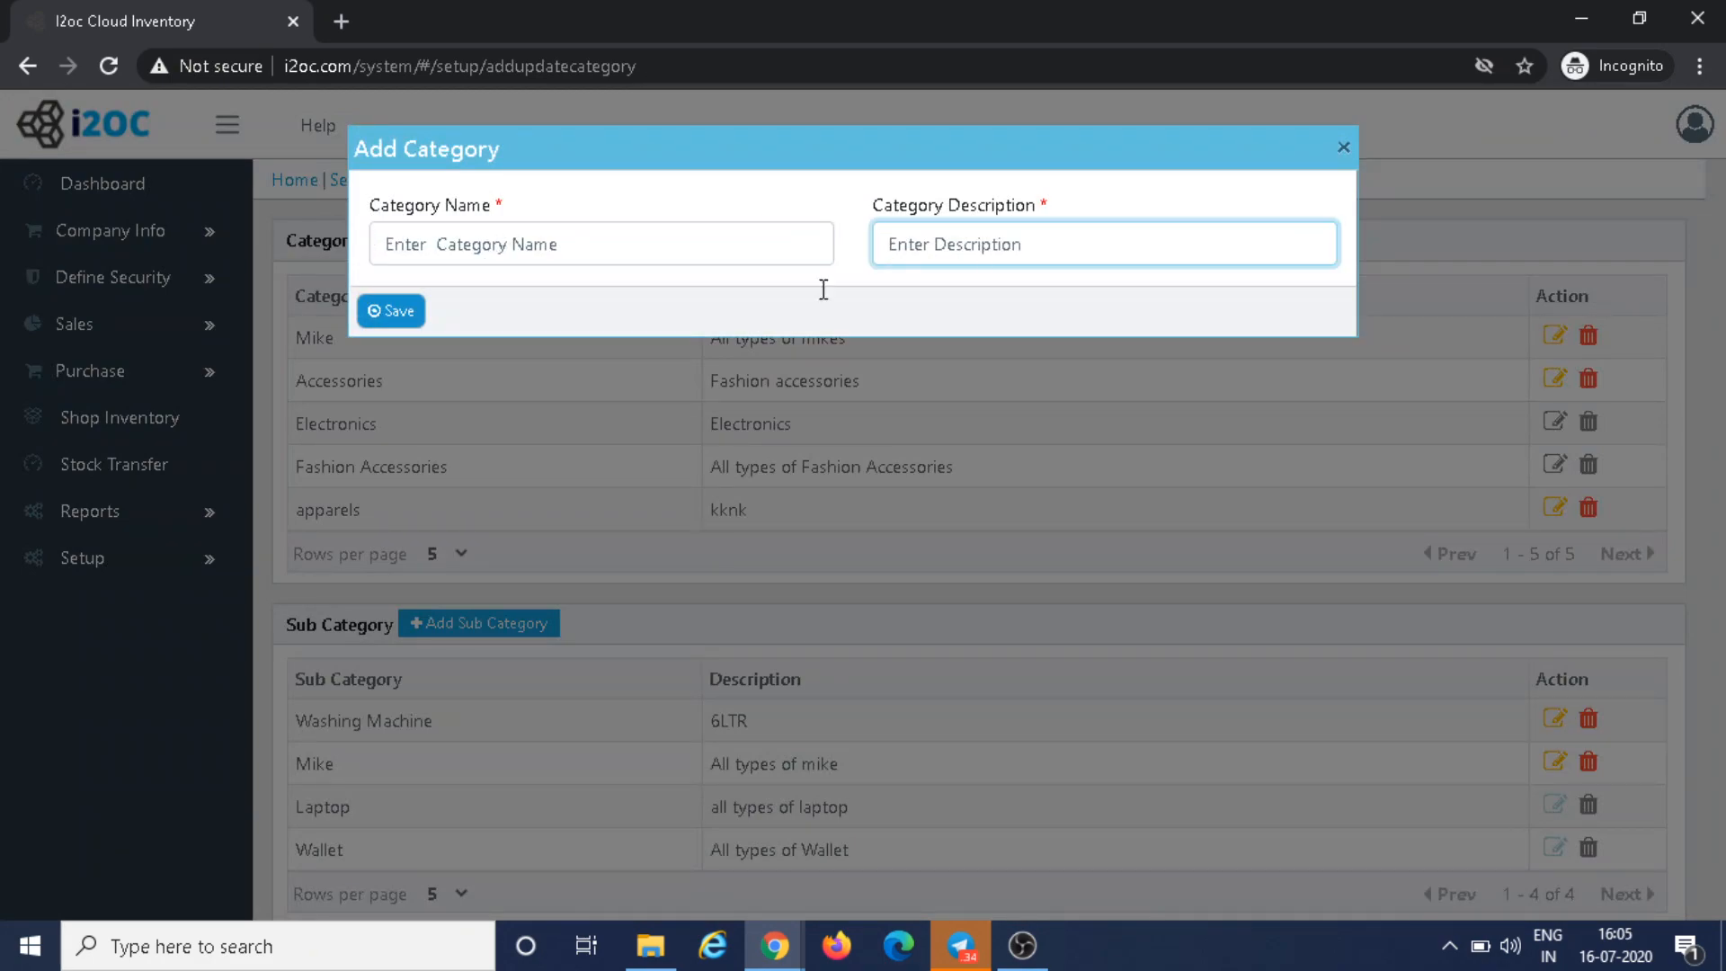
click(1343, 148)
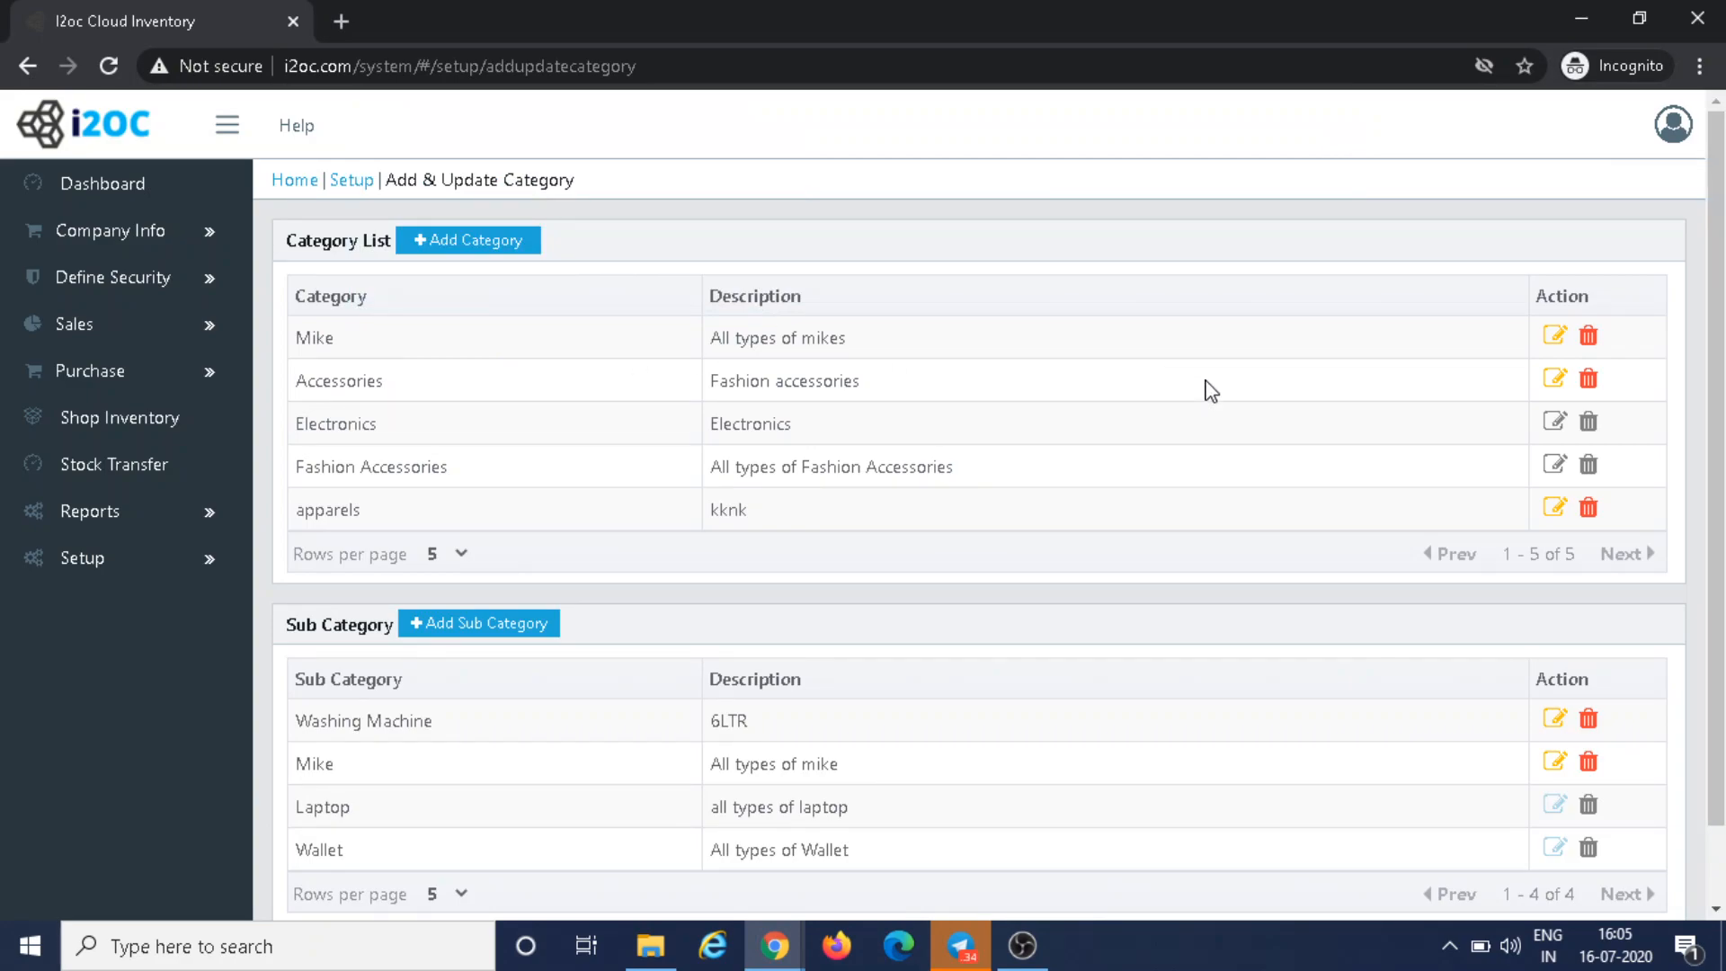
click(1553, 342)
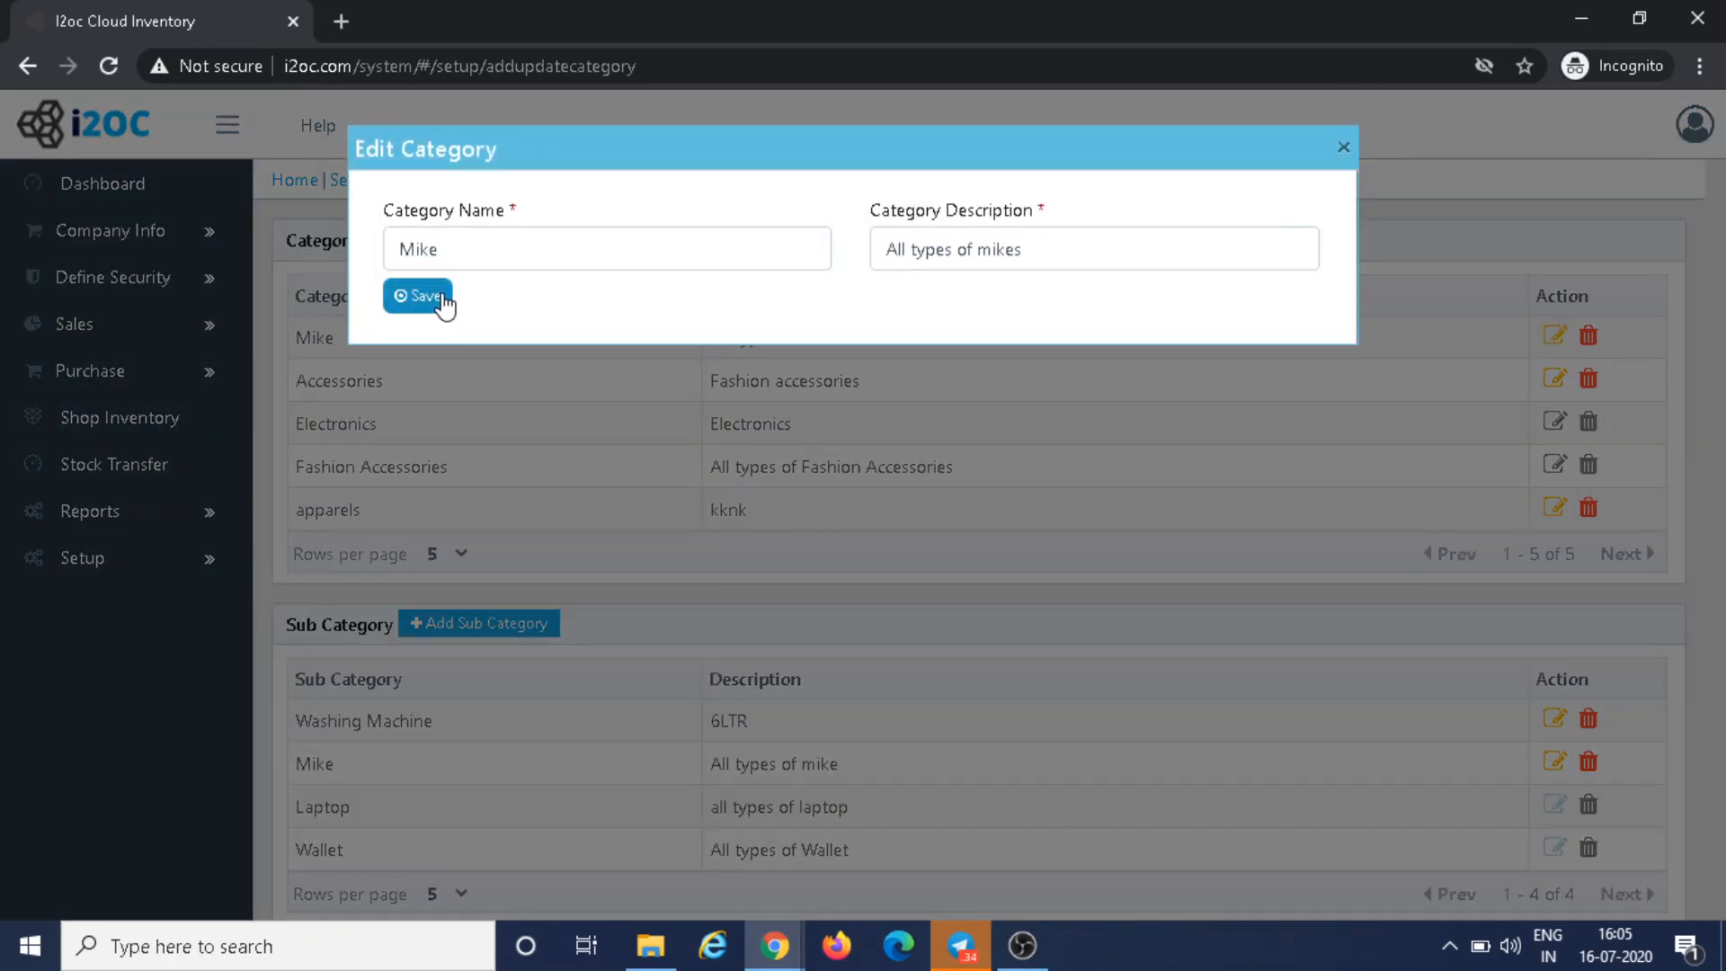
click(1344, 146)
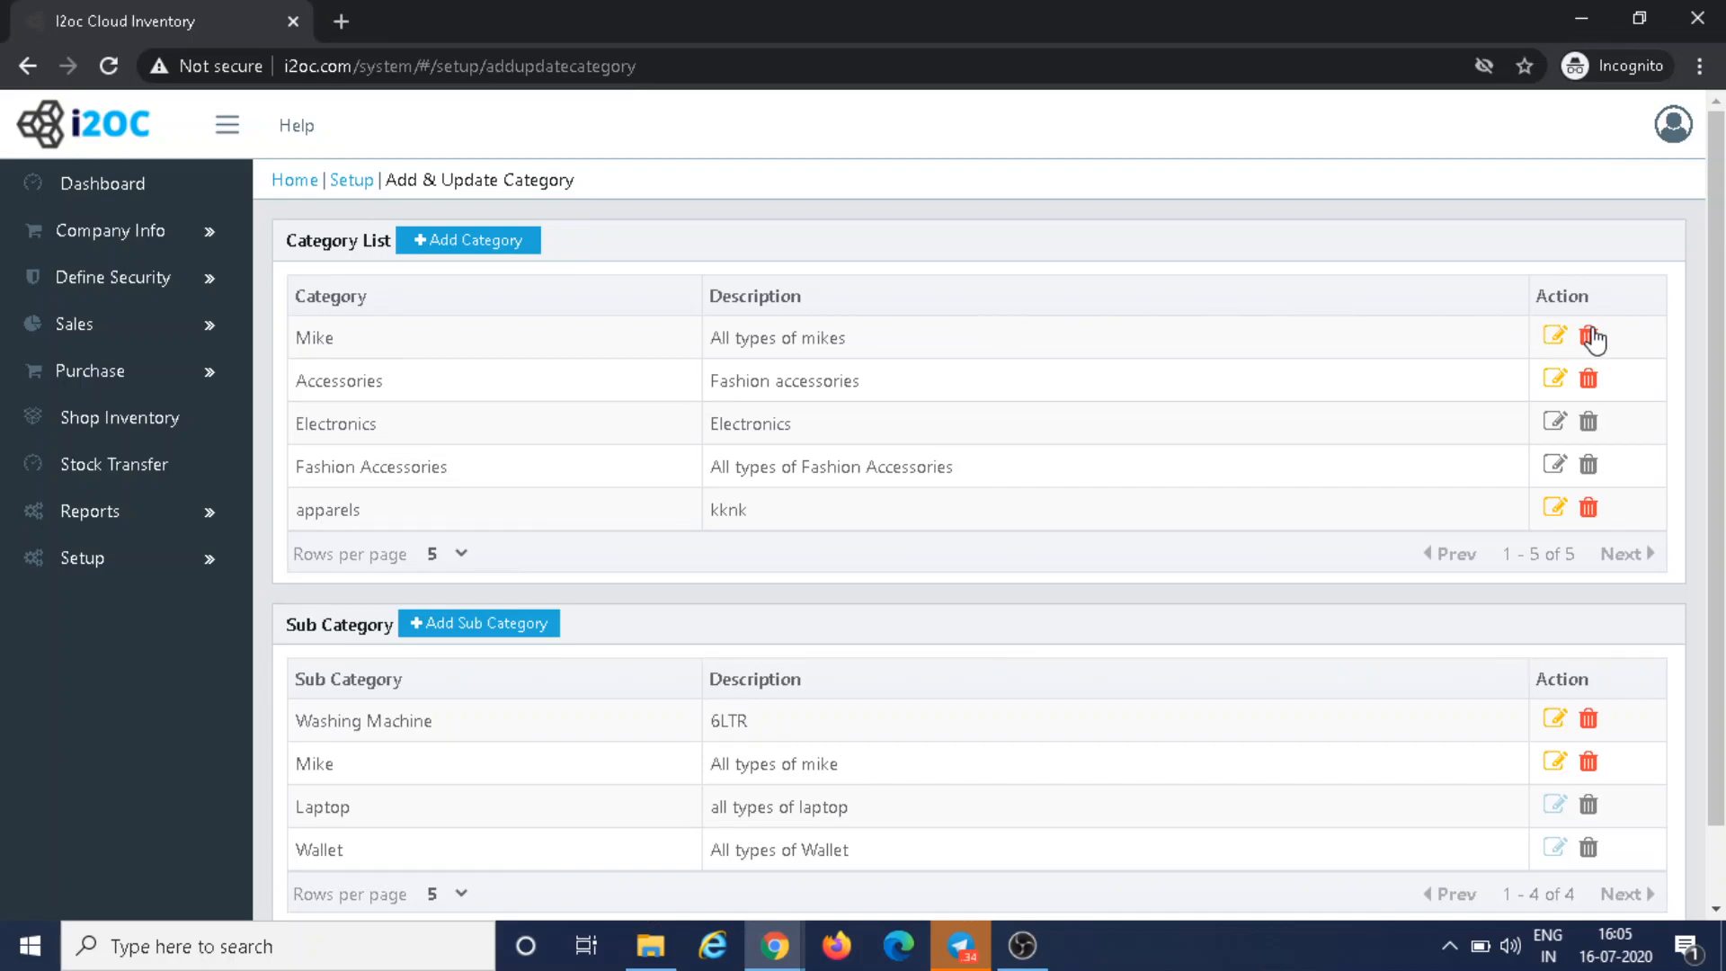
- Add a sub category named Television under the Electronics category with the description "All types of television"
scroll(1057, 489, down, 1)
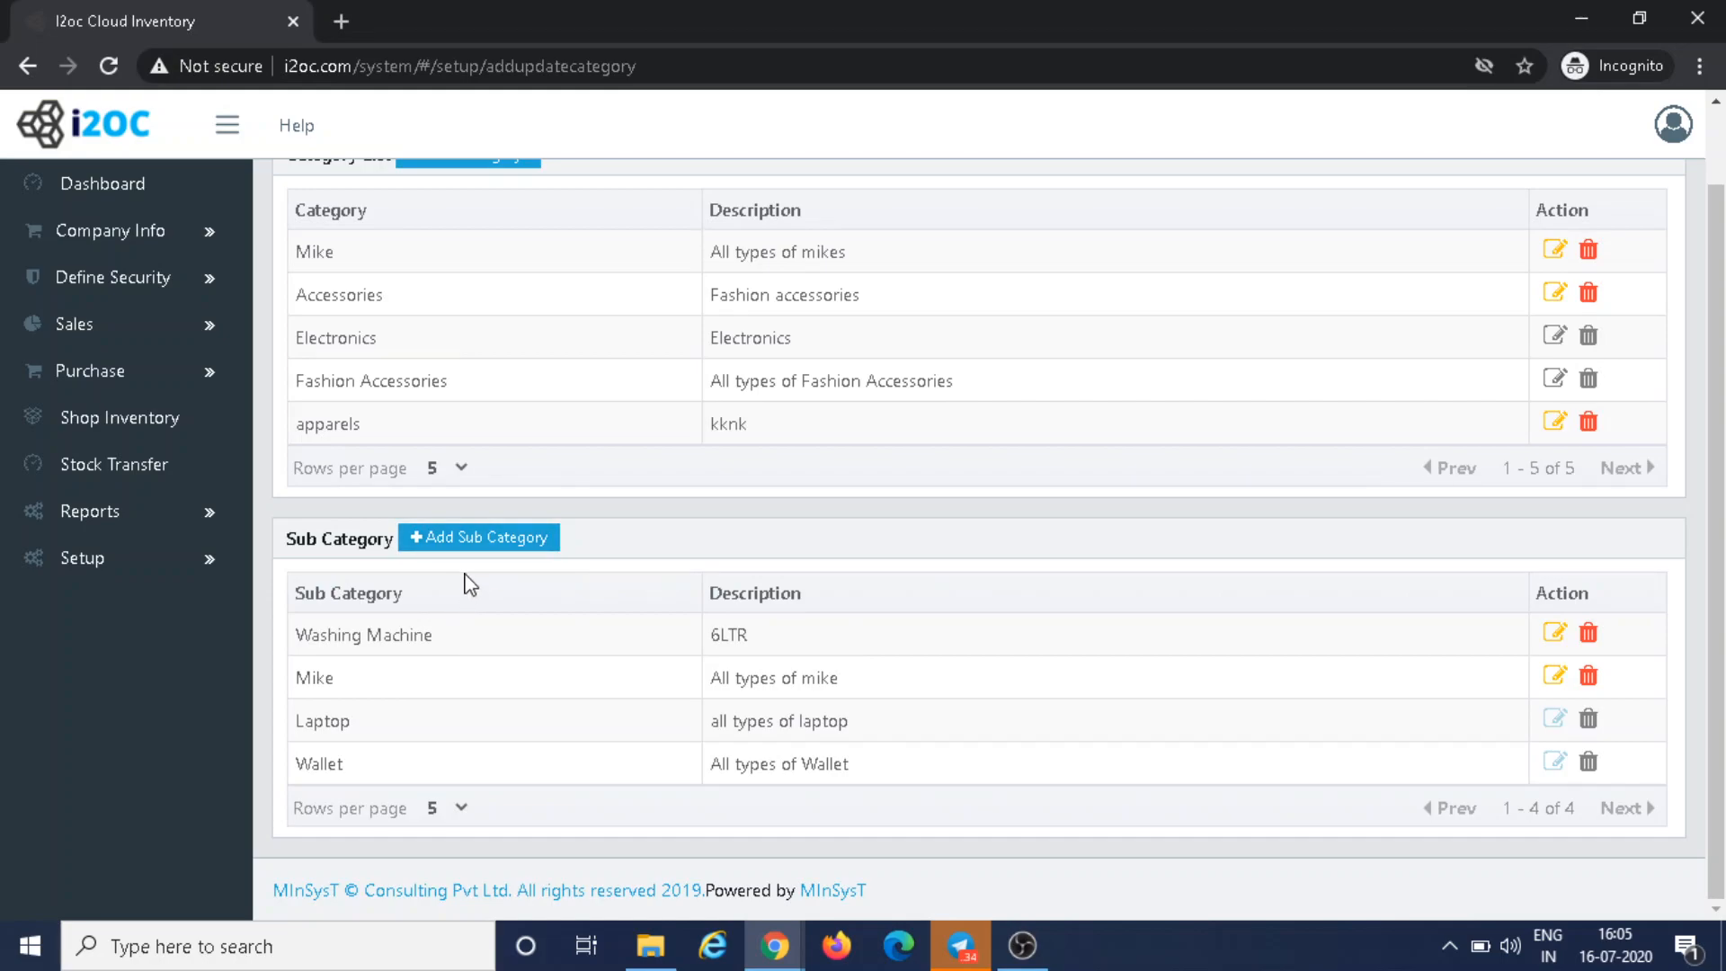
click(473, 543)
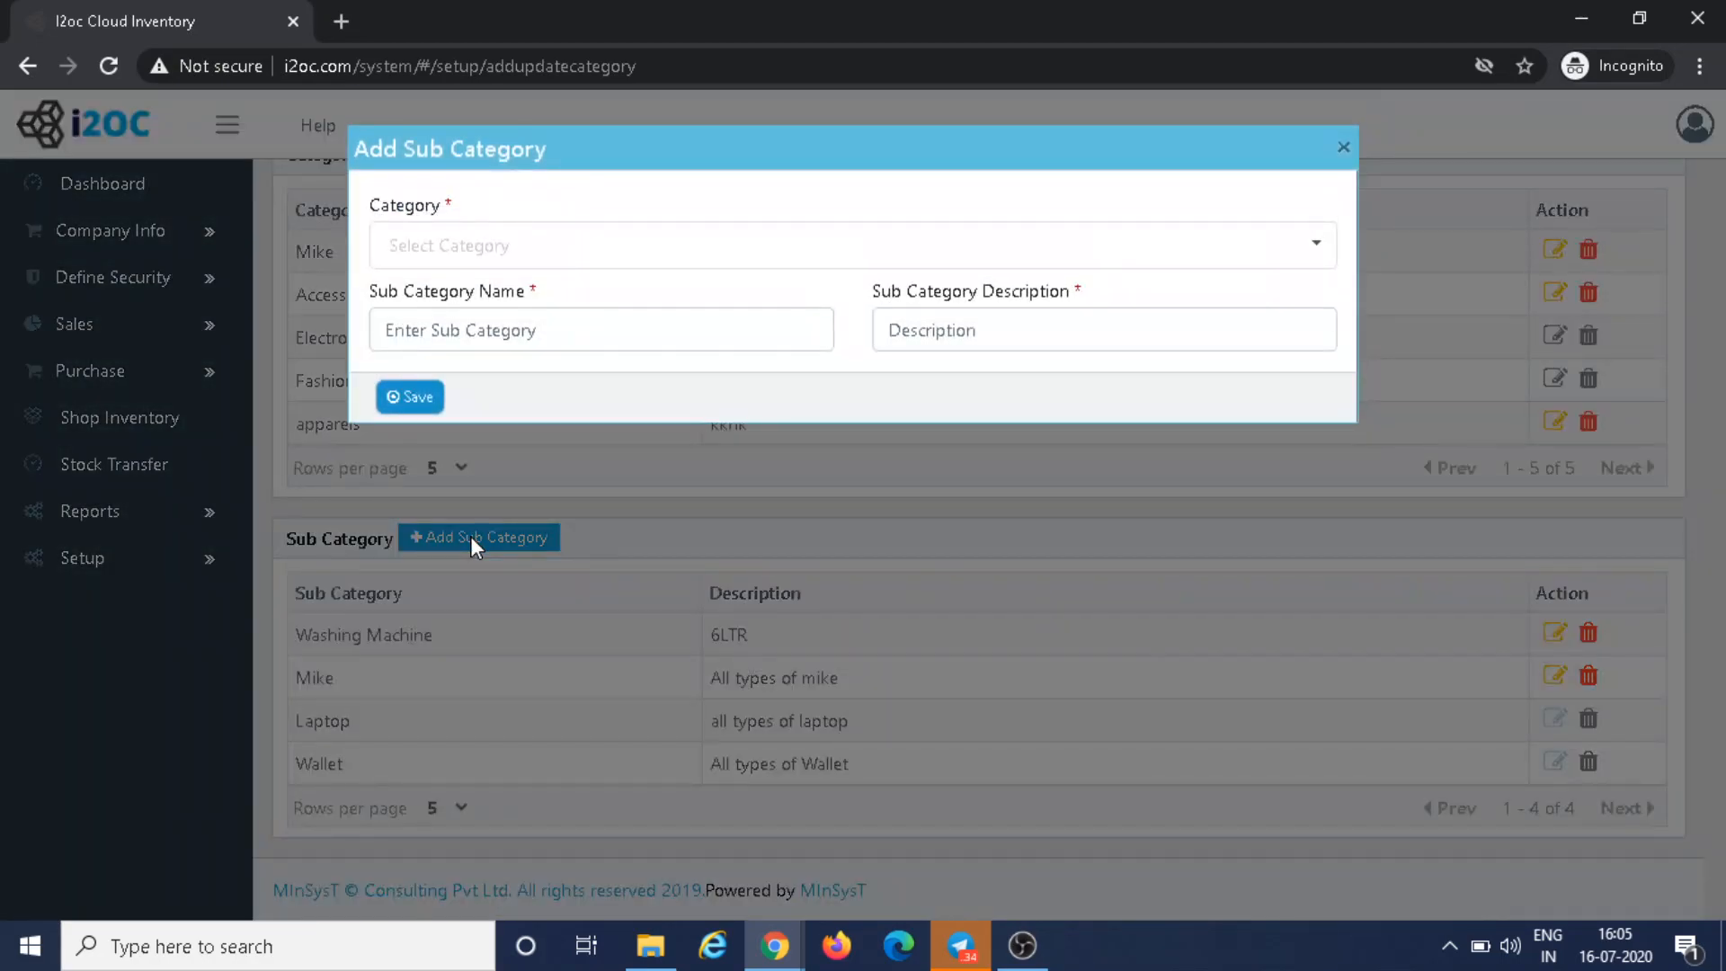
click(570, 239)
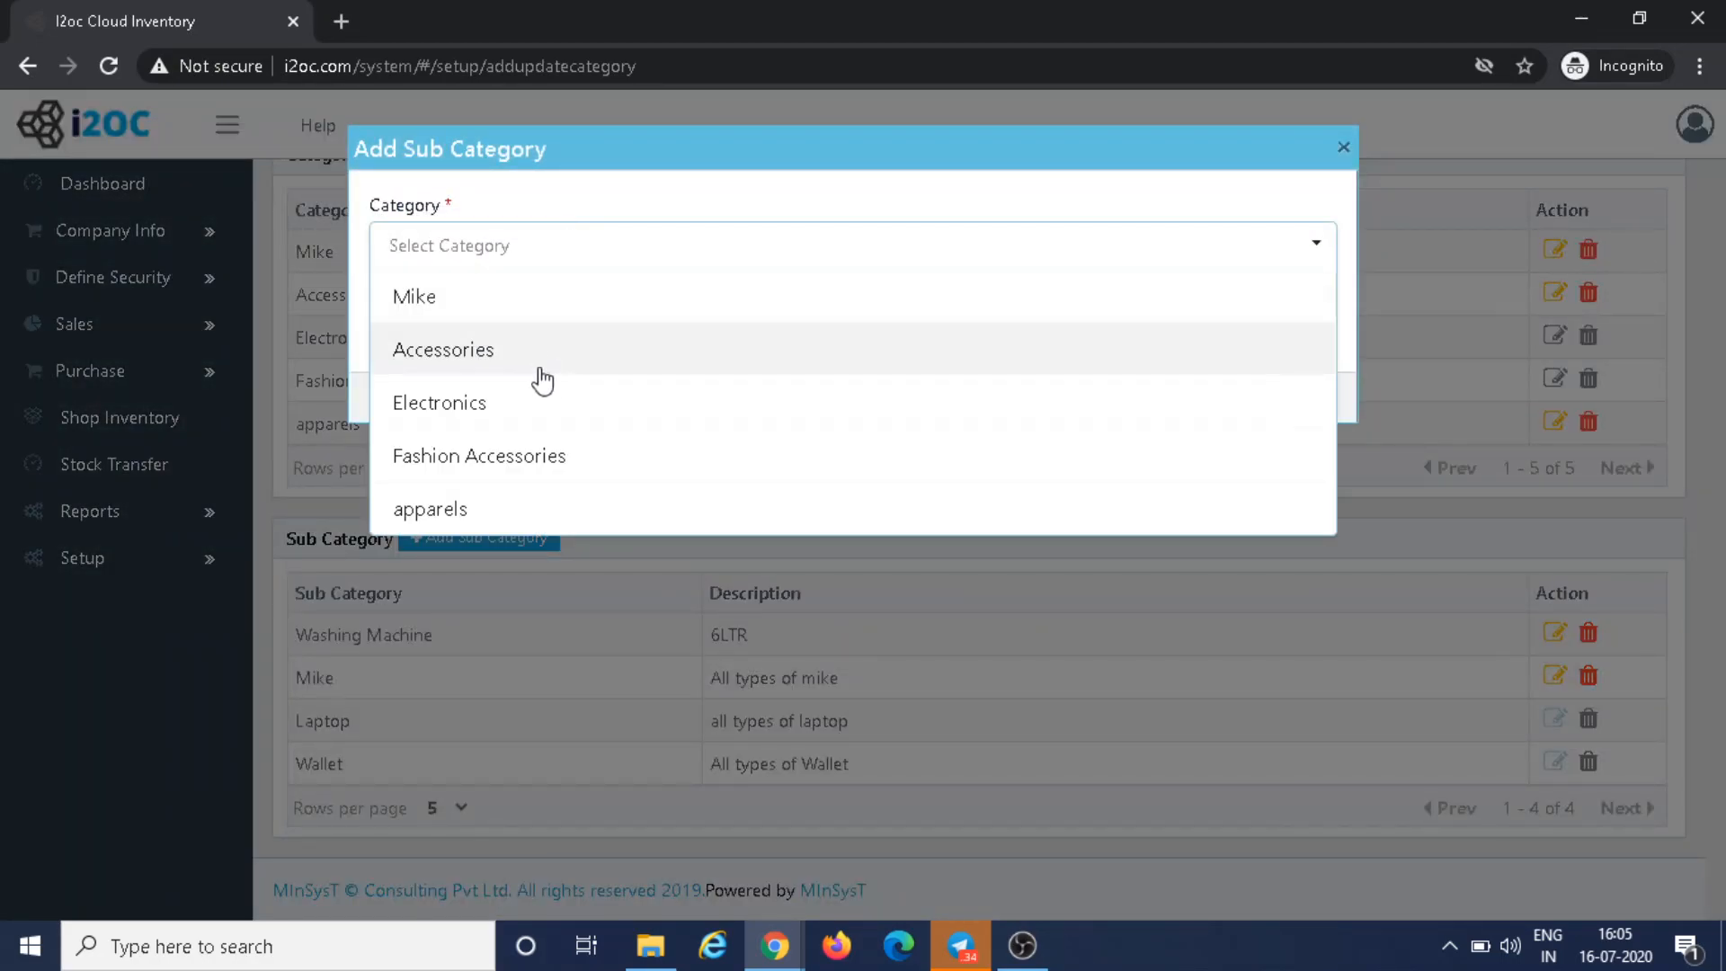
click(540, 404)
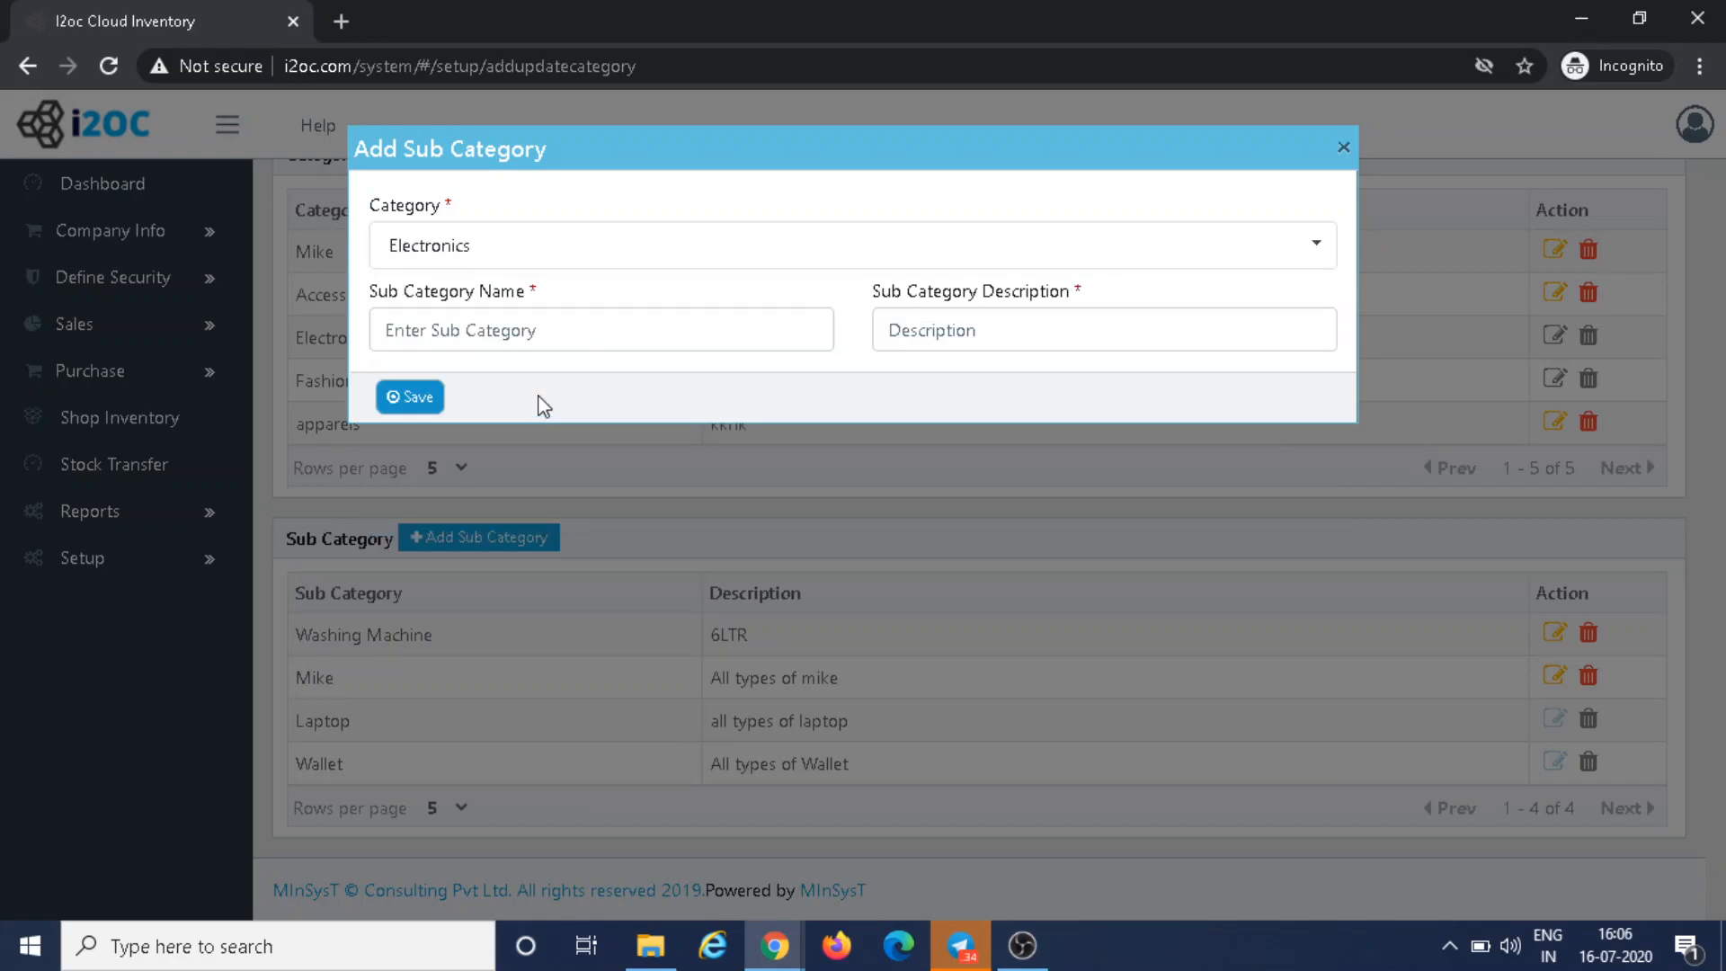
click(533, 331)
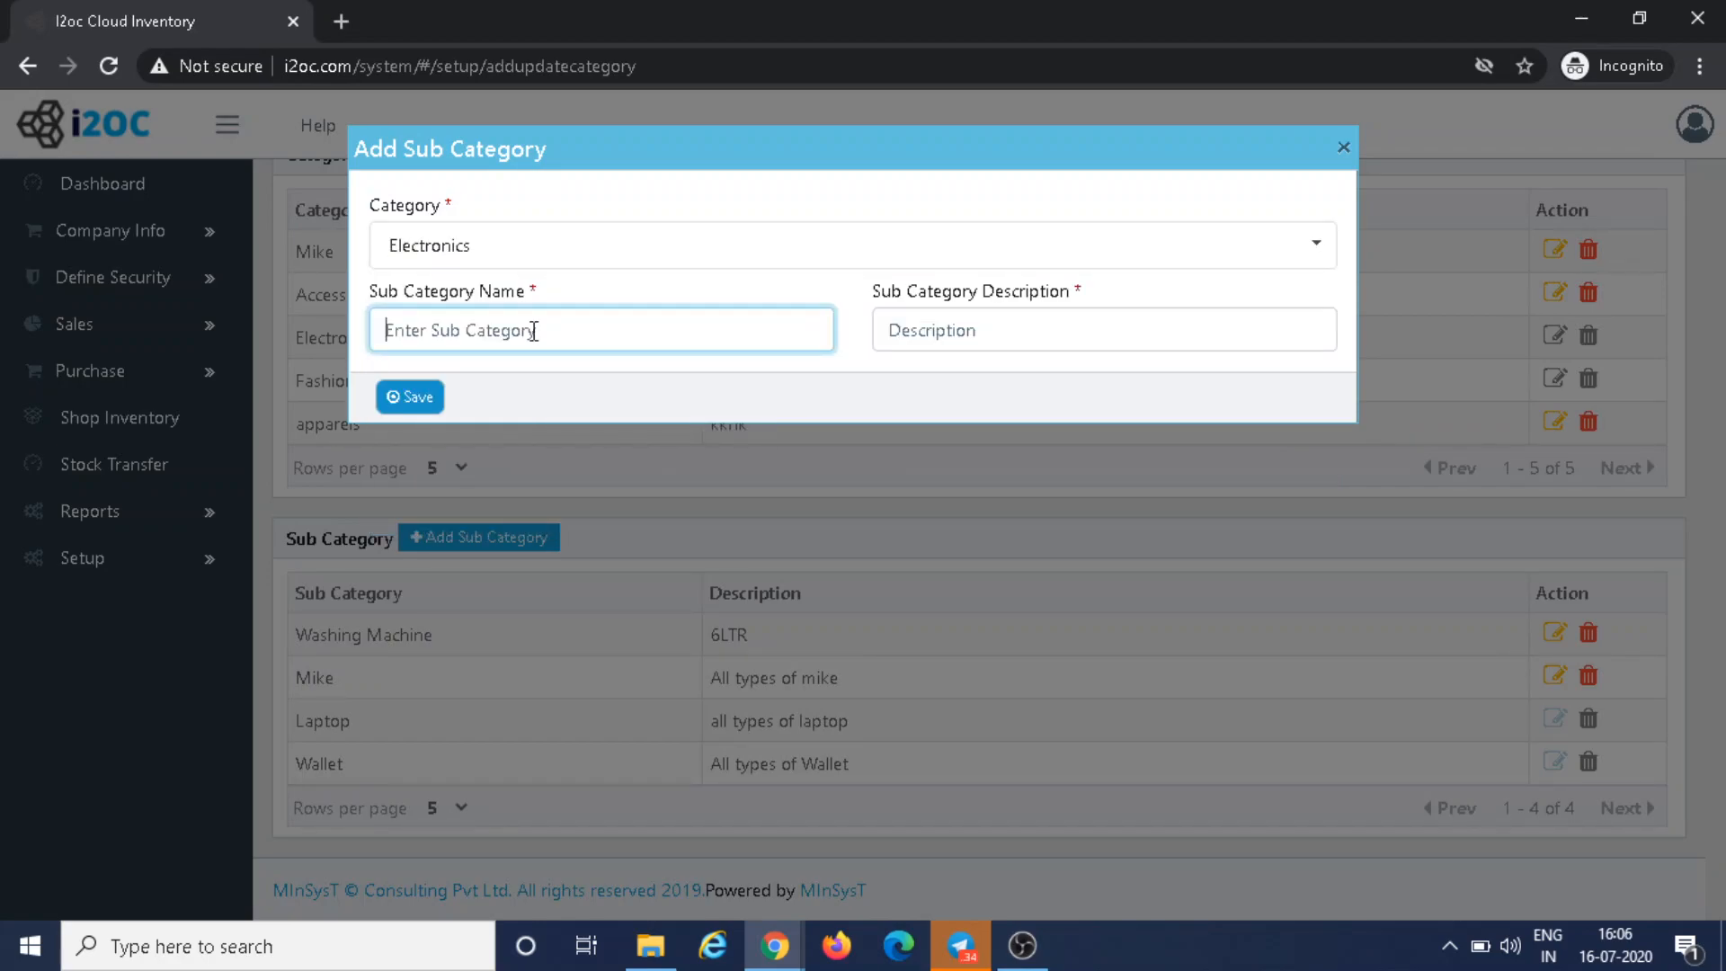
text(Television)
key(Tab)
text(All types of television)
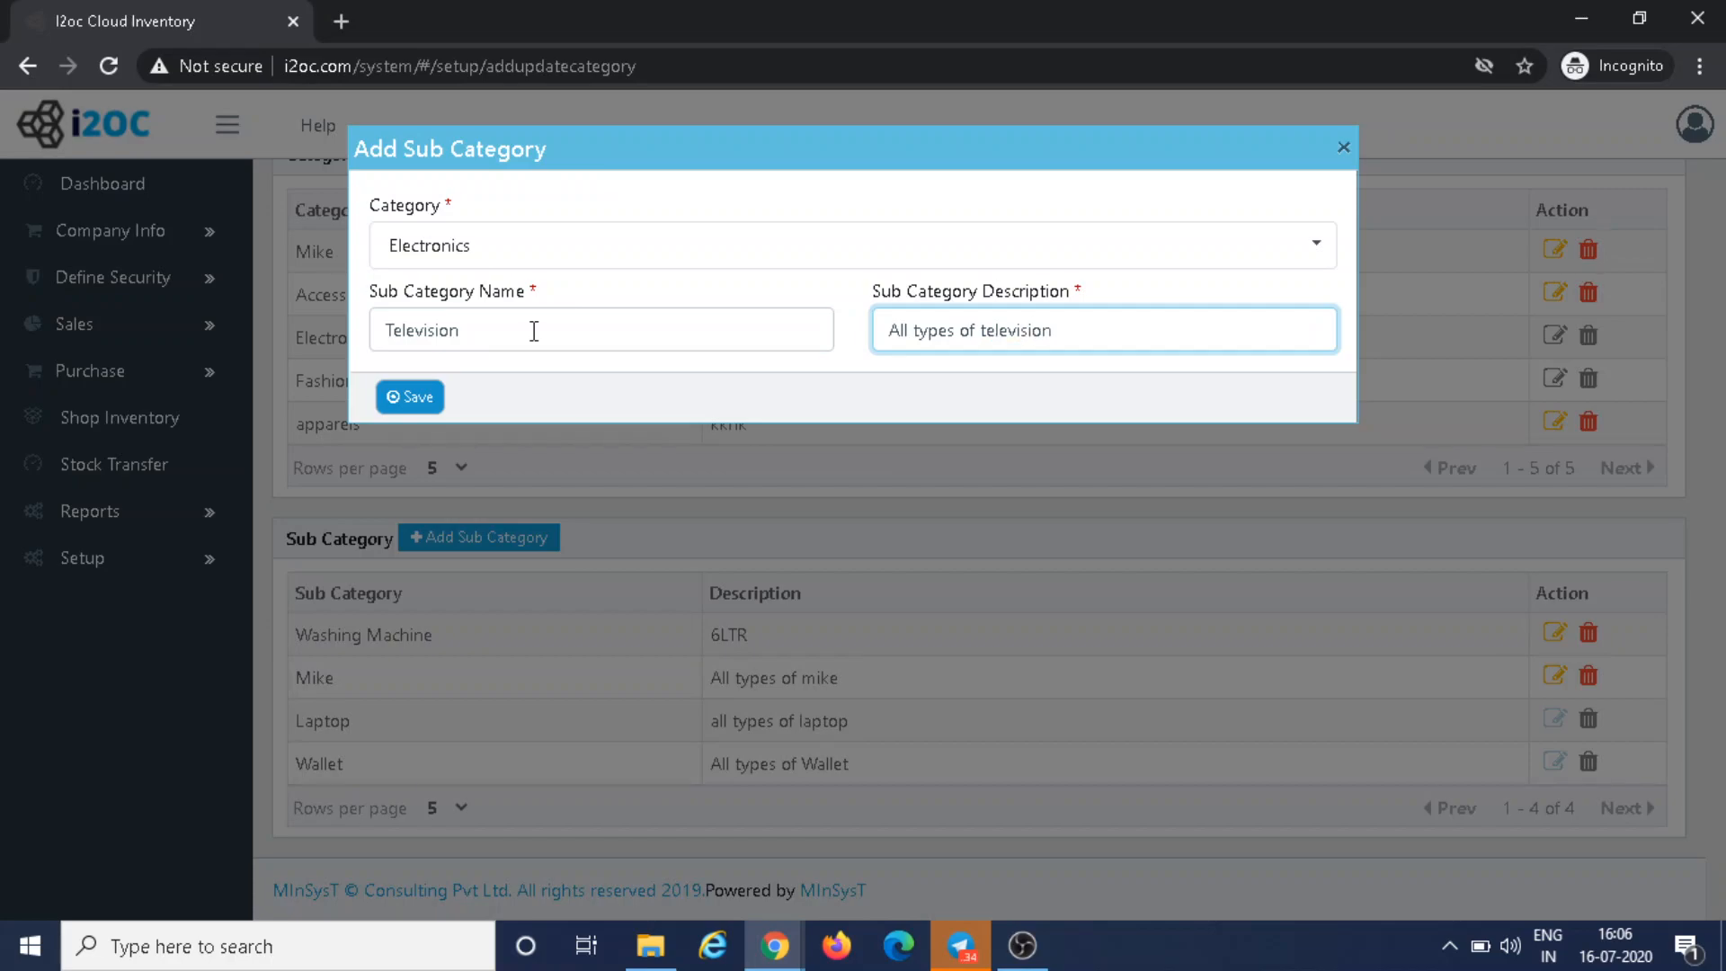
click(400, 400)
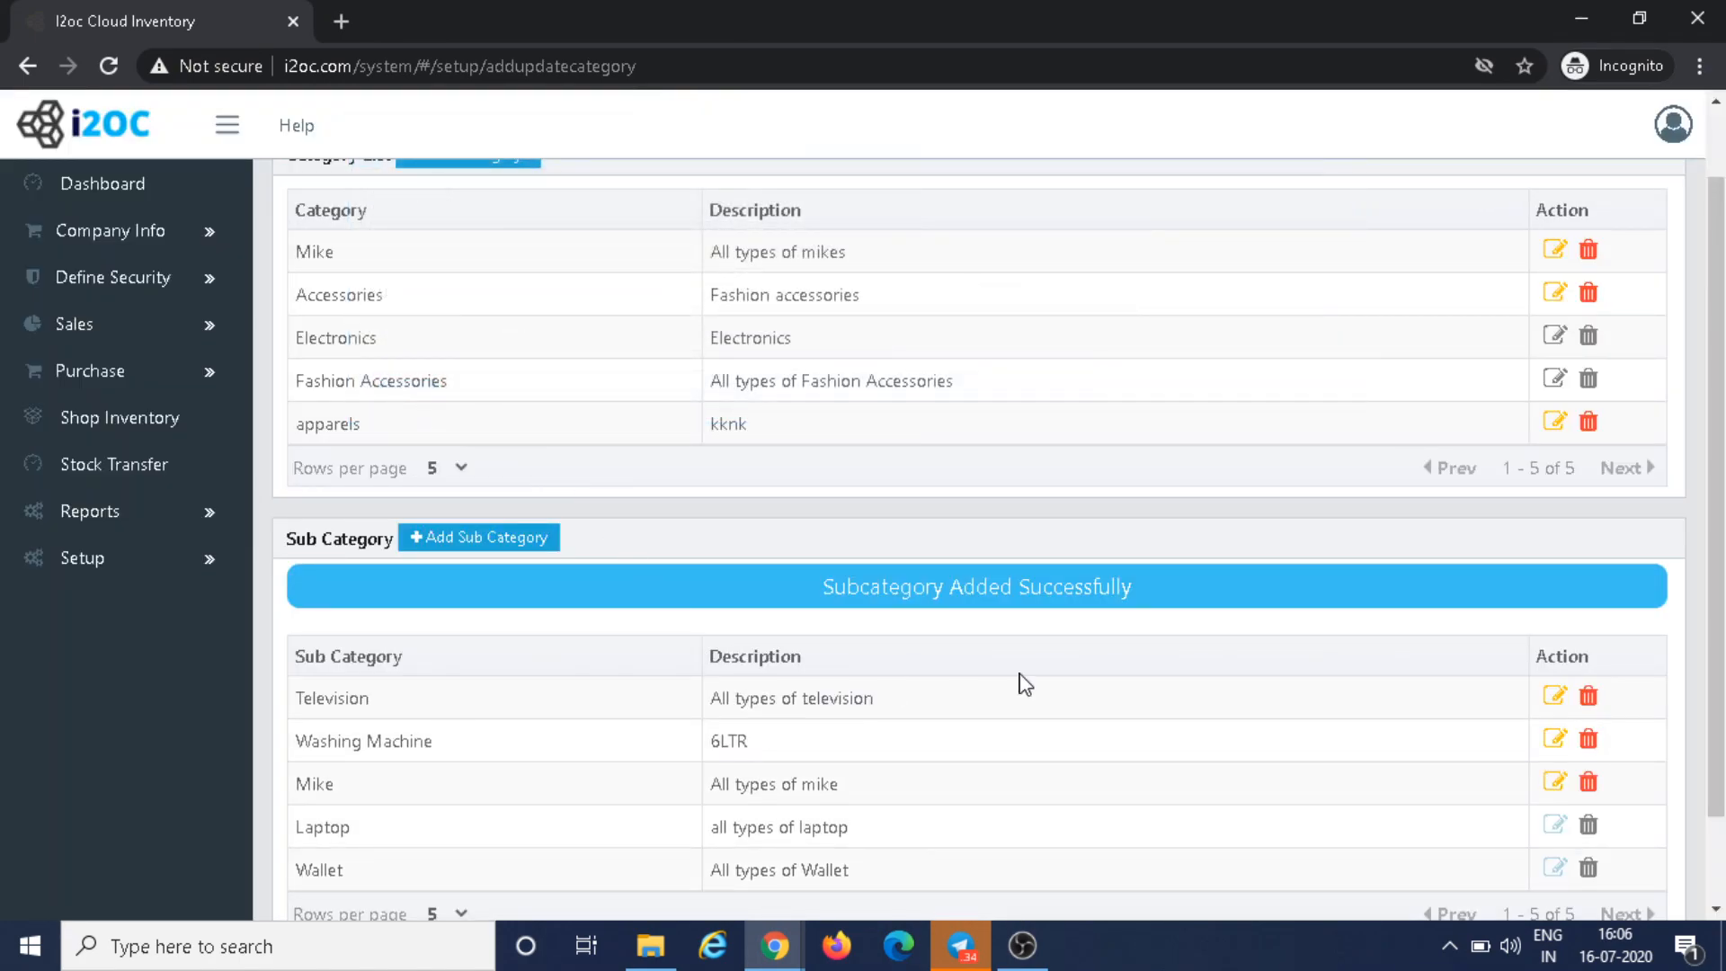
- Review the edit form of the Television sub category, including its related category choices, and close it without saving
scroll(1196, 713, down, 1)
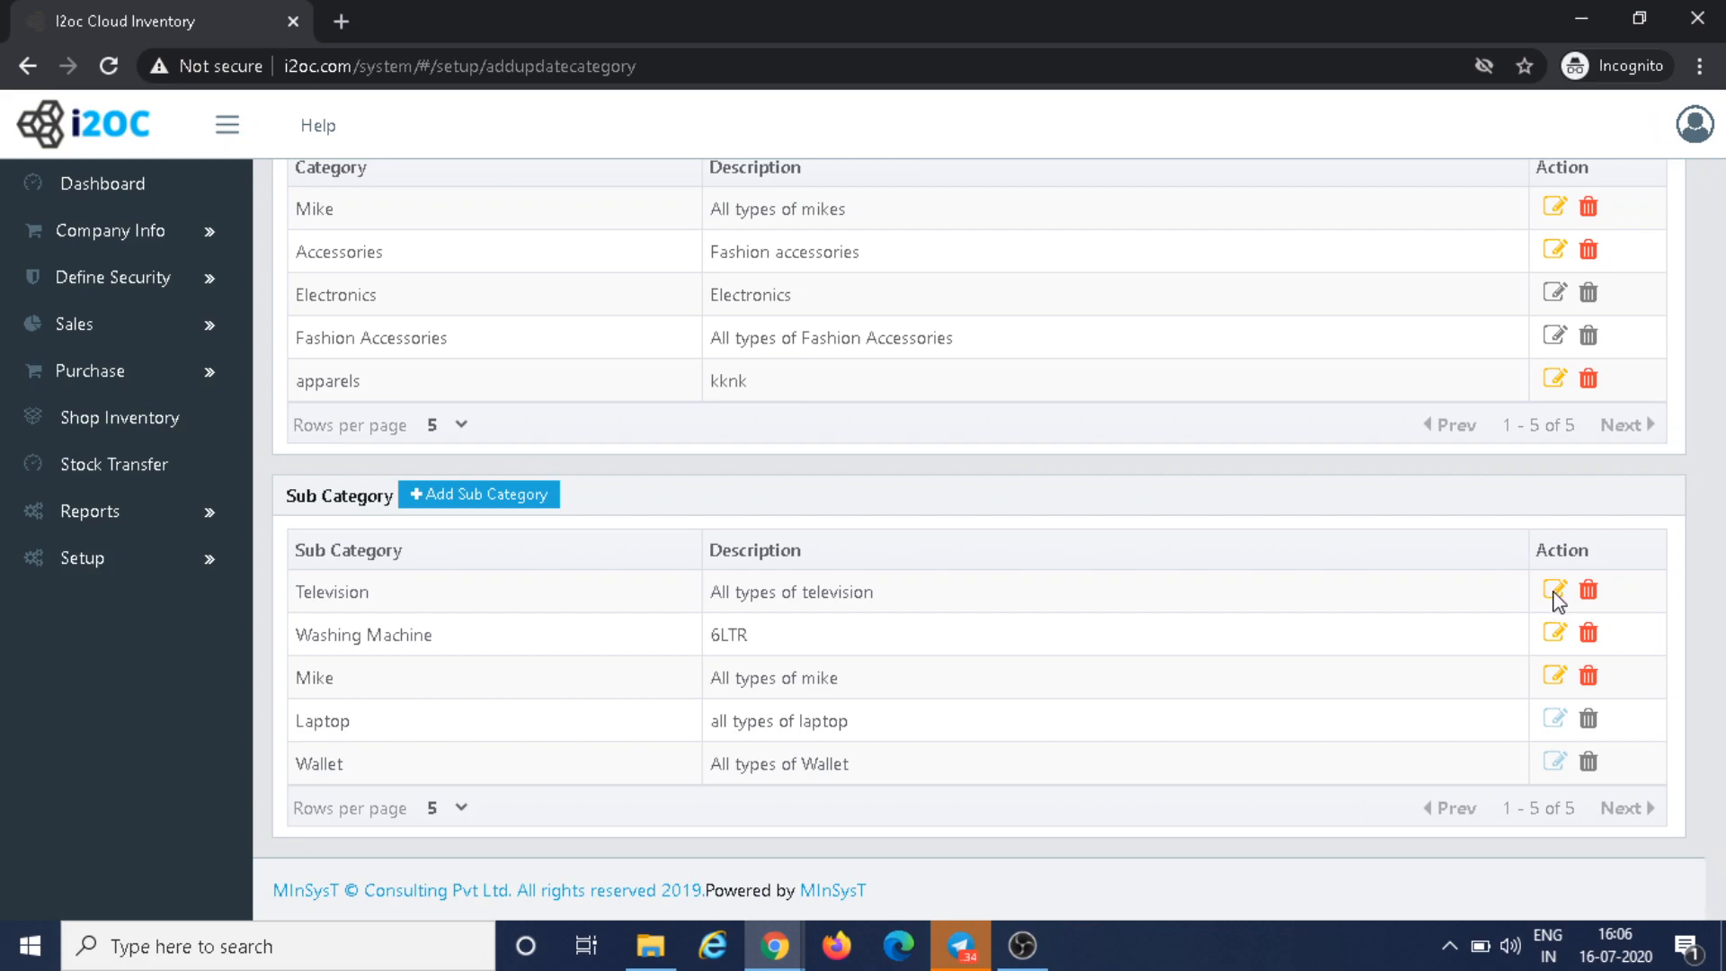
click(1555, 595)
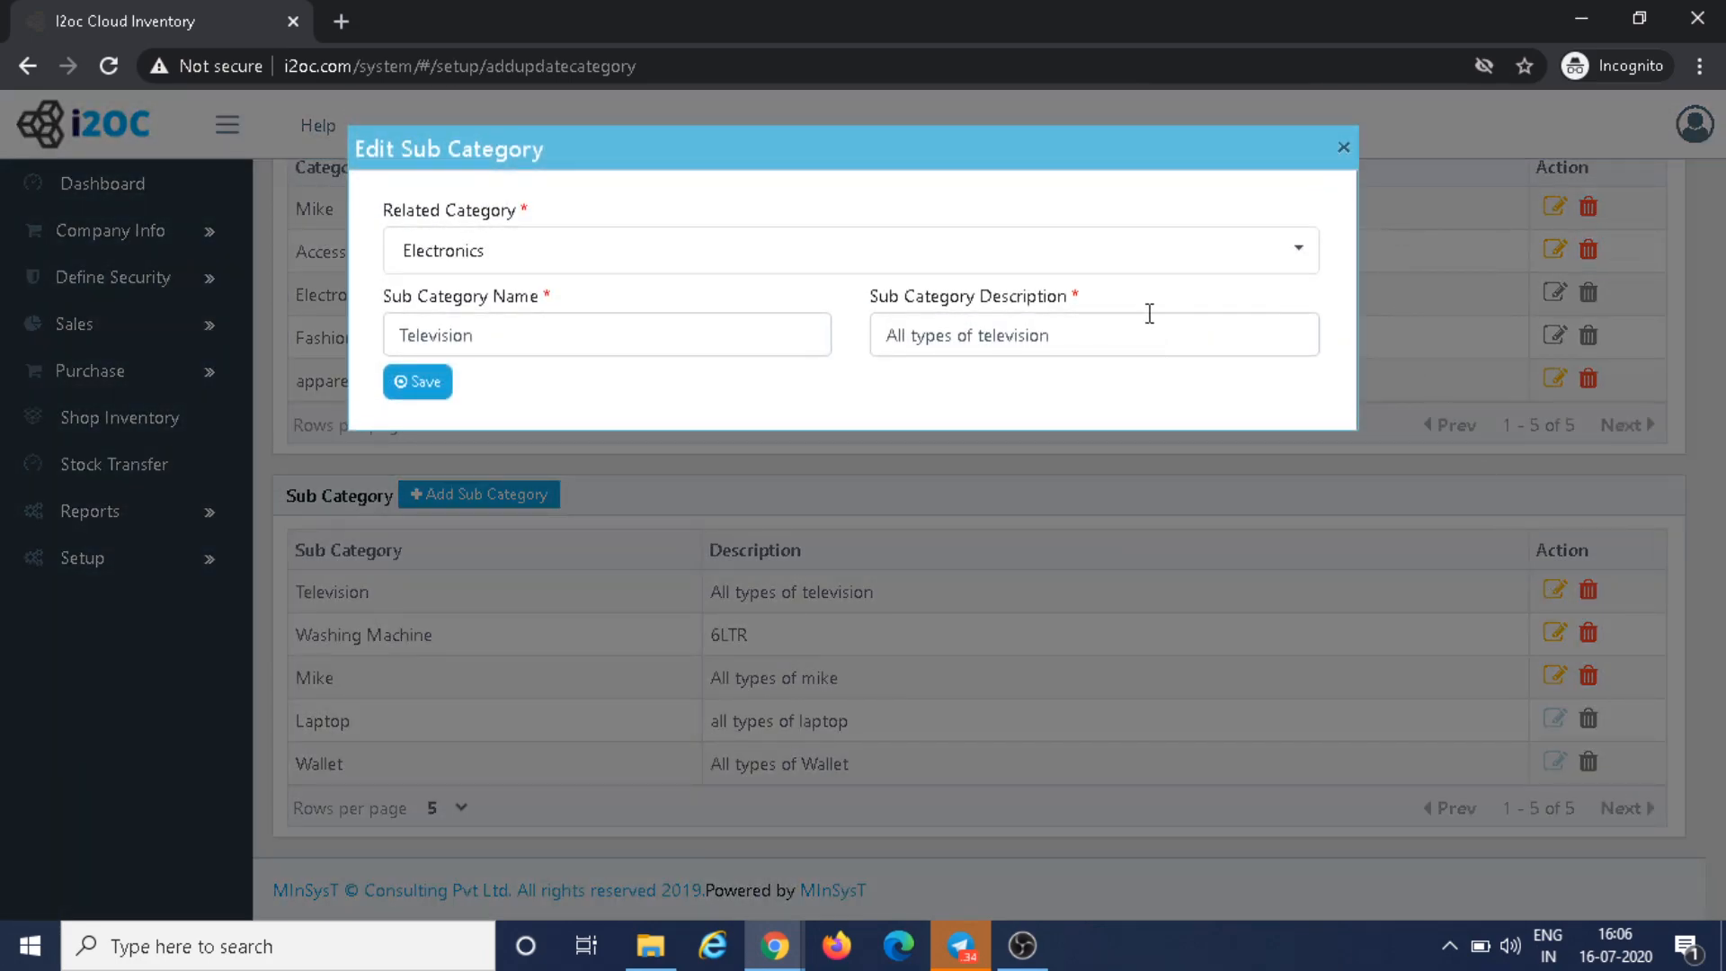
click(1182, 265)
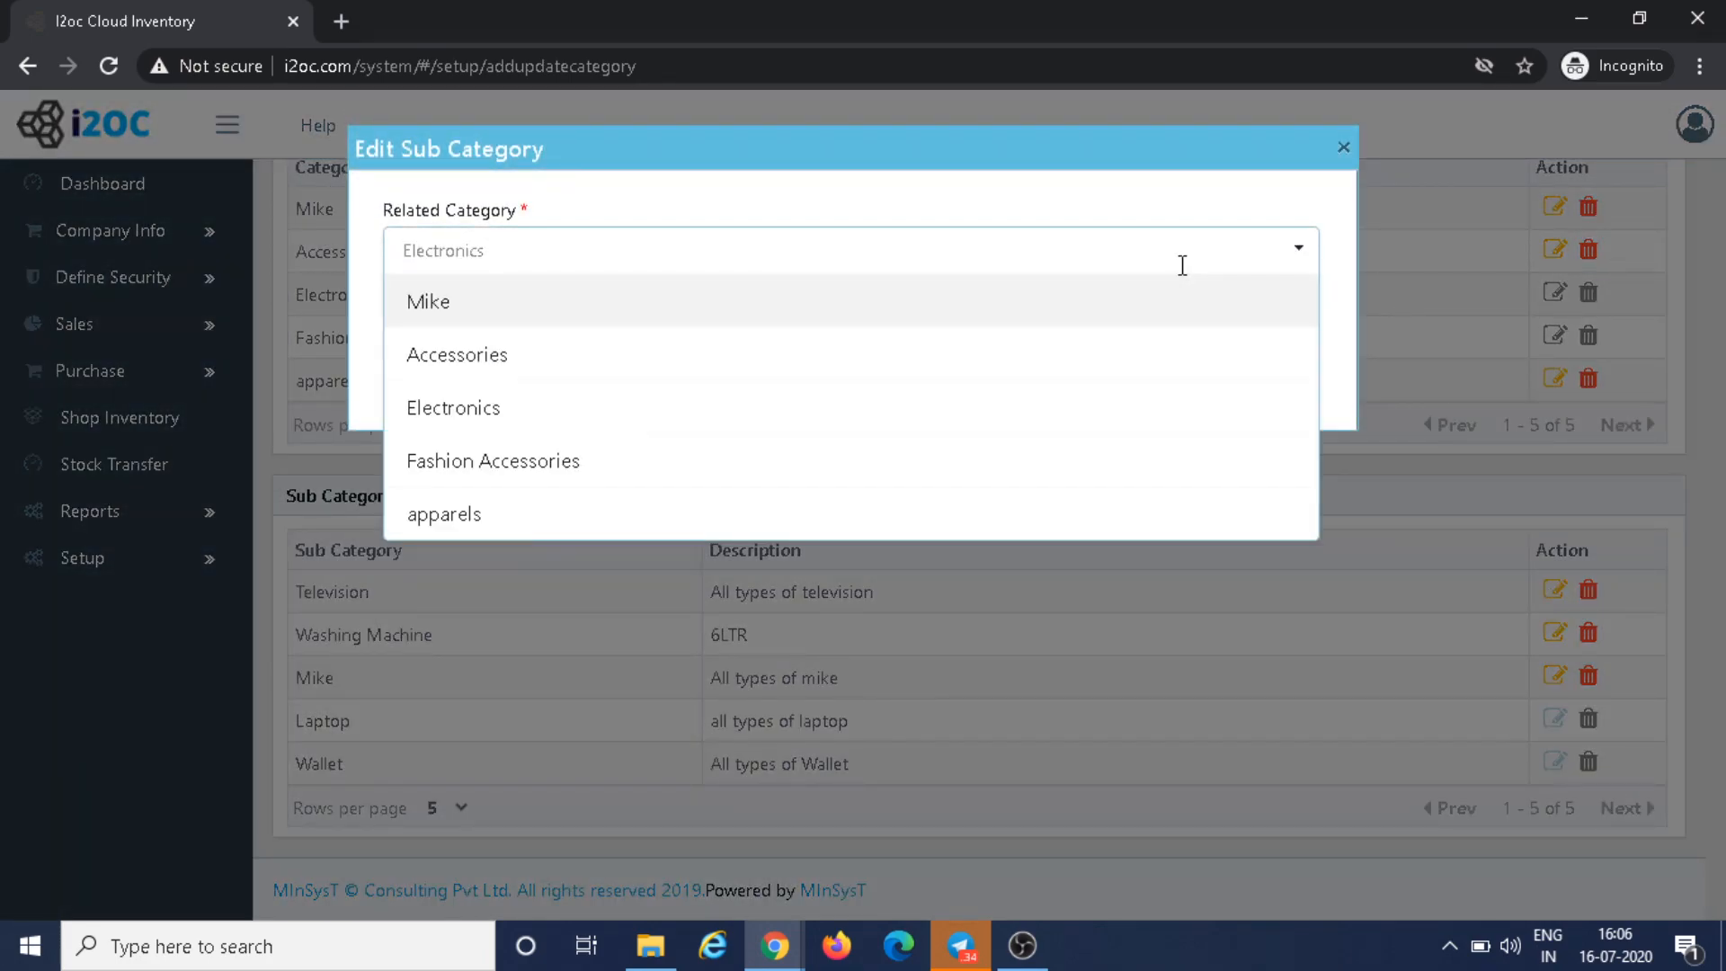
click(1349, 371)
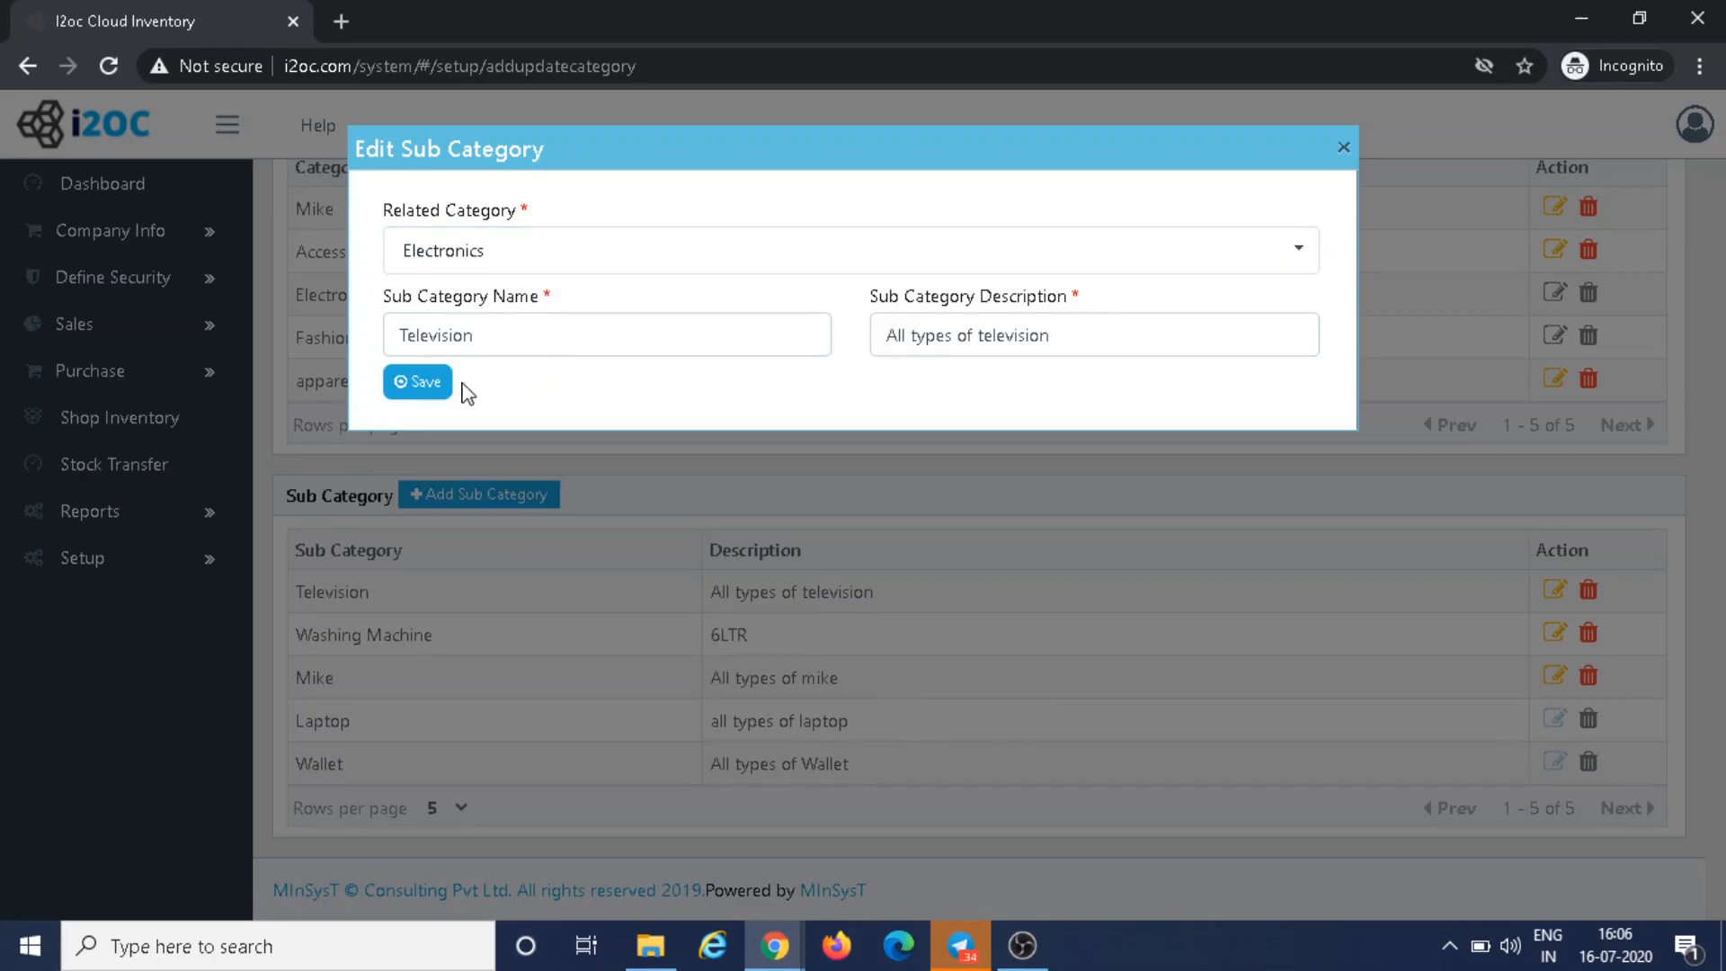
click(1342, 149)
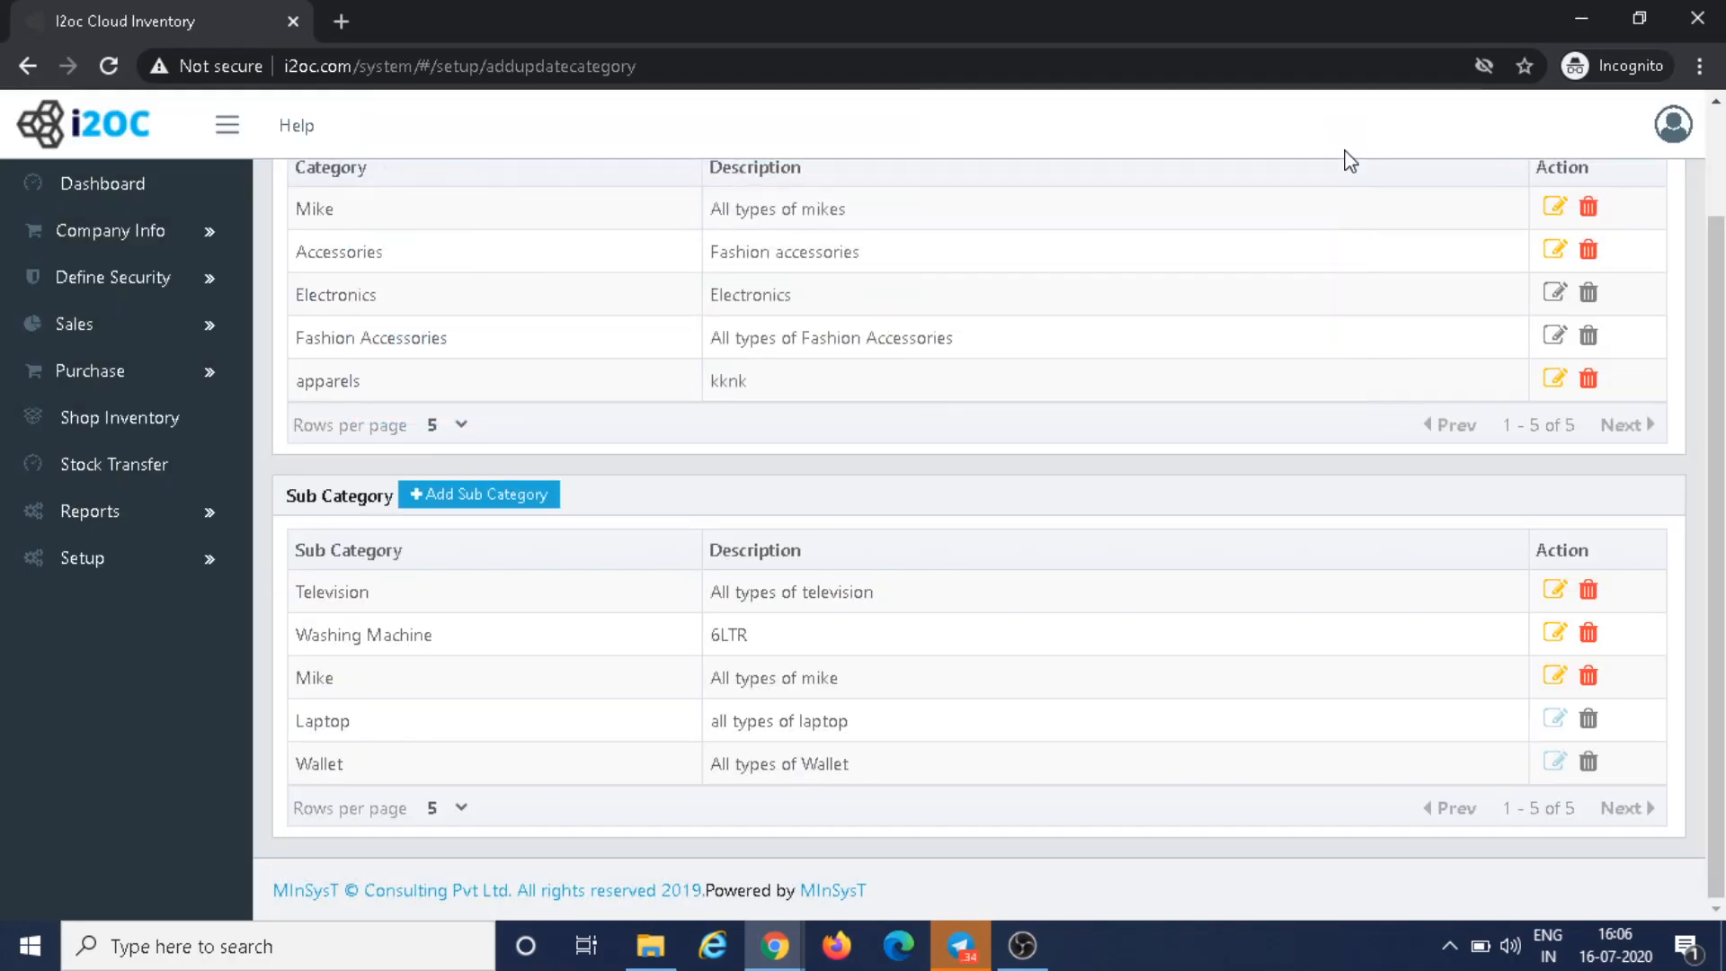
- Start deleting the Mike sub category and cancel at the confirmation
click(1589, 677)
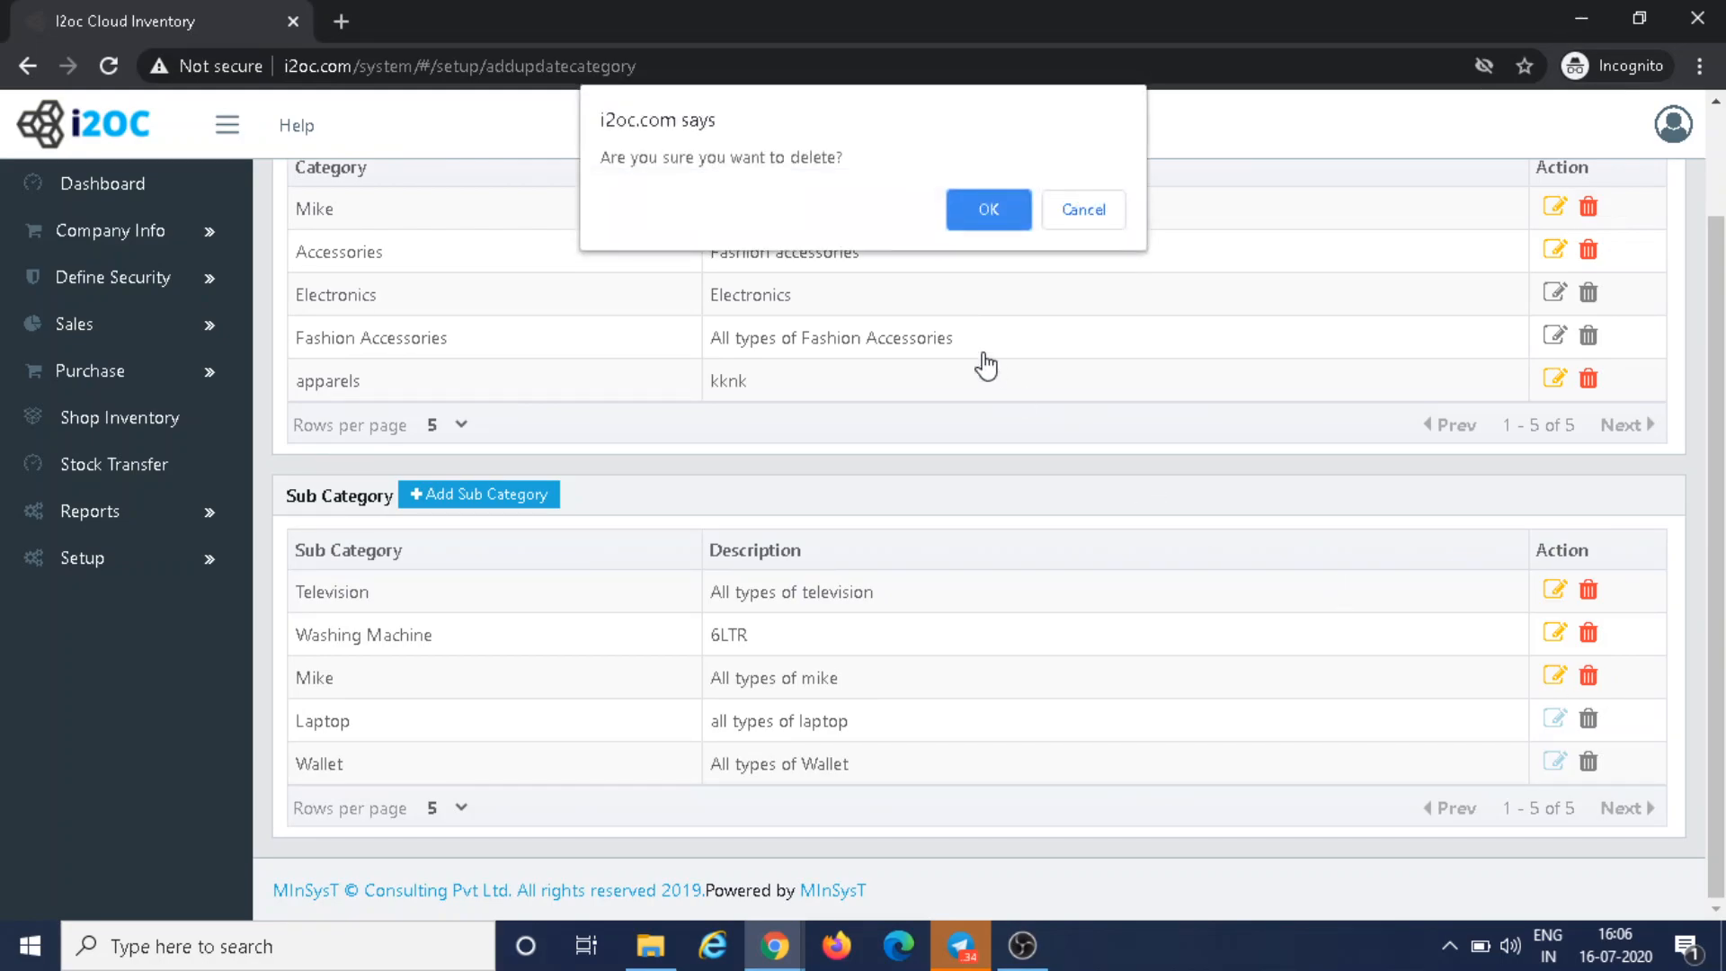
click(1104, 220)
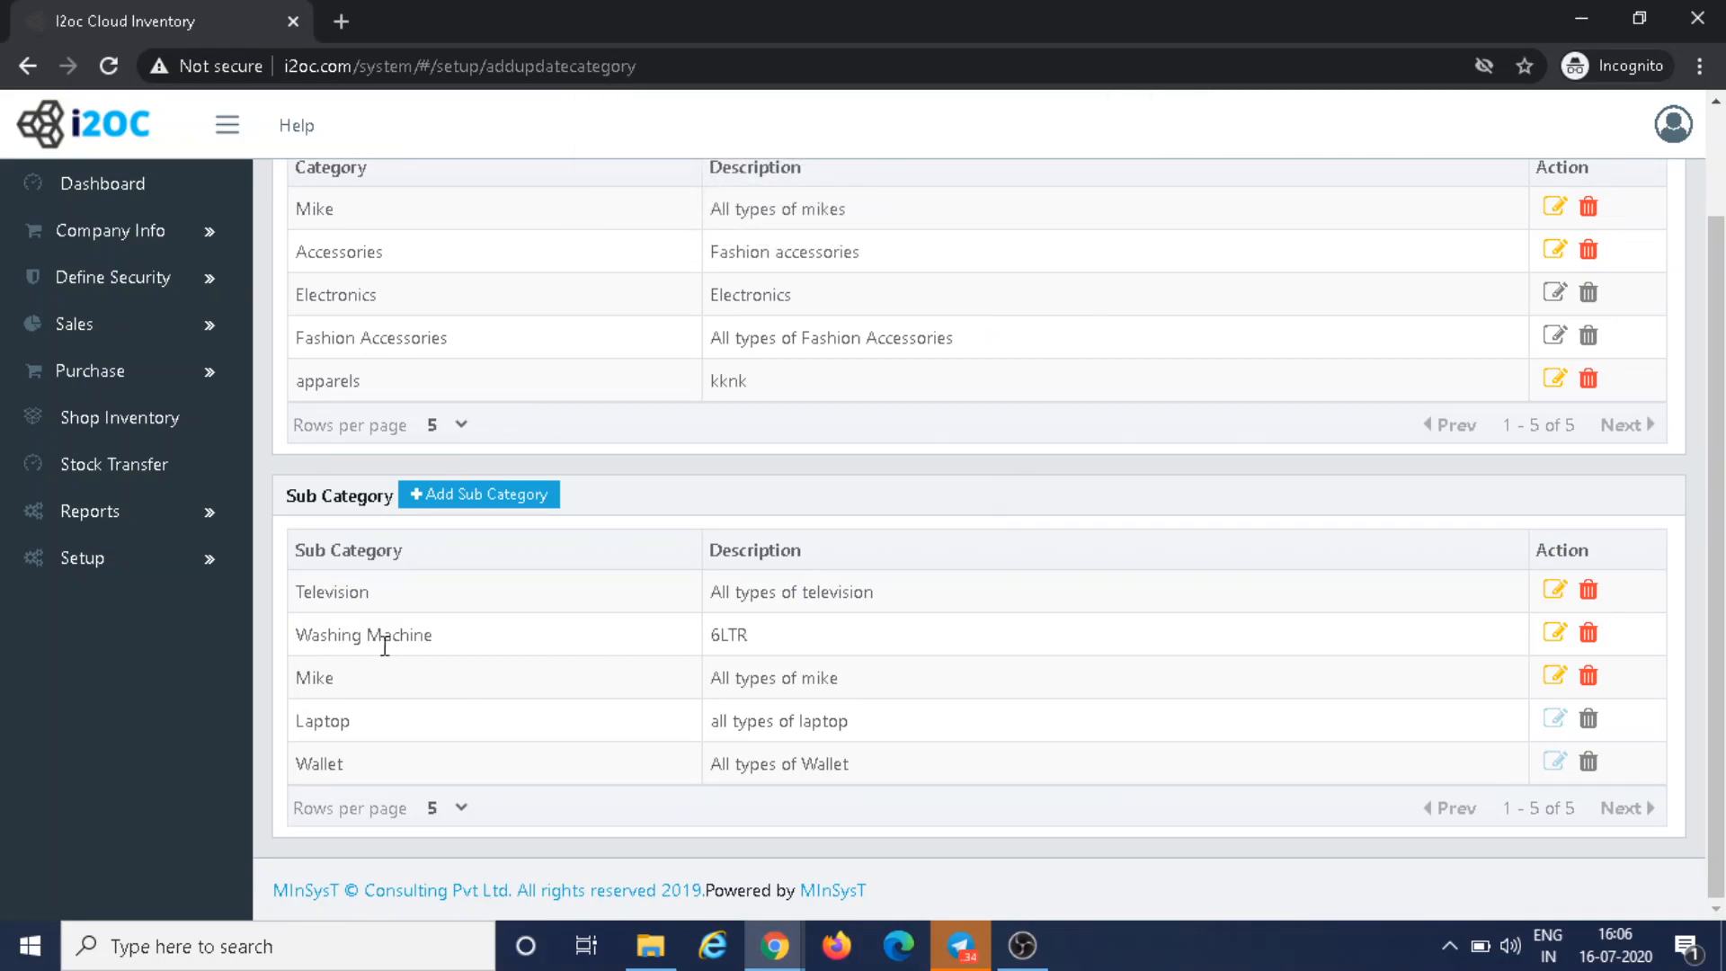
- Add a brand named LG on the brand setup page with the description "All types of LG brand products" and no logo
mouse_move(216, 562)
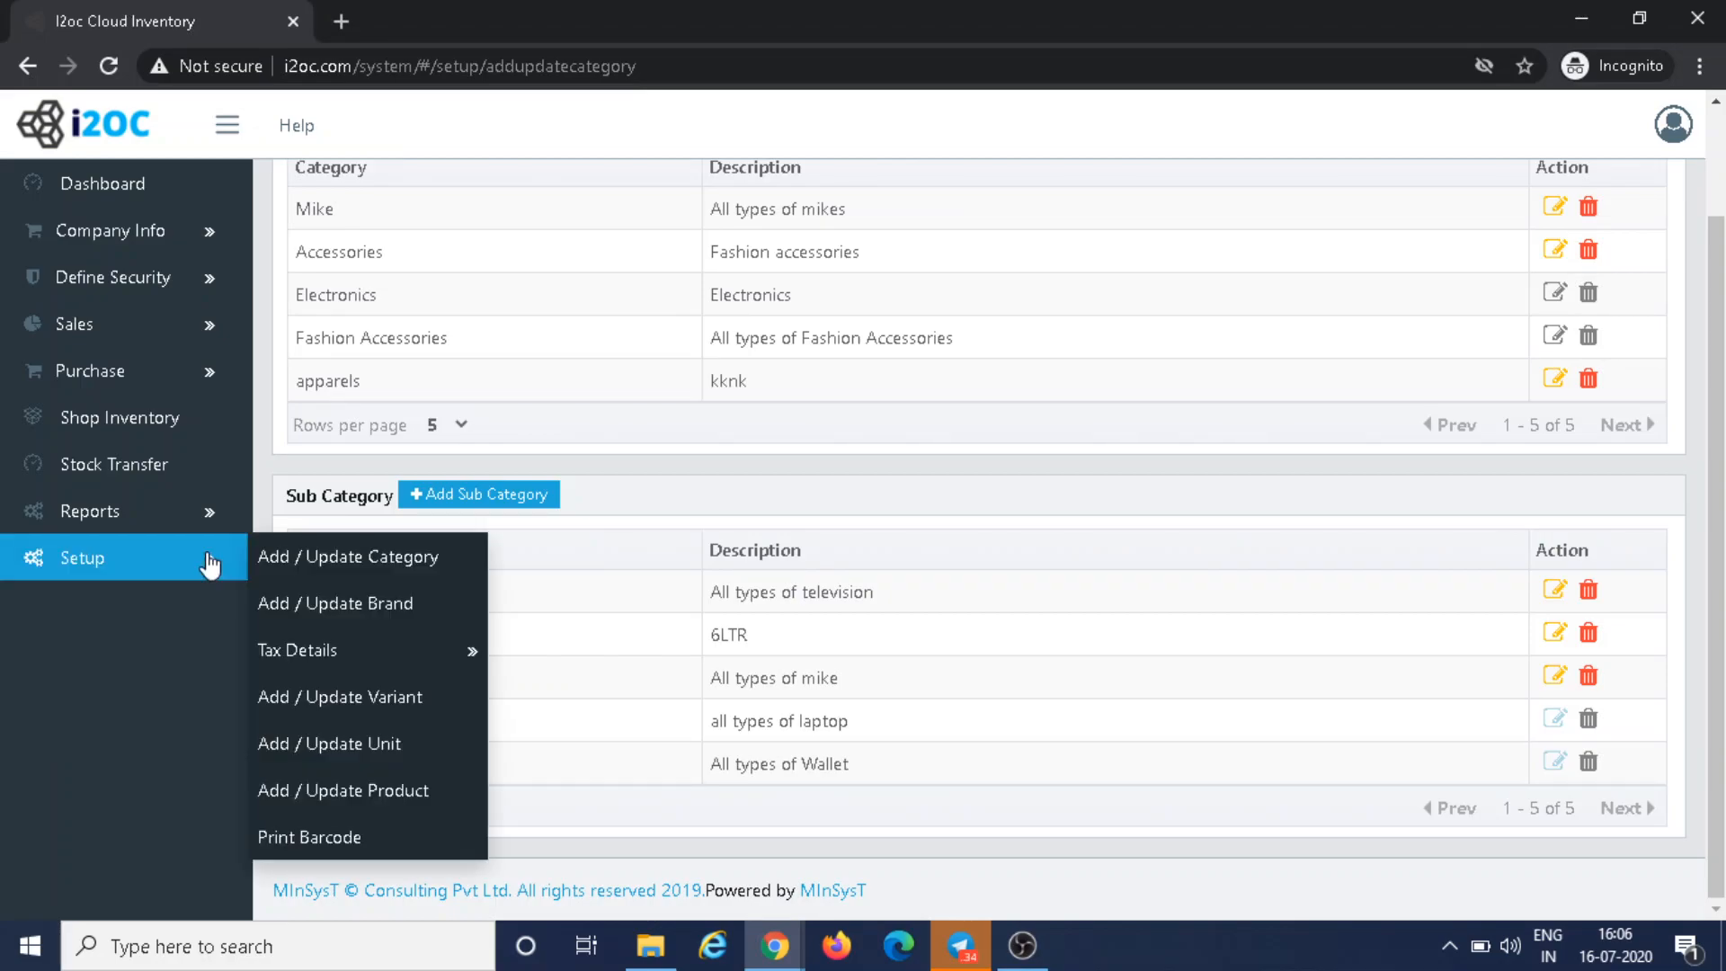
click(392, 608)
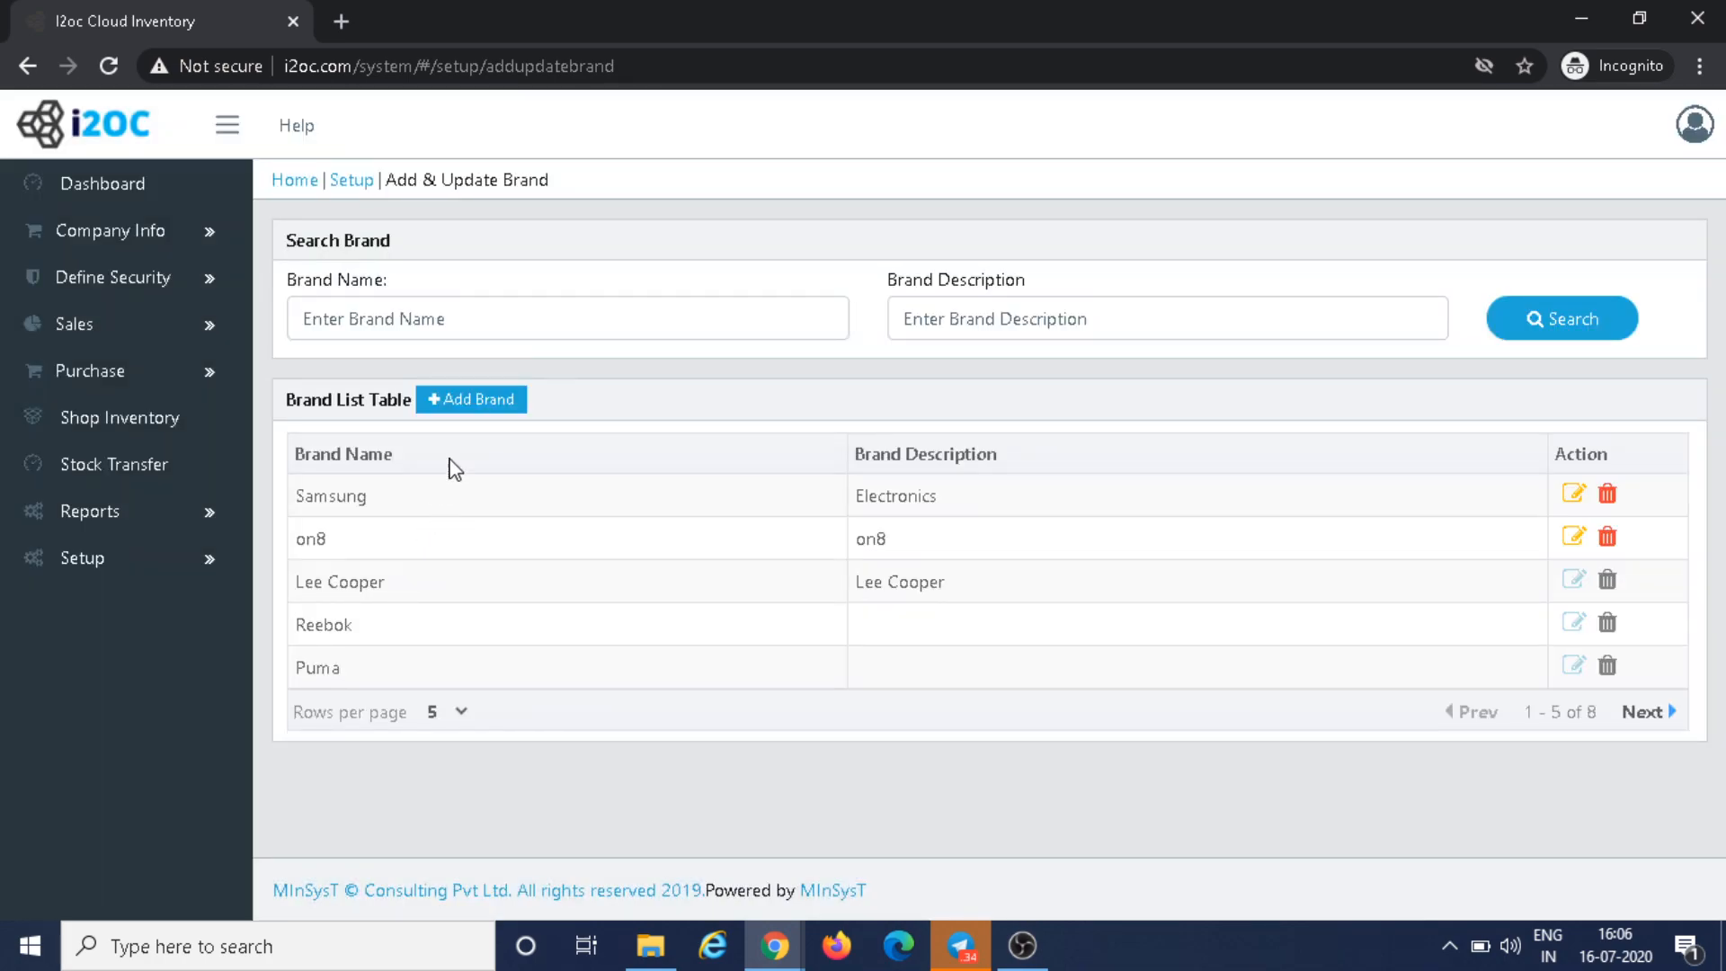
click(447, 405)
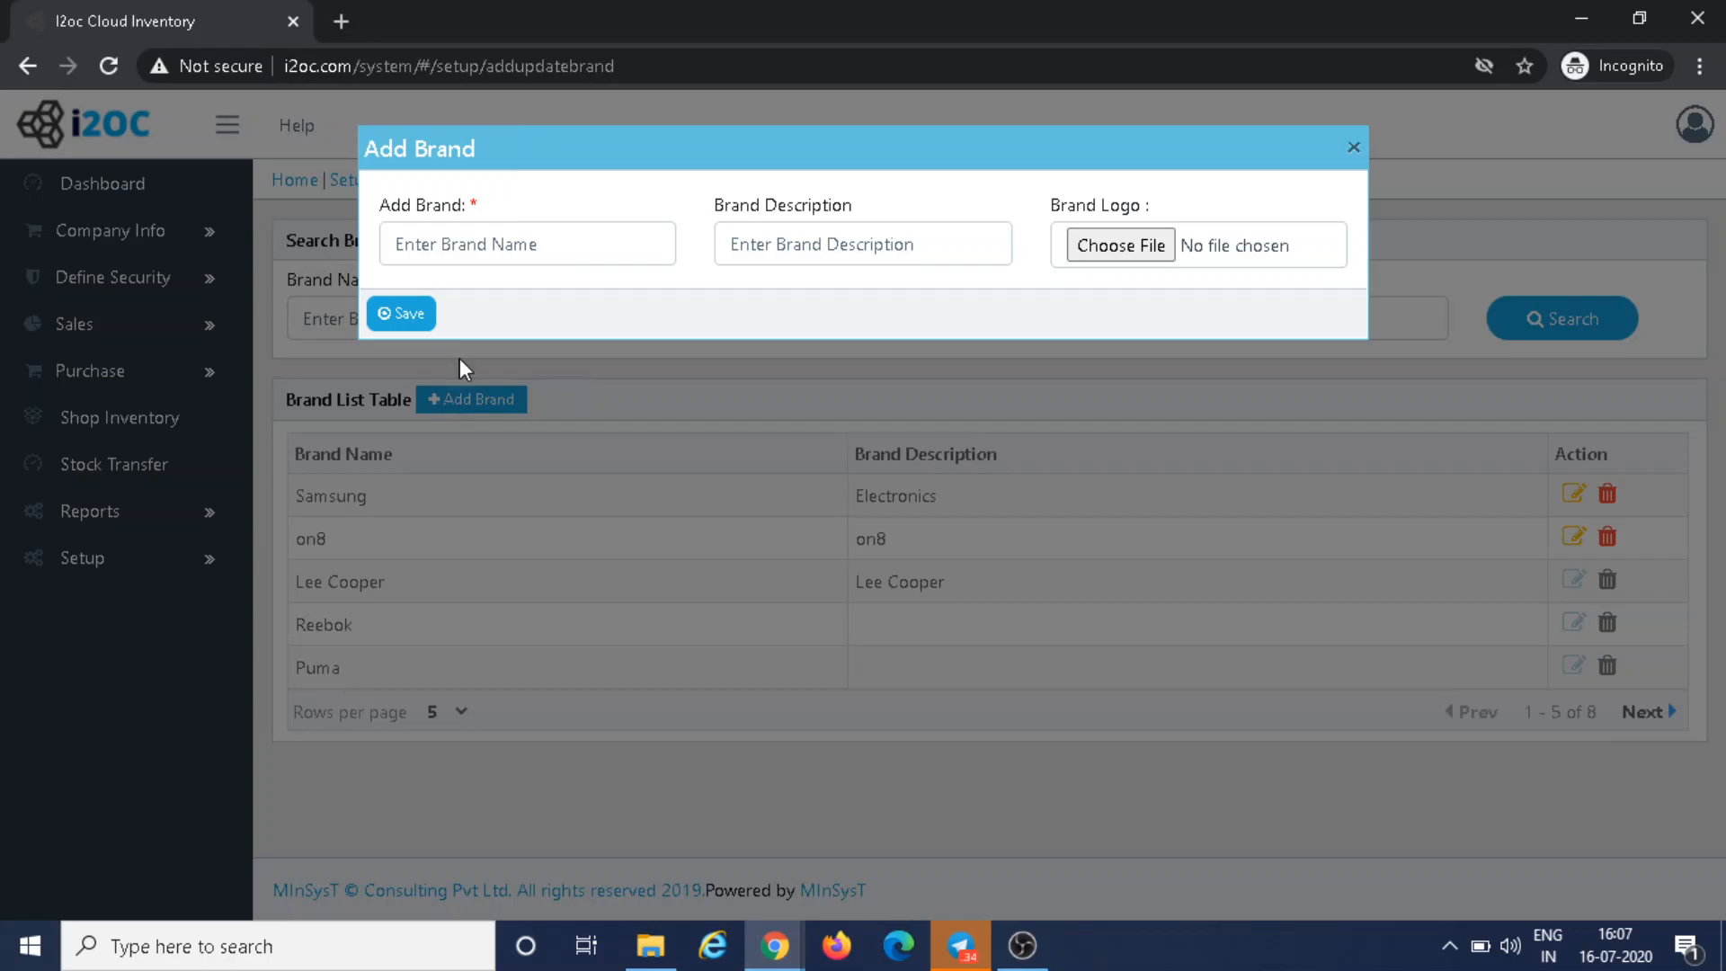
click(489, 245)
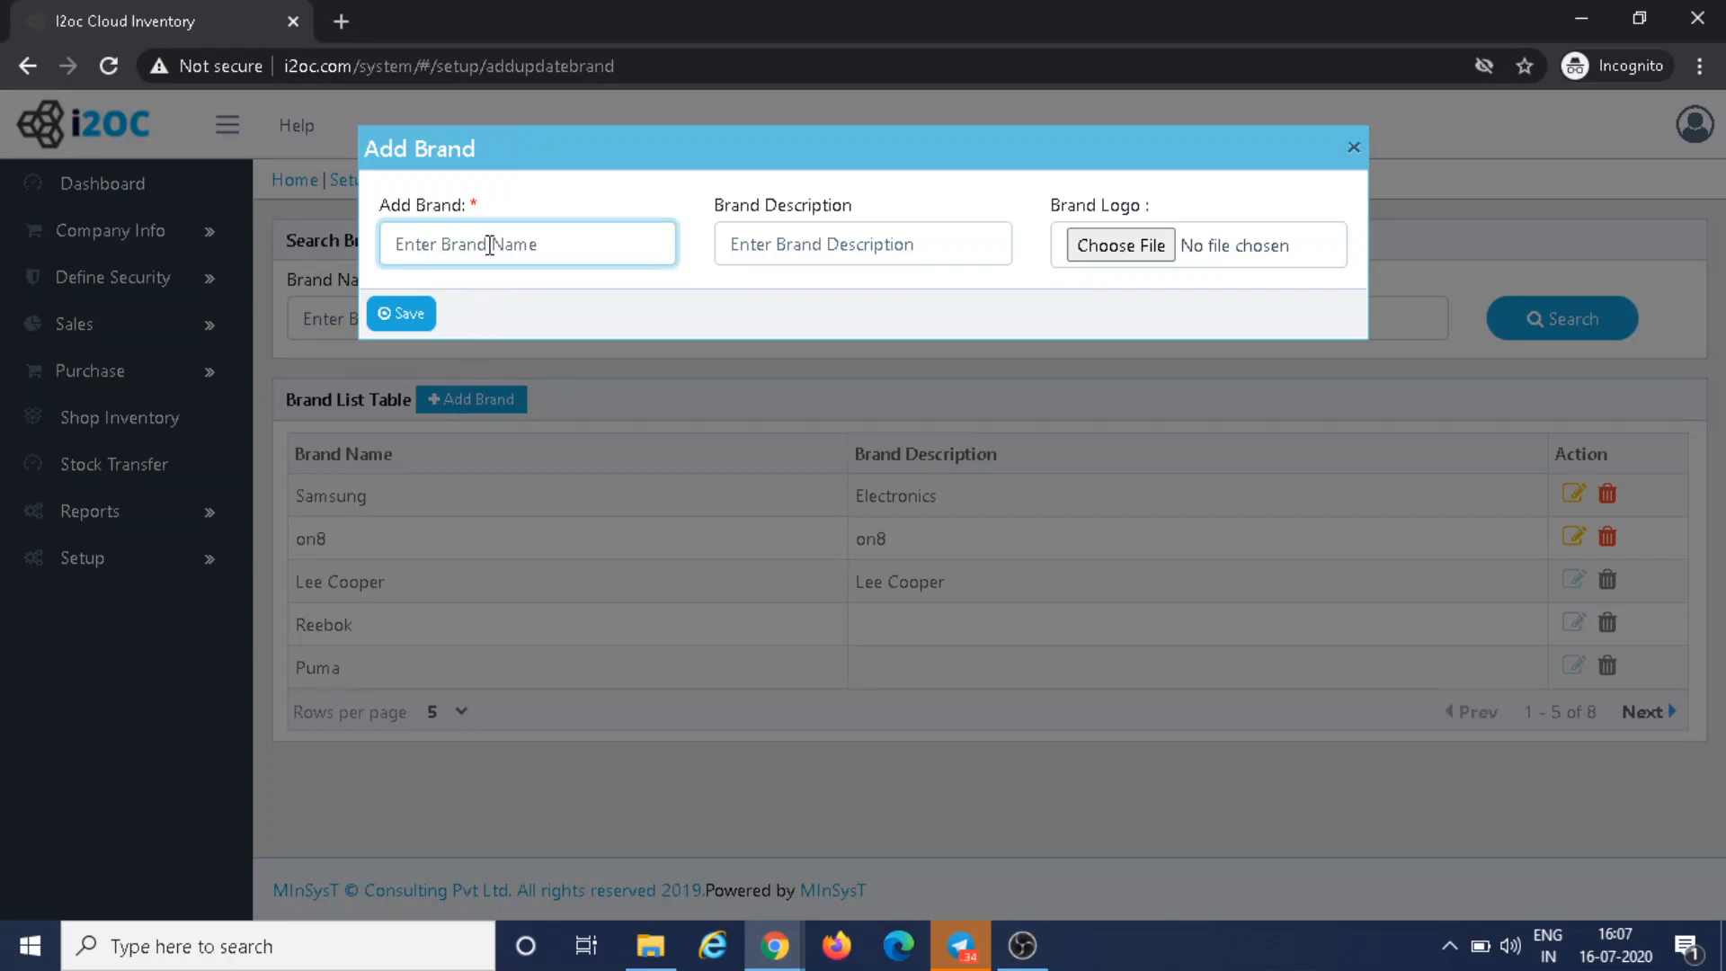
text(LG)
key(Tab)
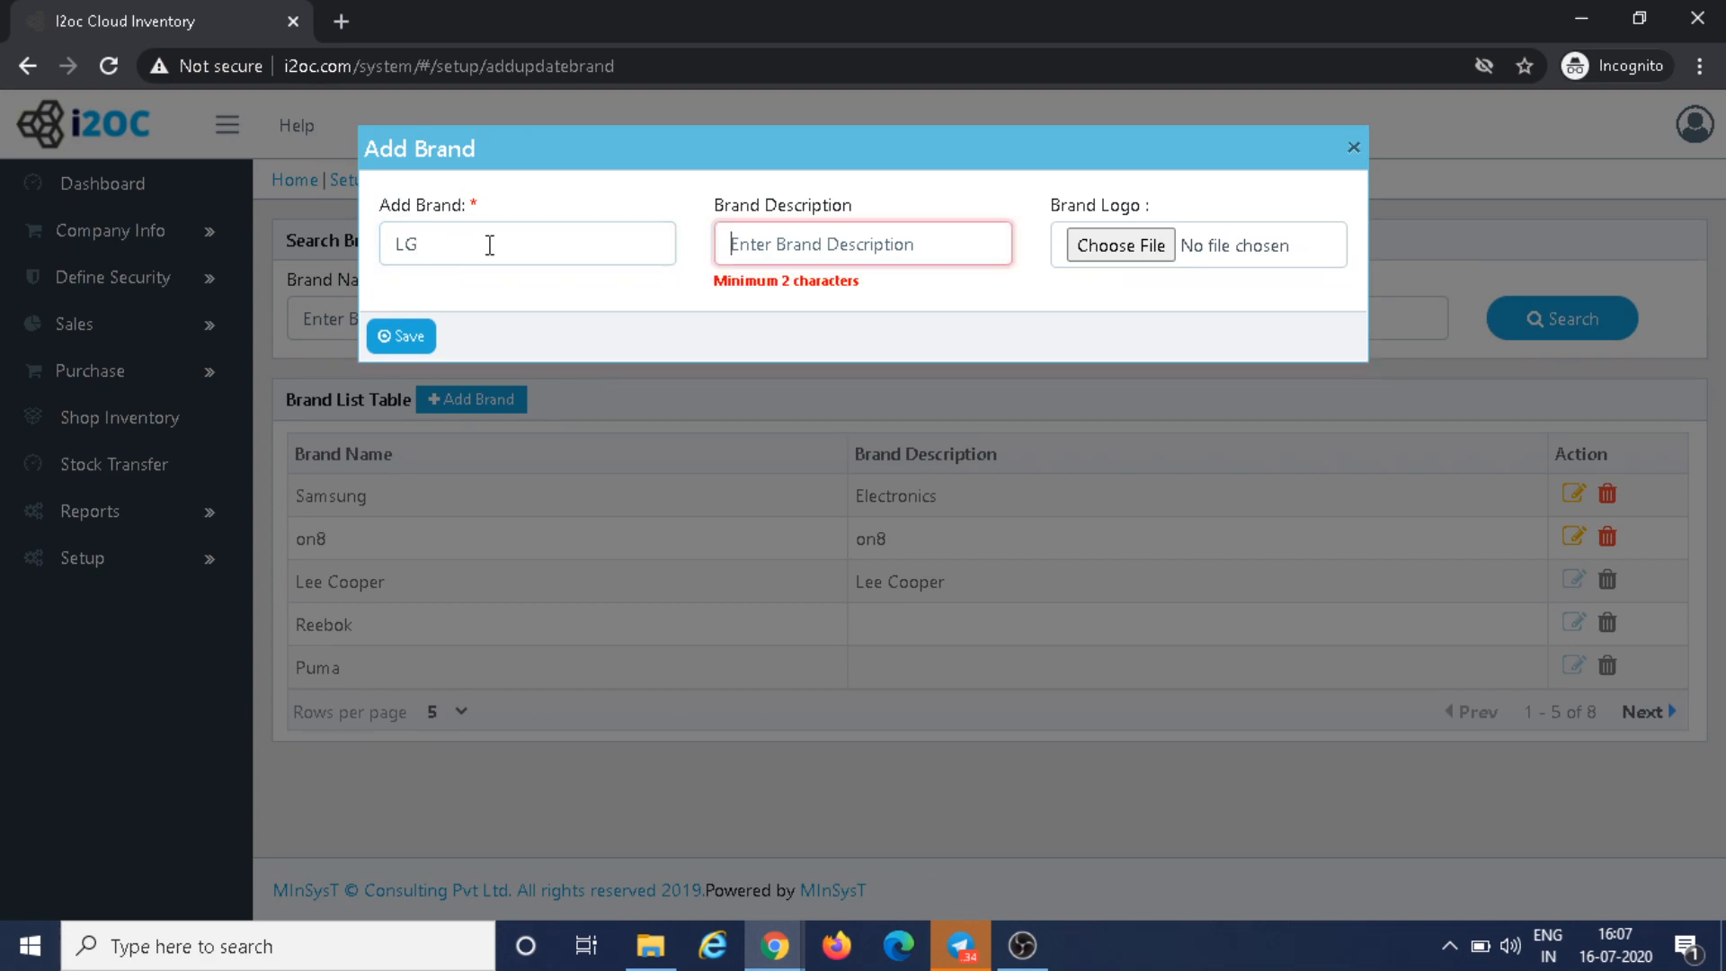
text(All typ)
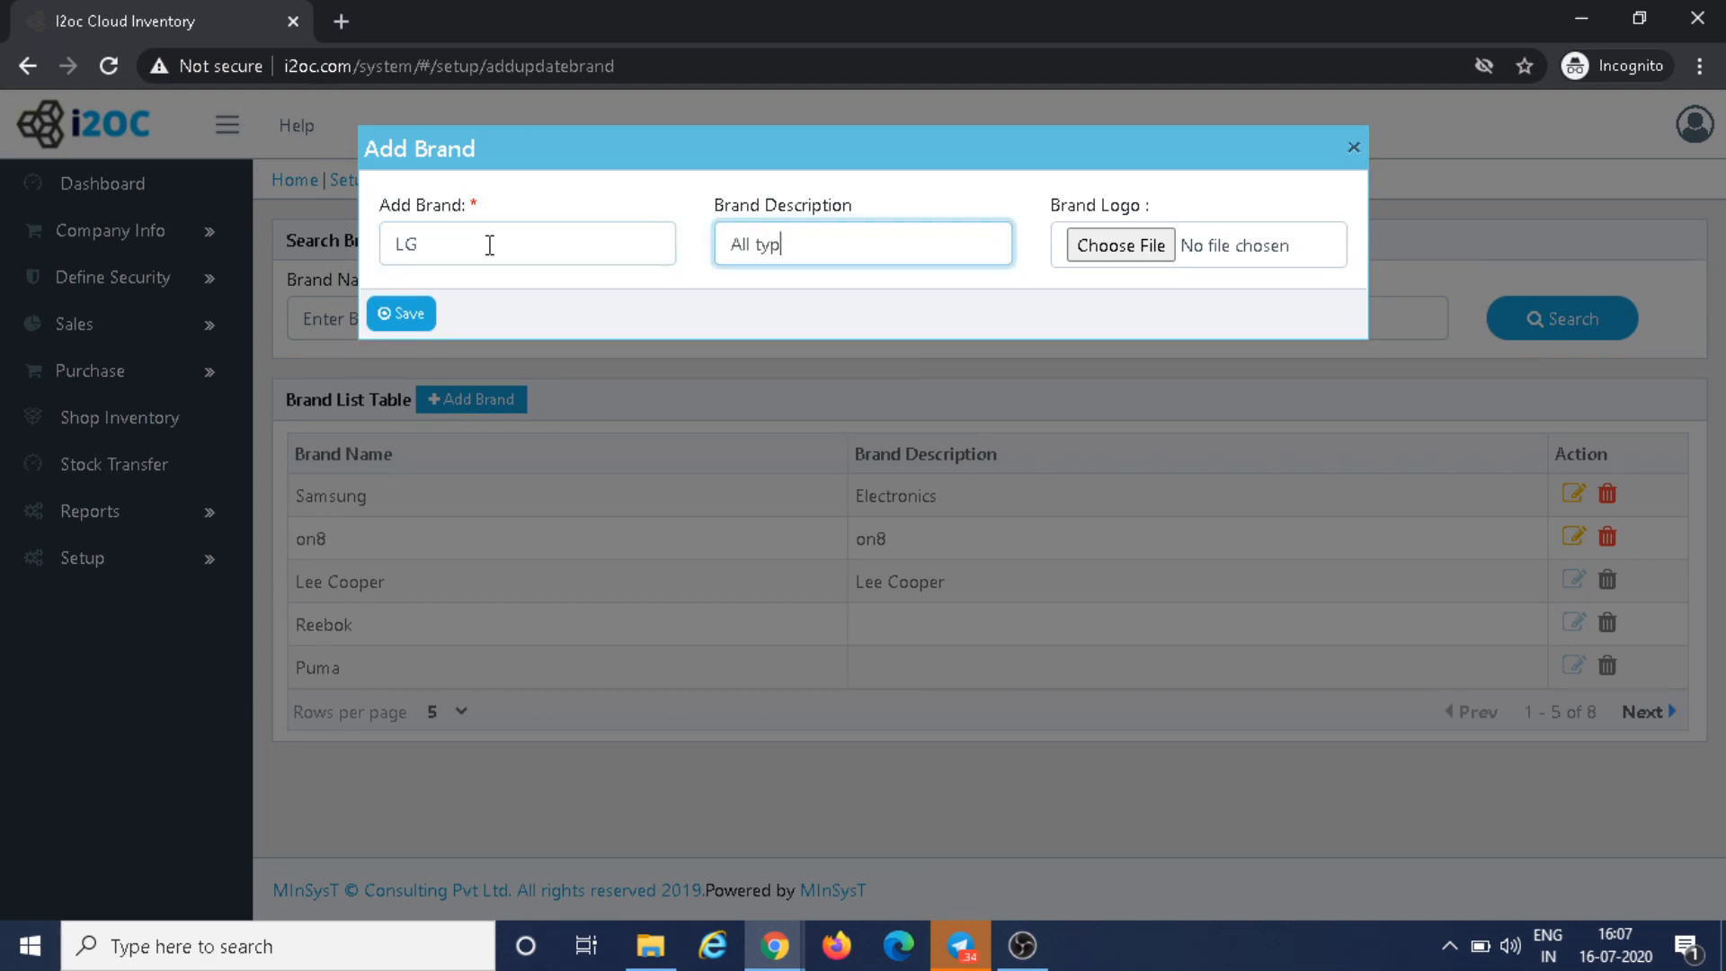
text(es of LG brand products)
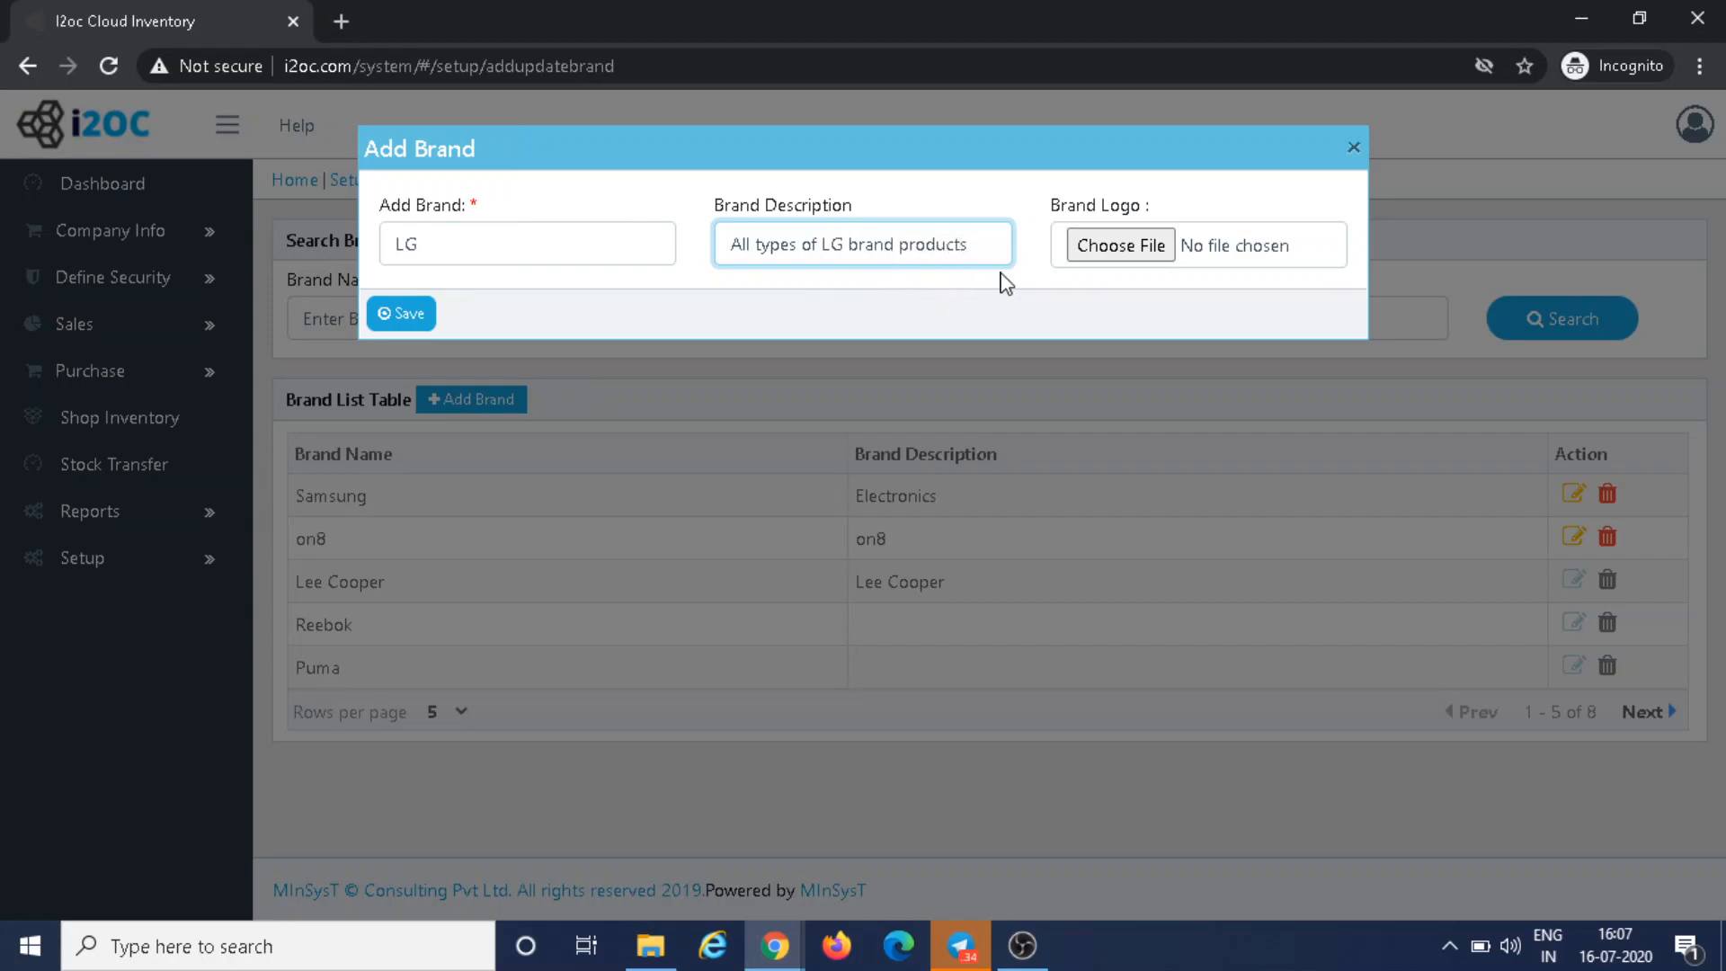
click(1115, 257)
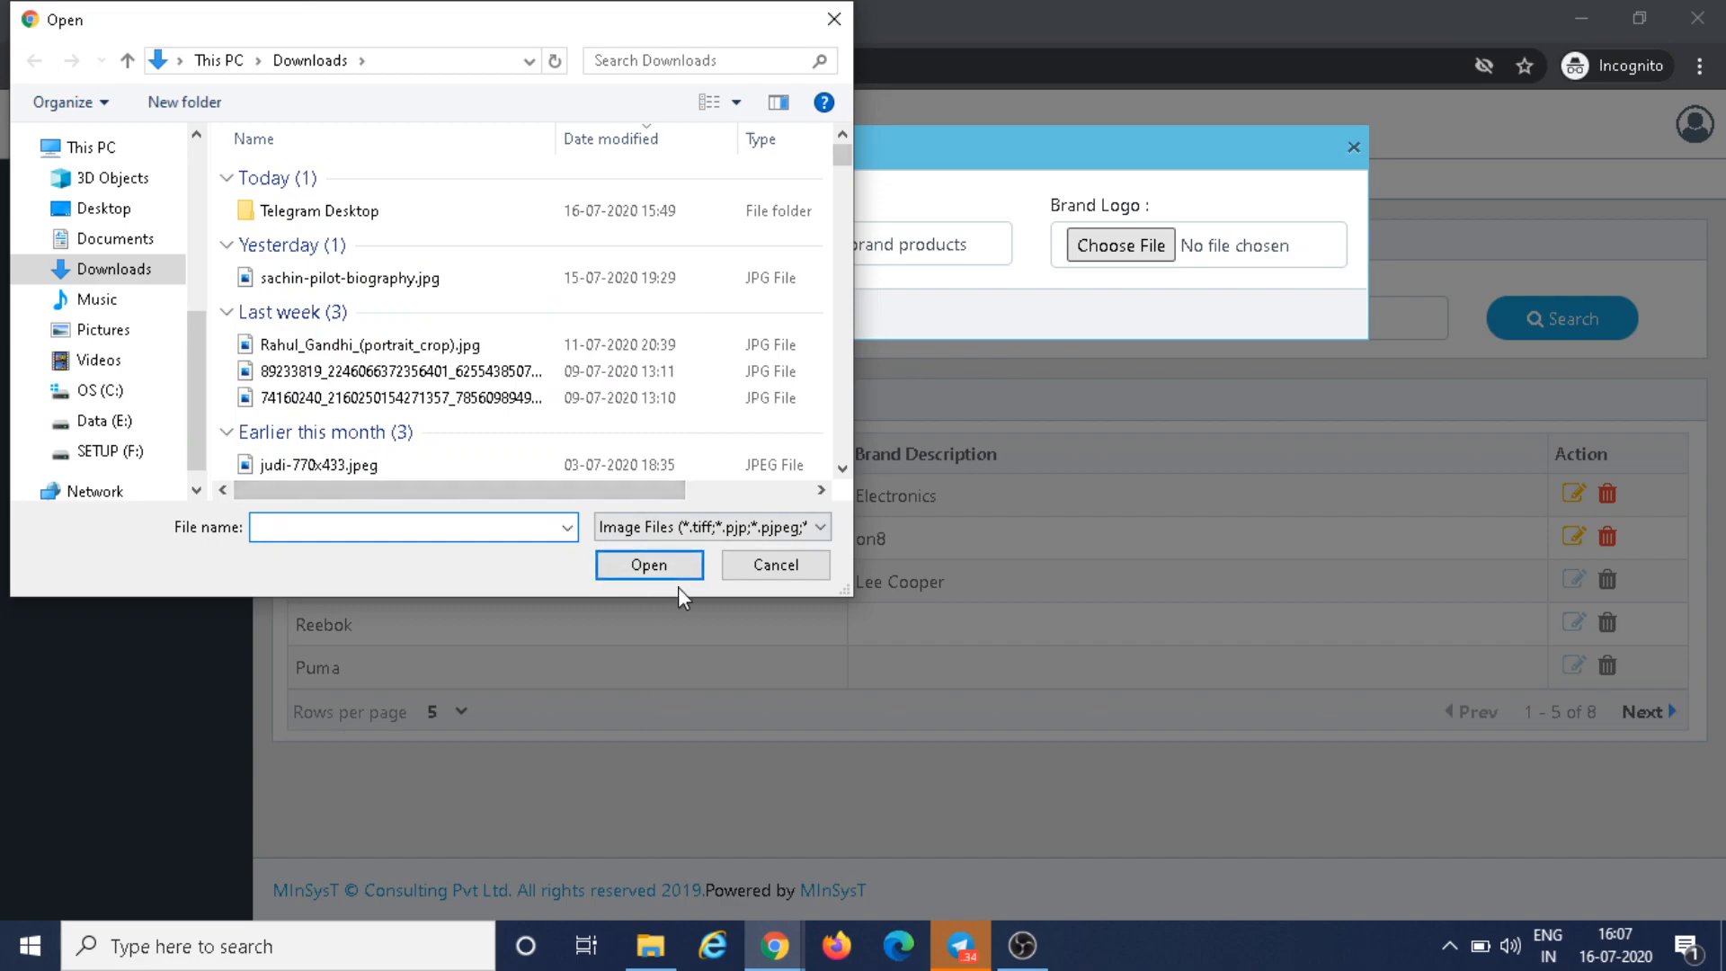
click(836, 16)
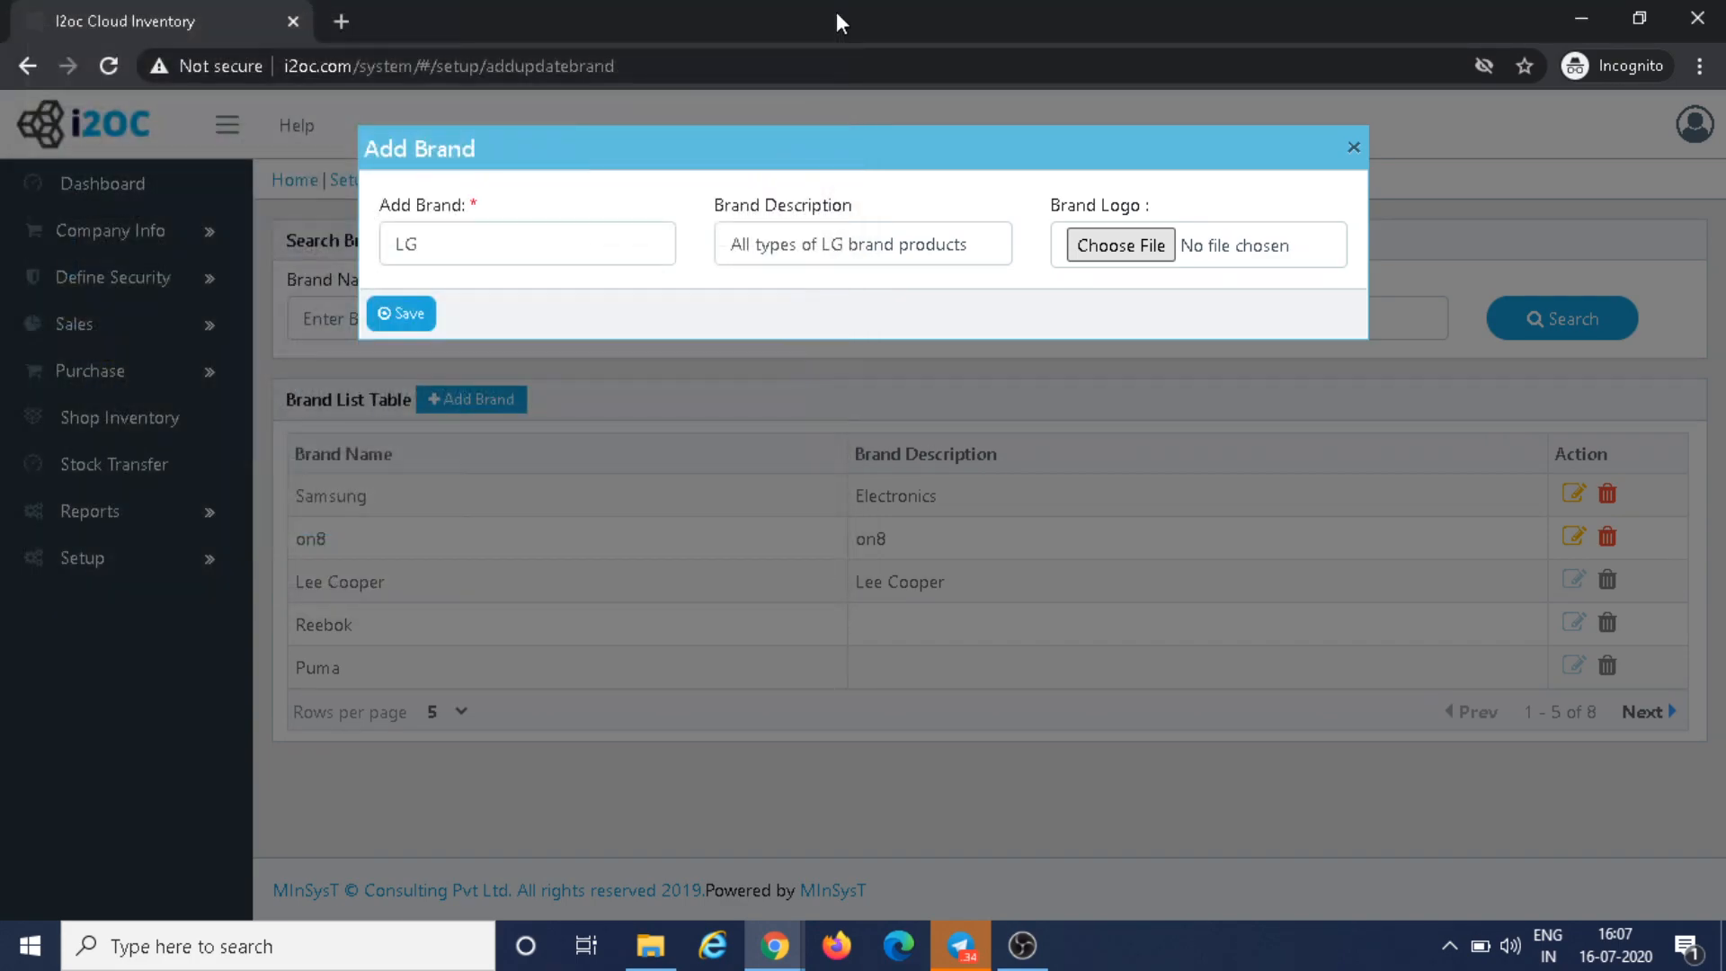
click(406, 314)
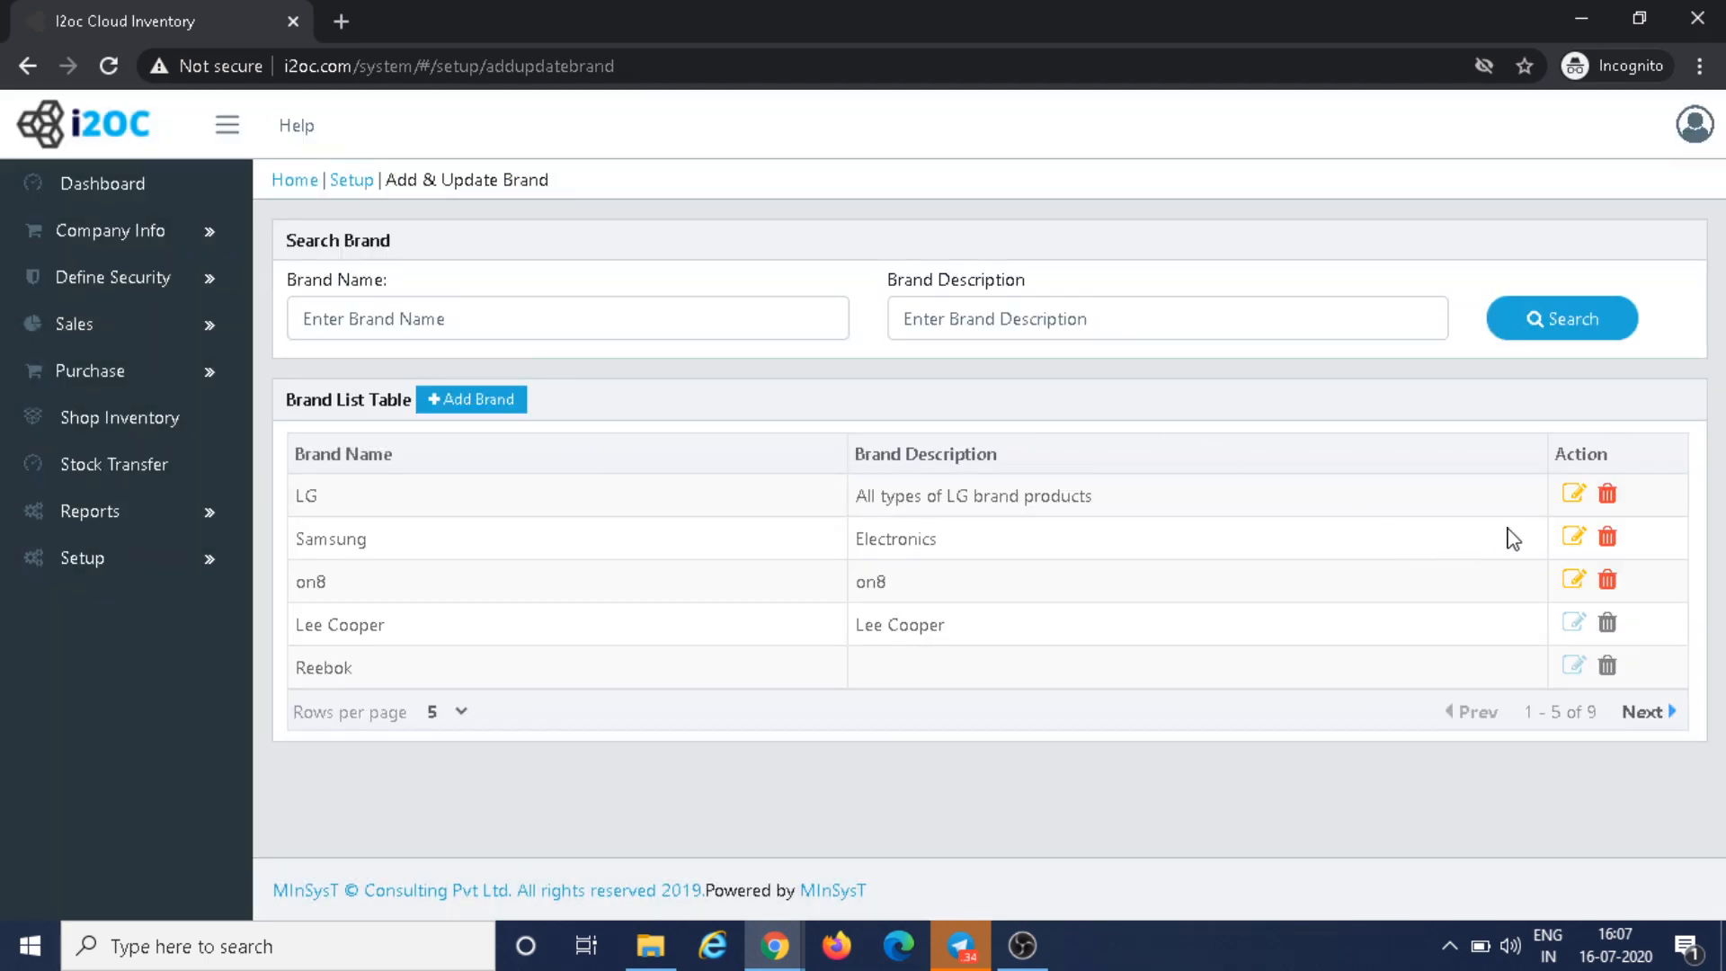
- View the edit form of the LG brand and close it without saving
click(1573, 499)
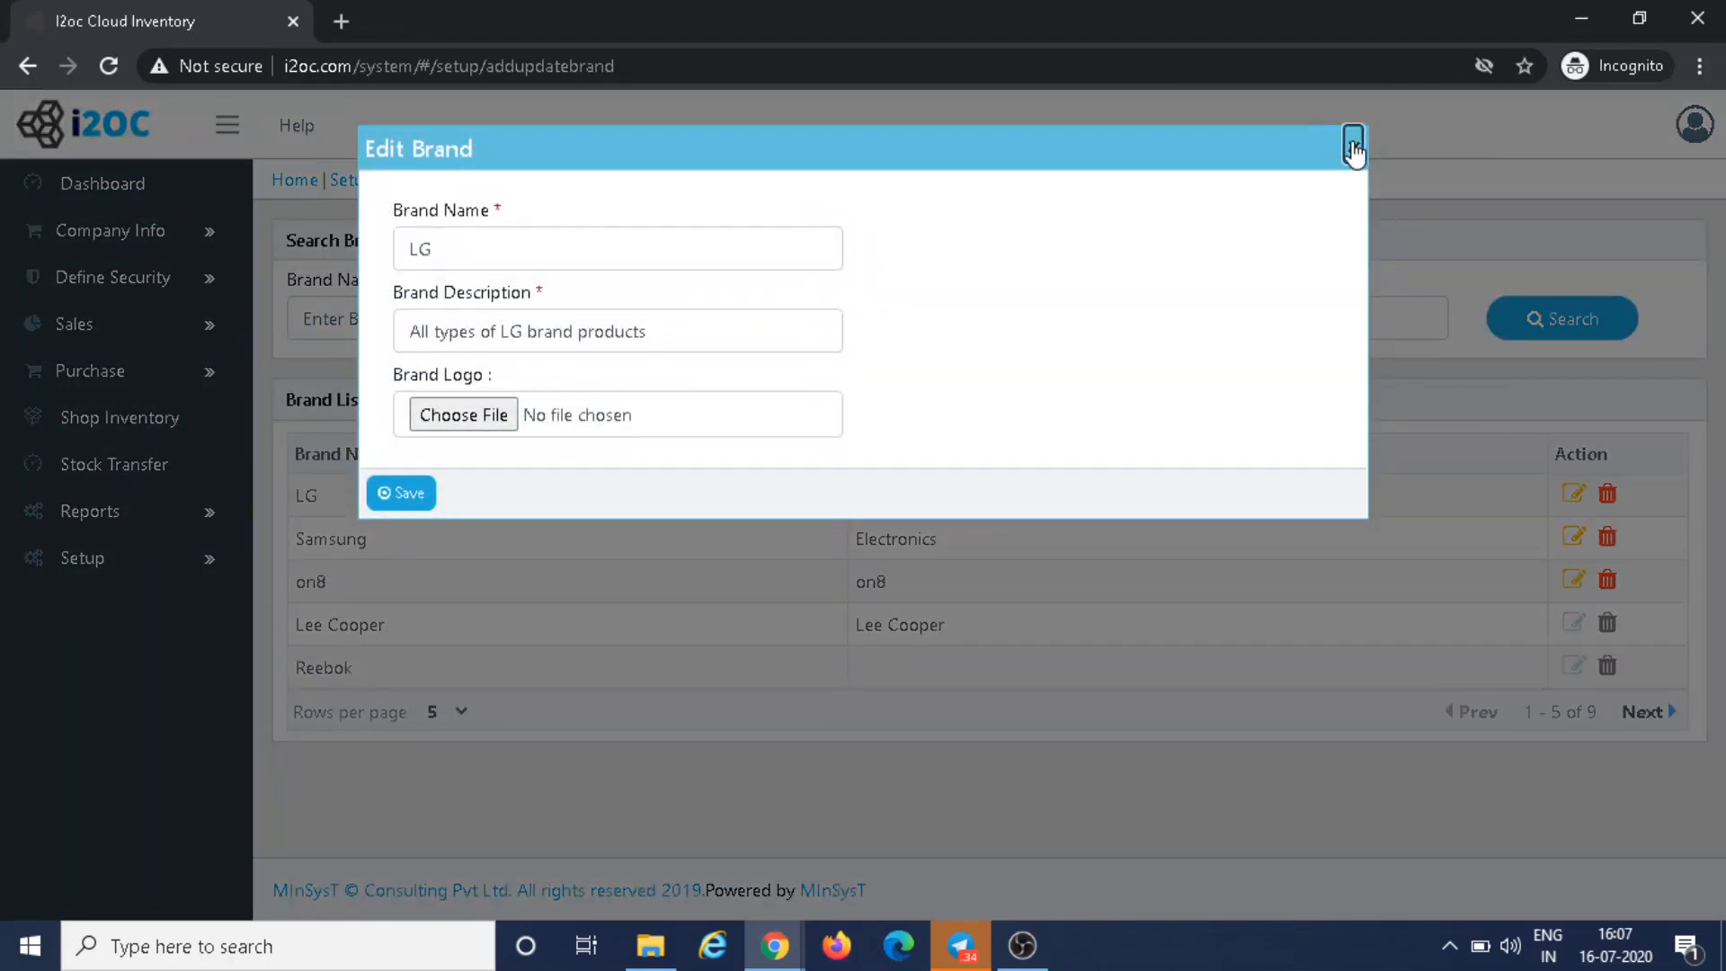
click(1353, 149)
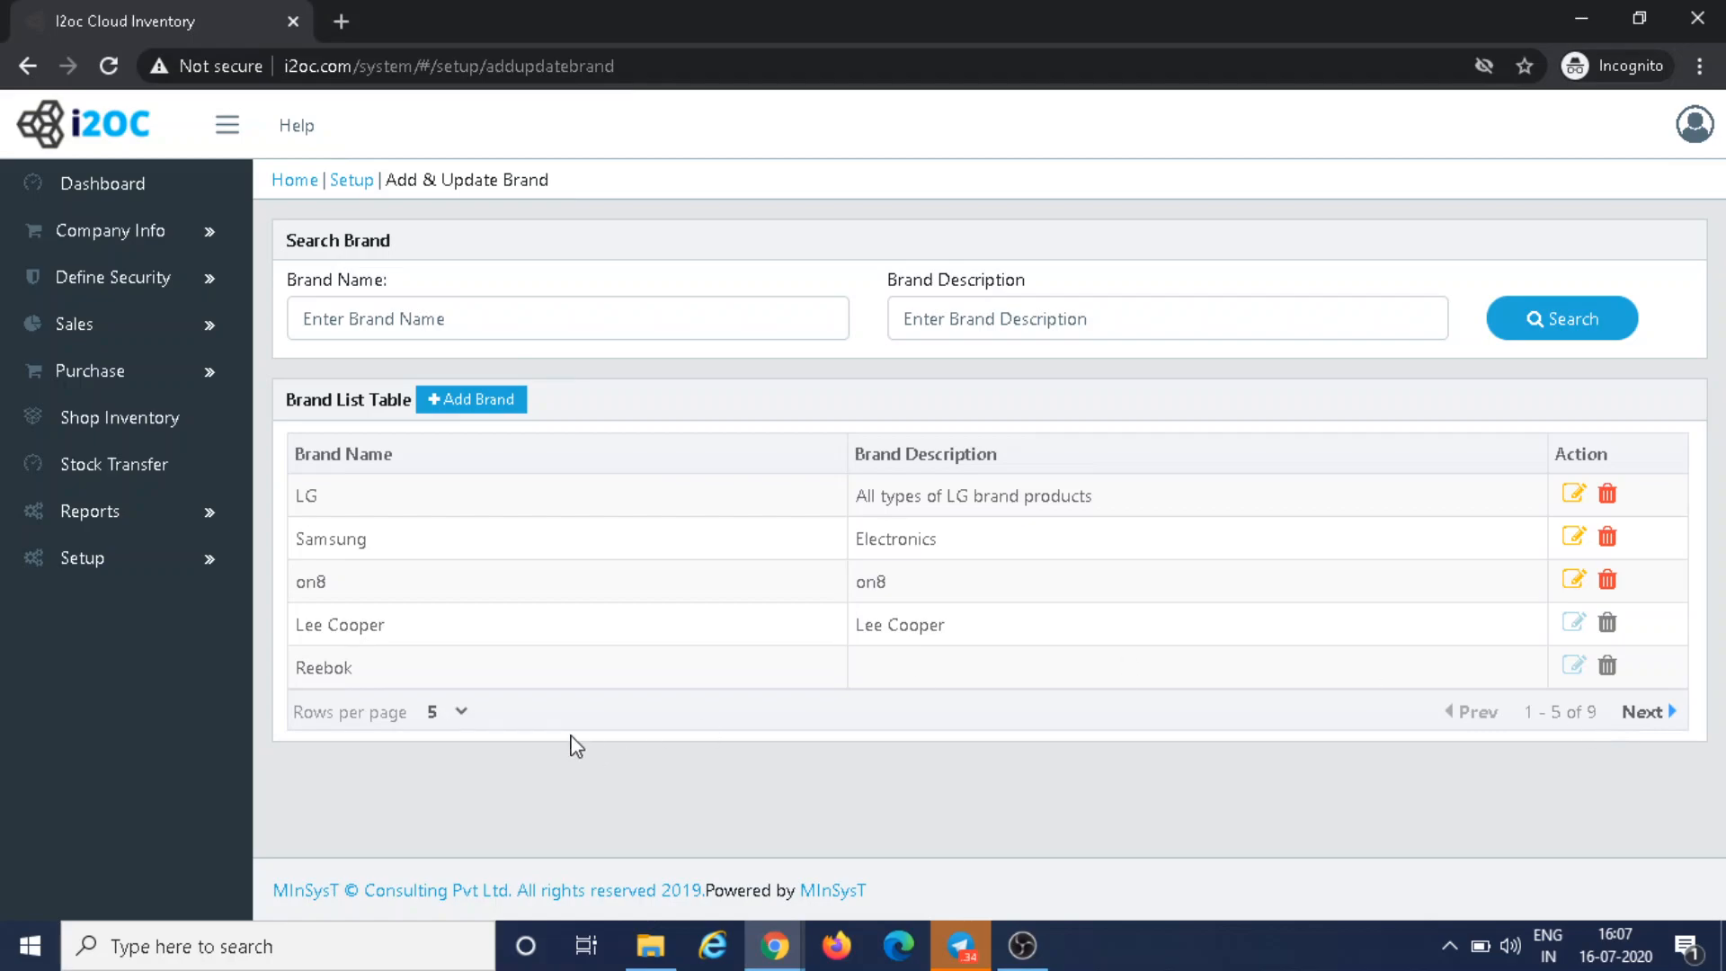
- Set the brand list to show 10 rows per page and check the other row-count choices
click(461, 713)
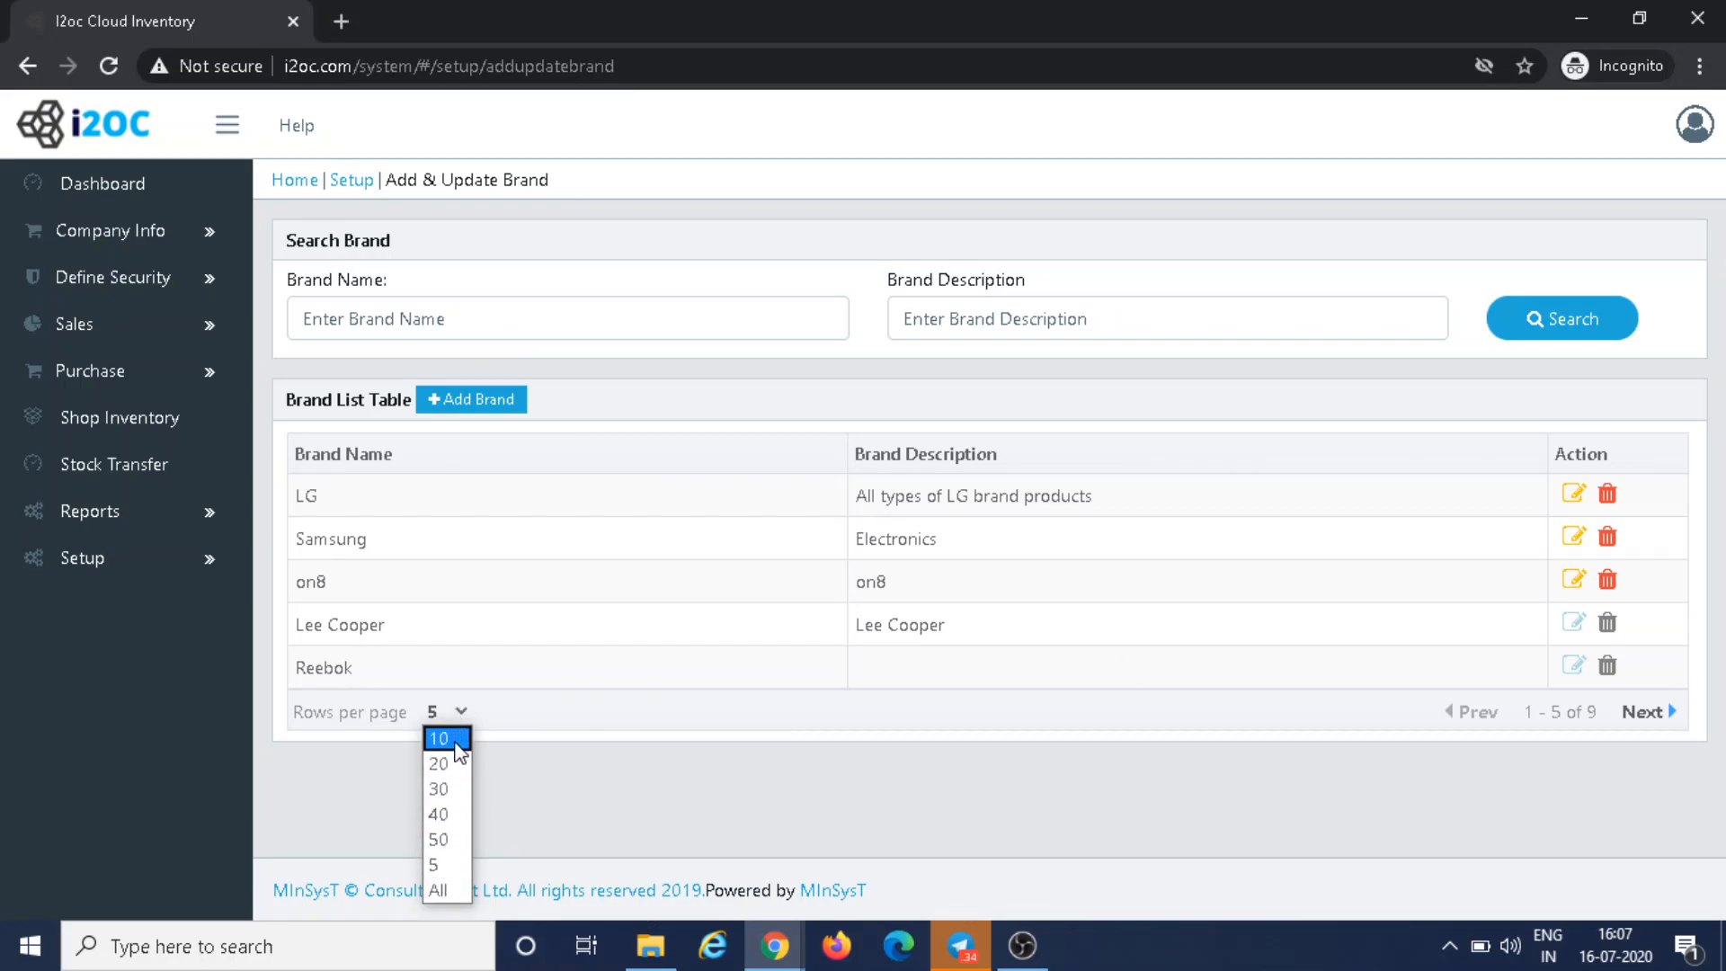
click(457, 743)
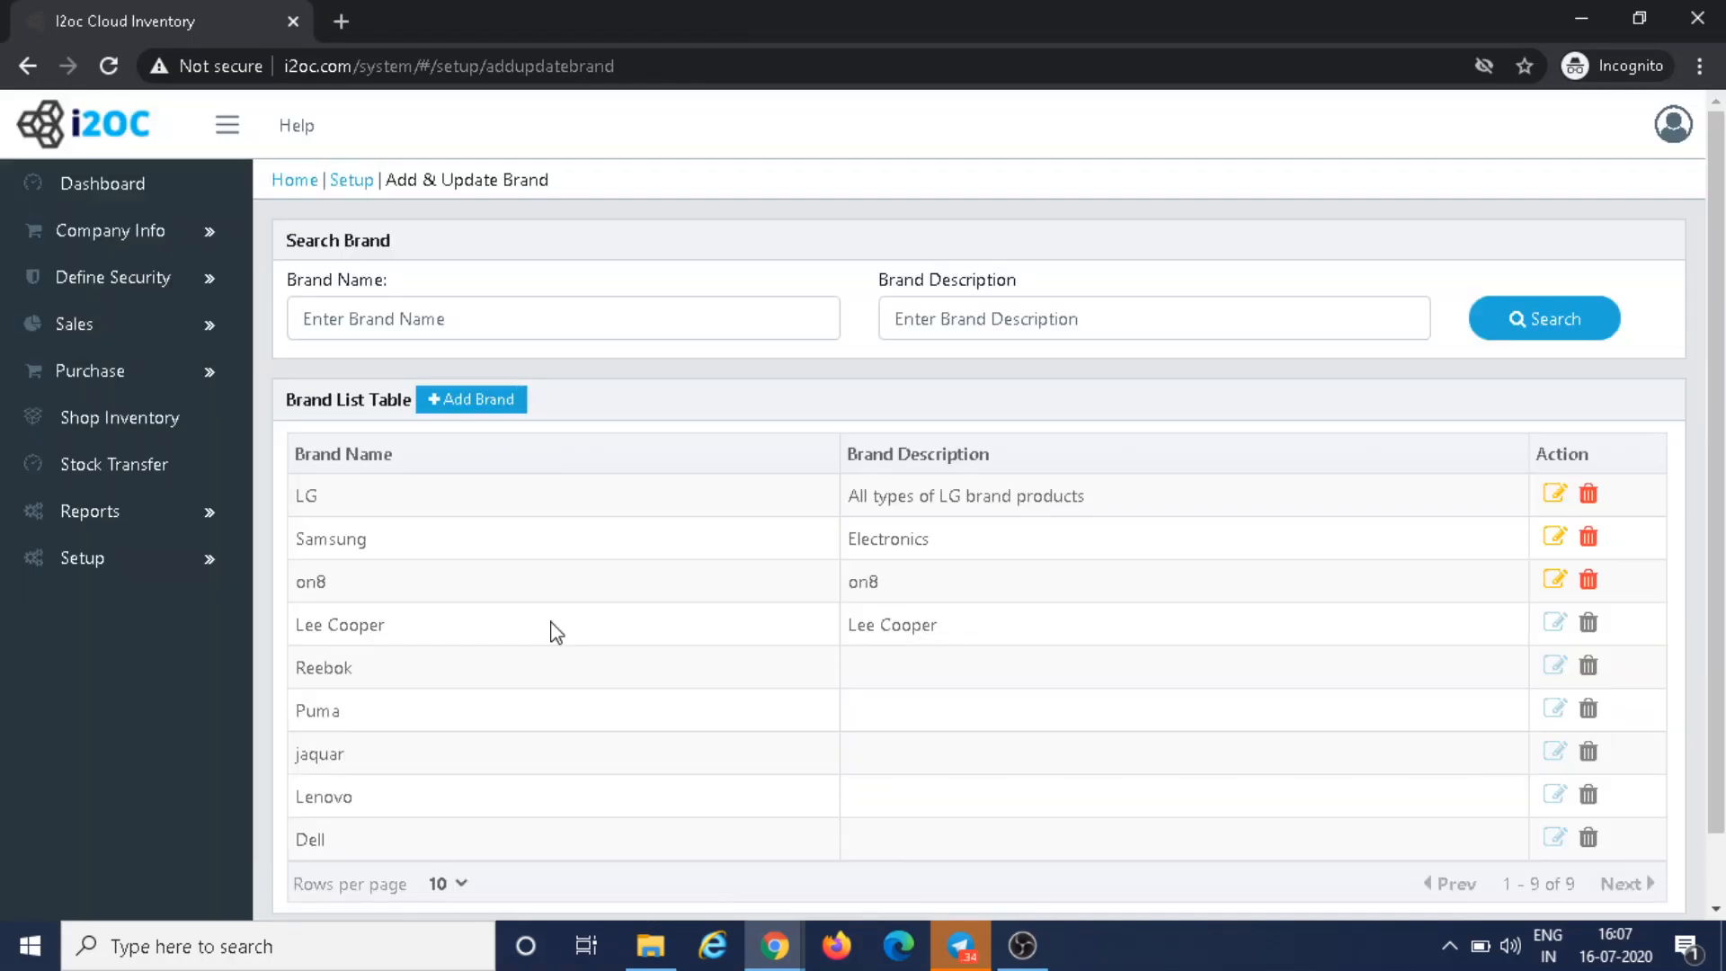
click(460, 885)
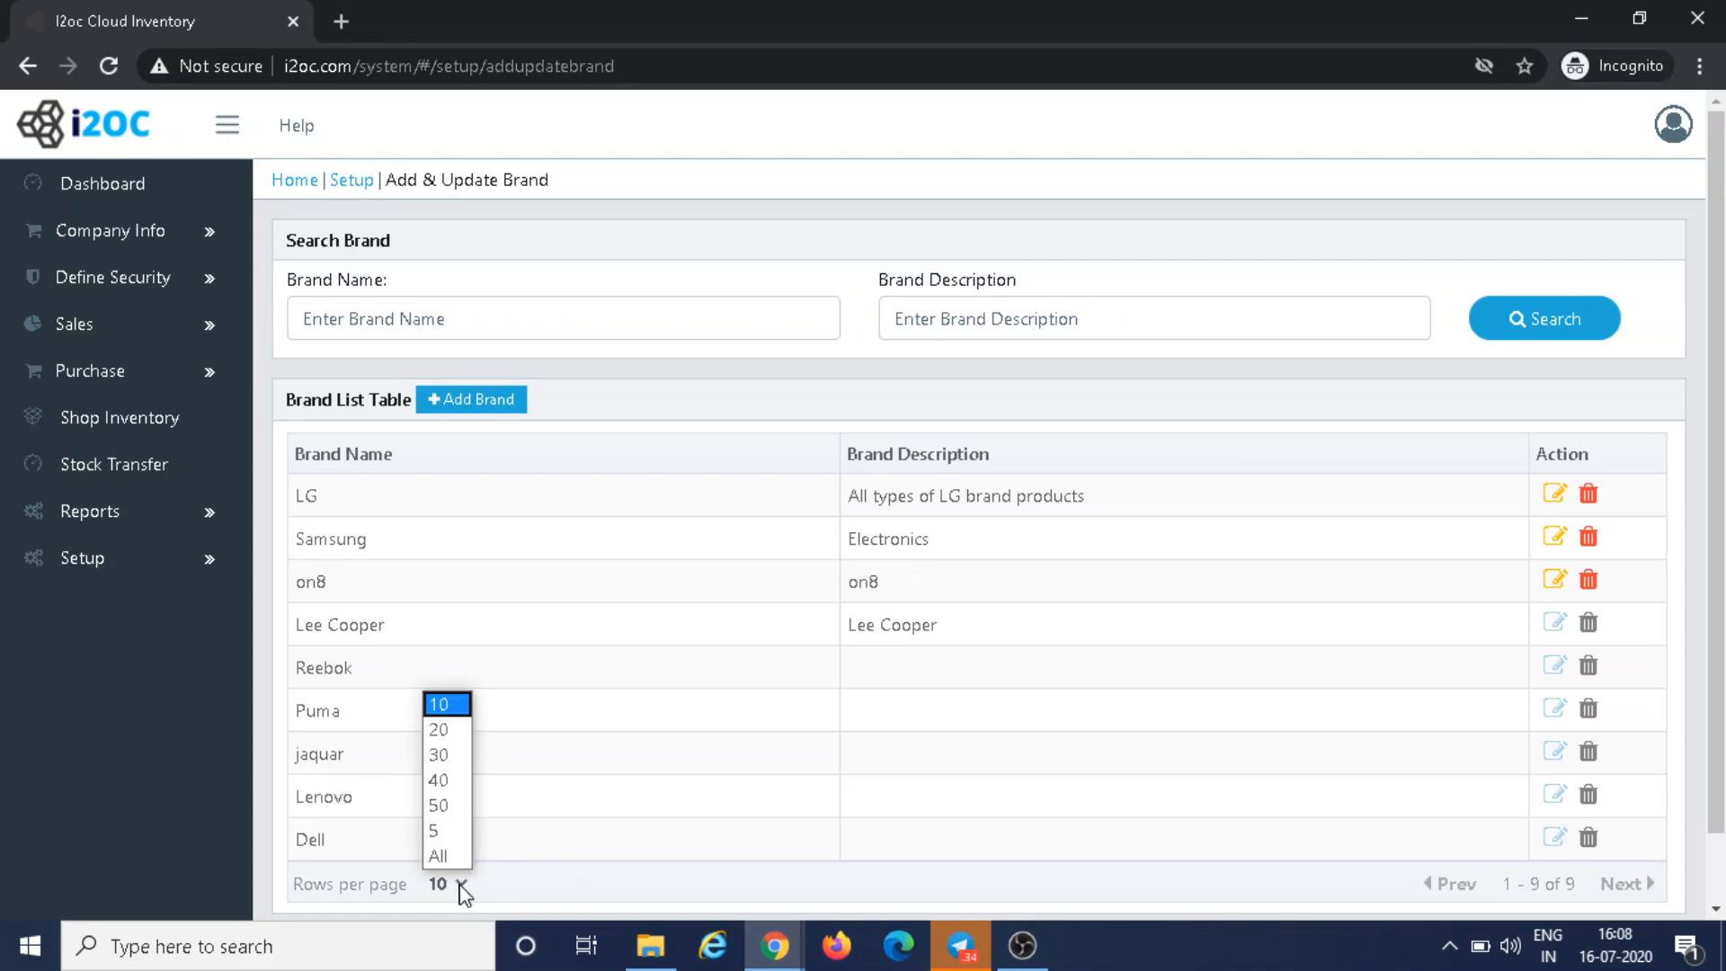
click(615, 397)
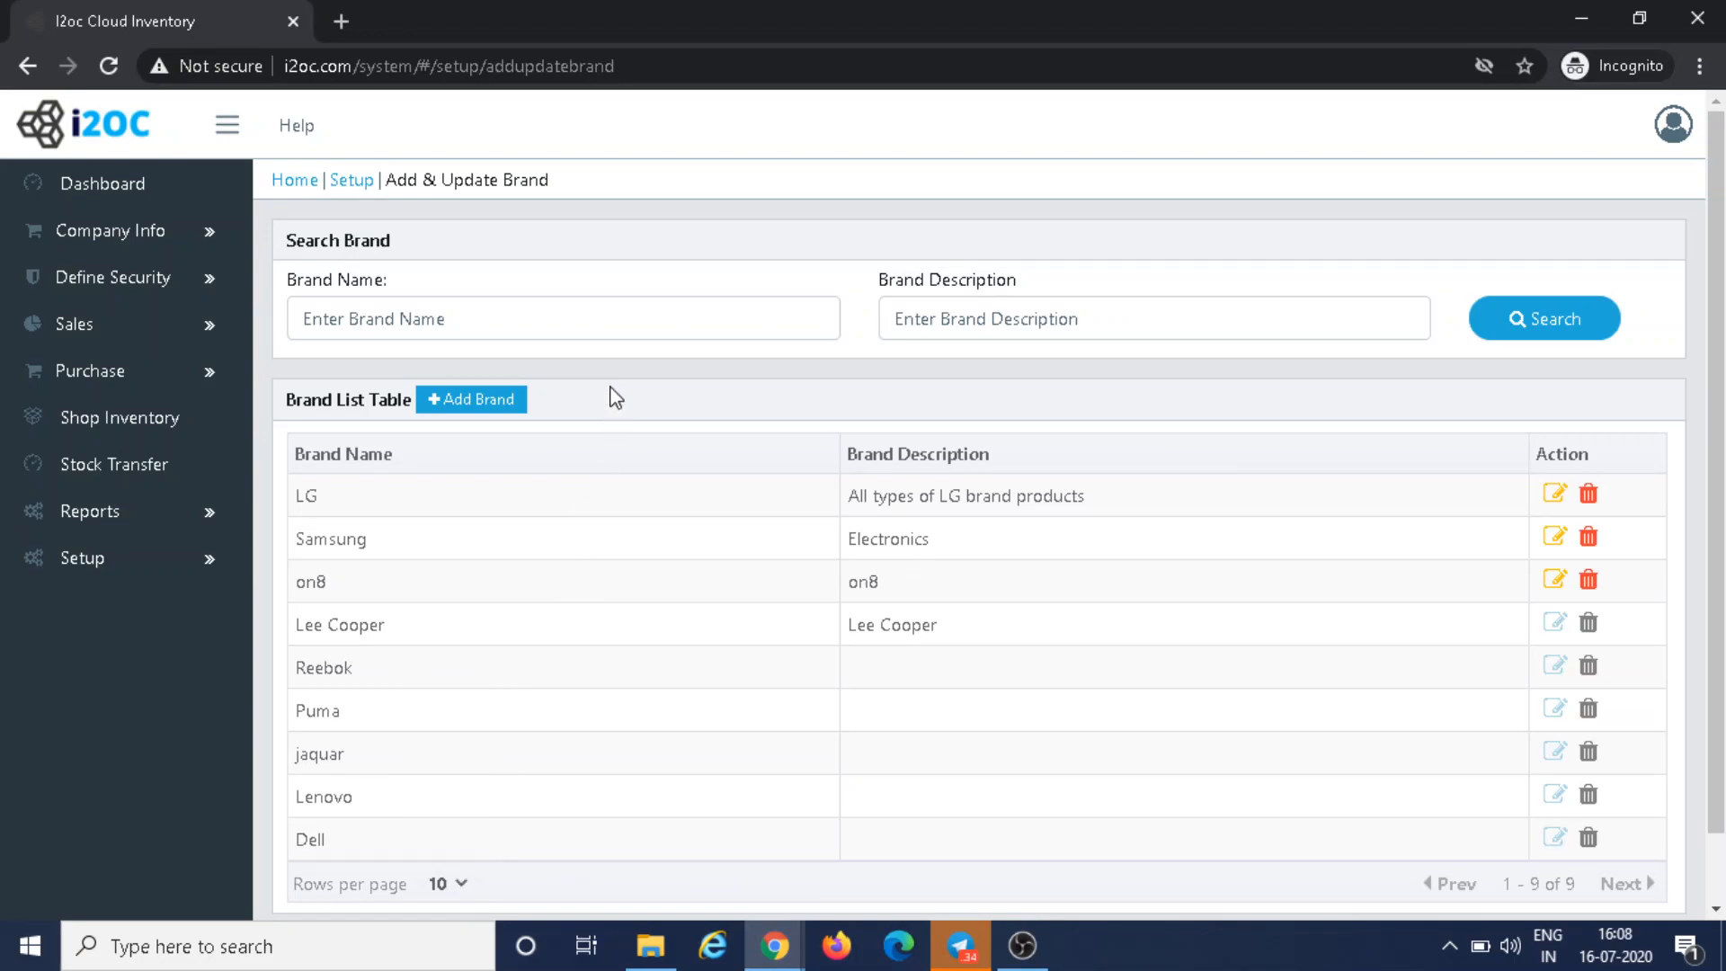
- Search the brand list for the brand name "dell"
click(566, 326)
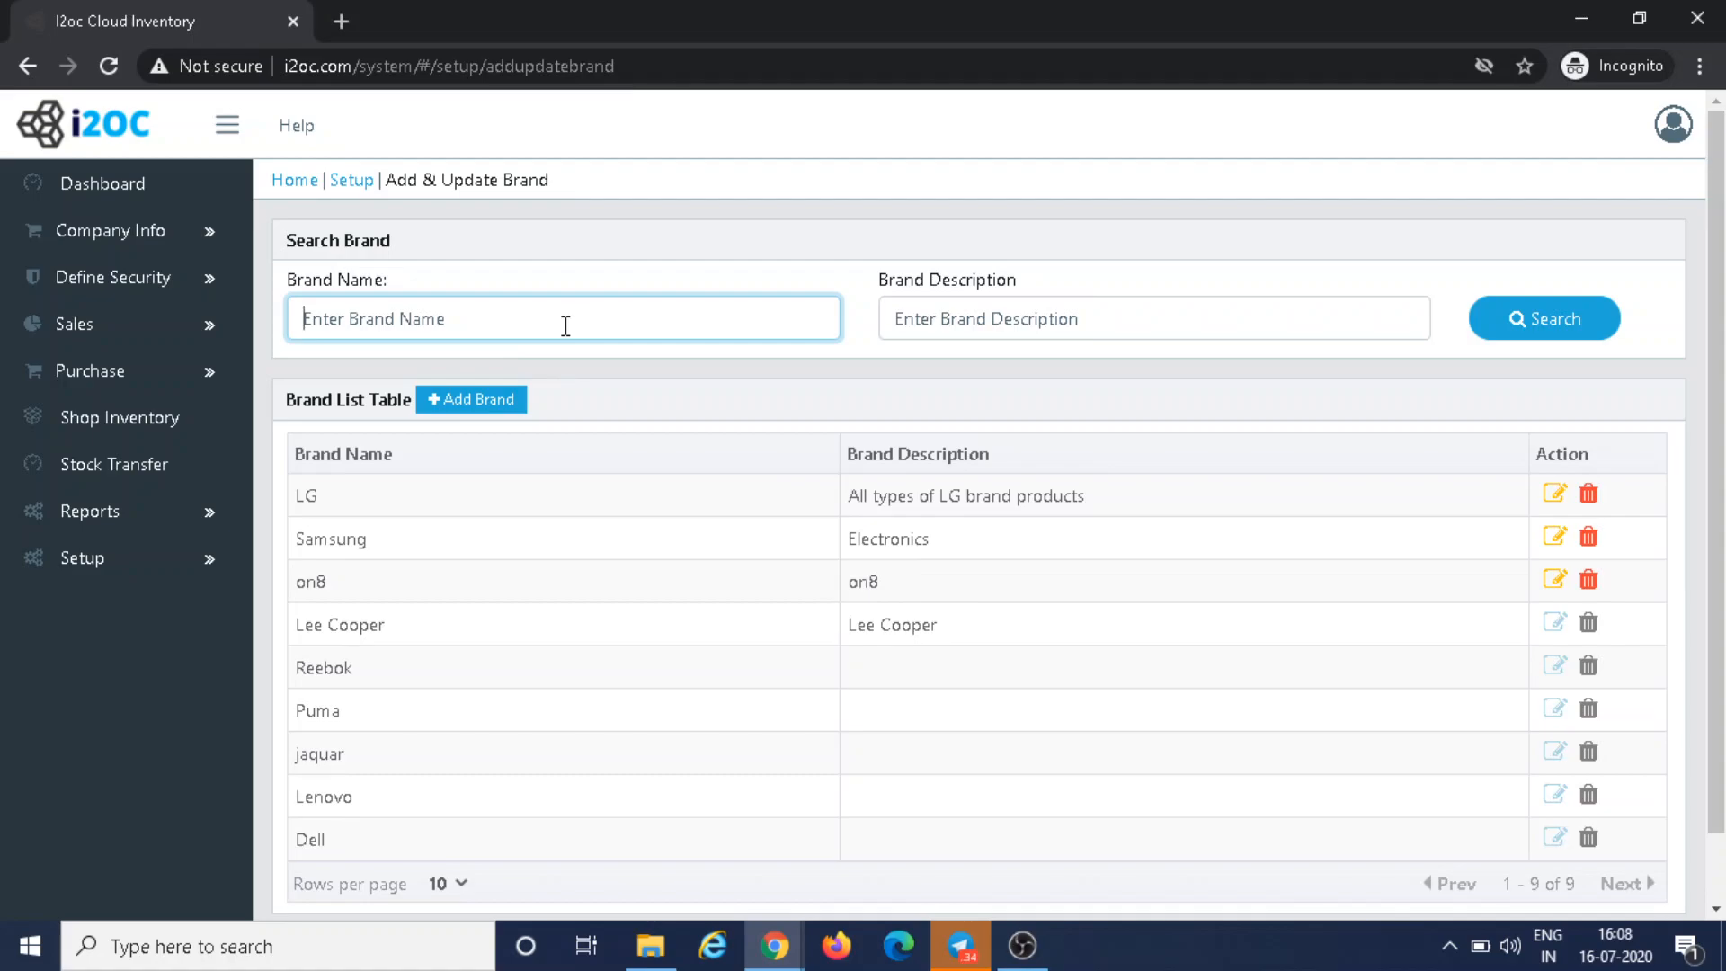
text(dell)
click(1497, 329)
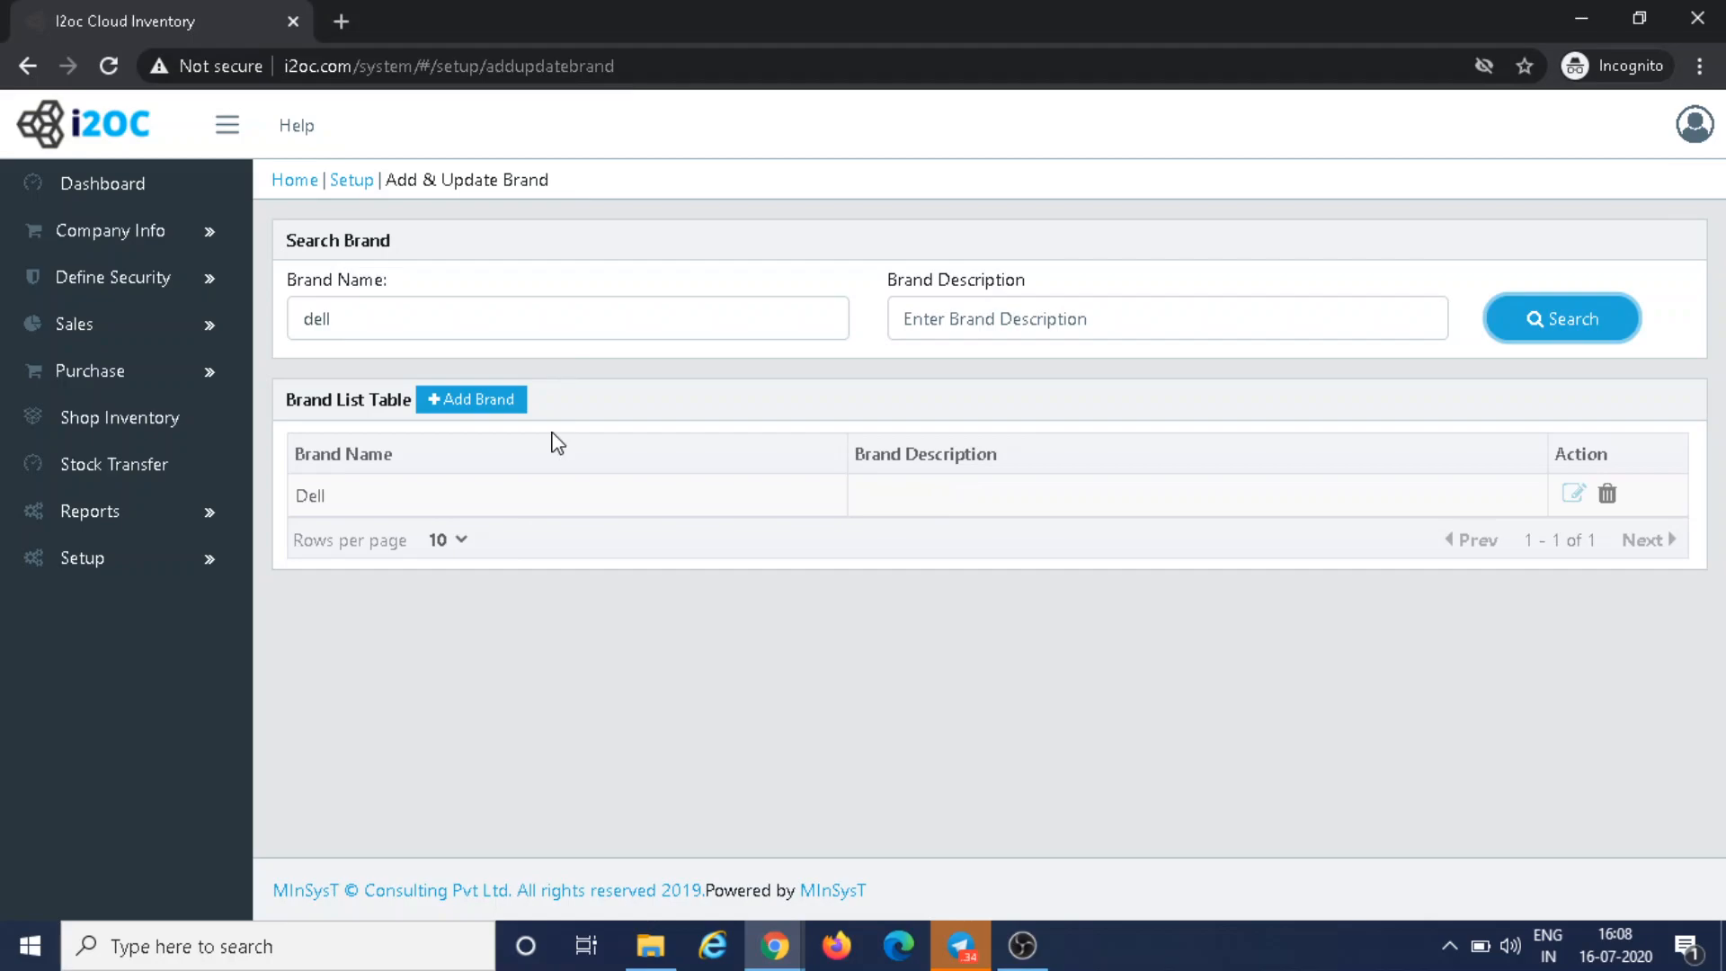
- Open the HSN Rate setup page and review the tax name, SGST, CGST and IGST fields of the Add Tax form
click(220, 559)
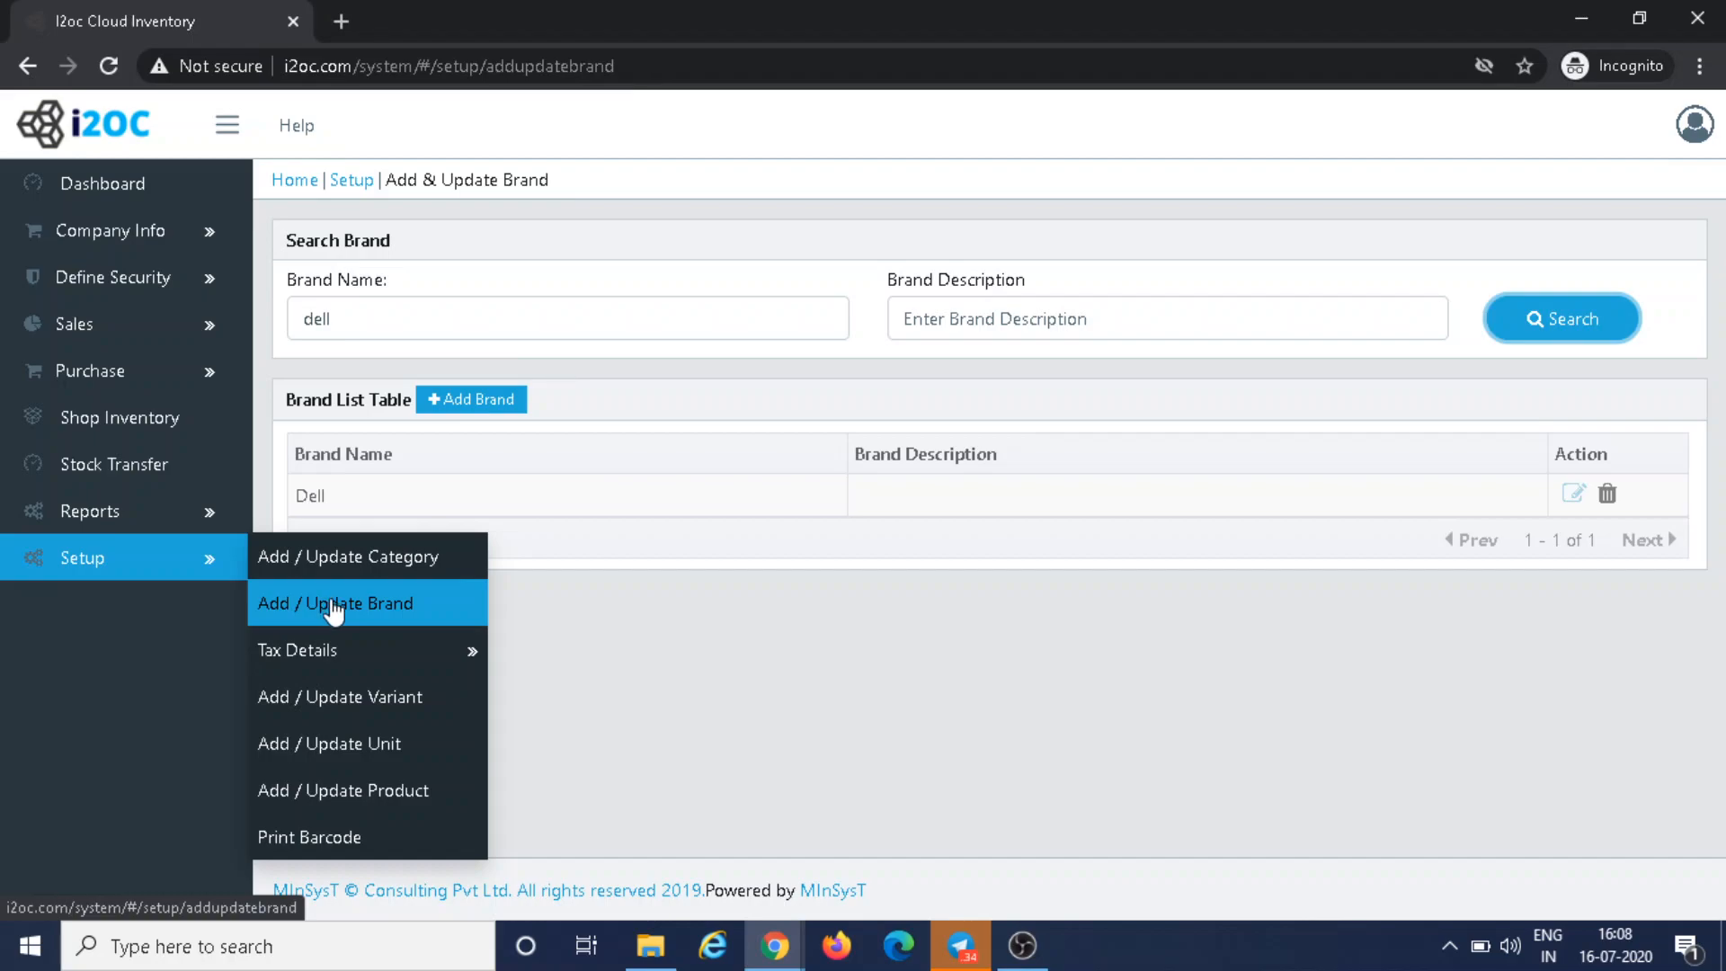
mouse_move(396, 663)
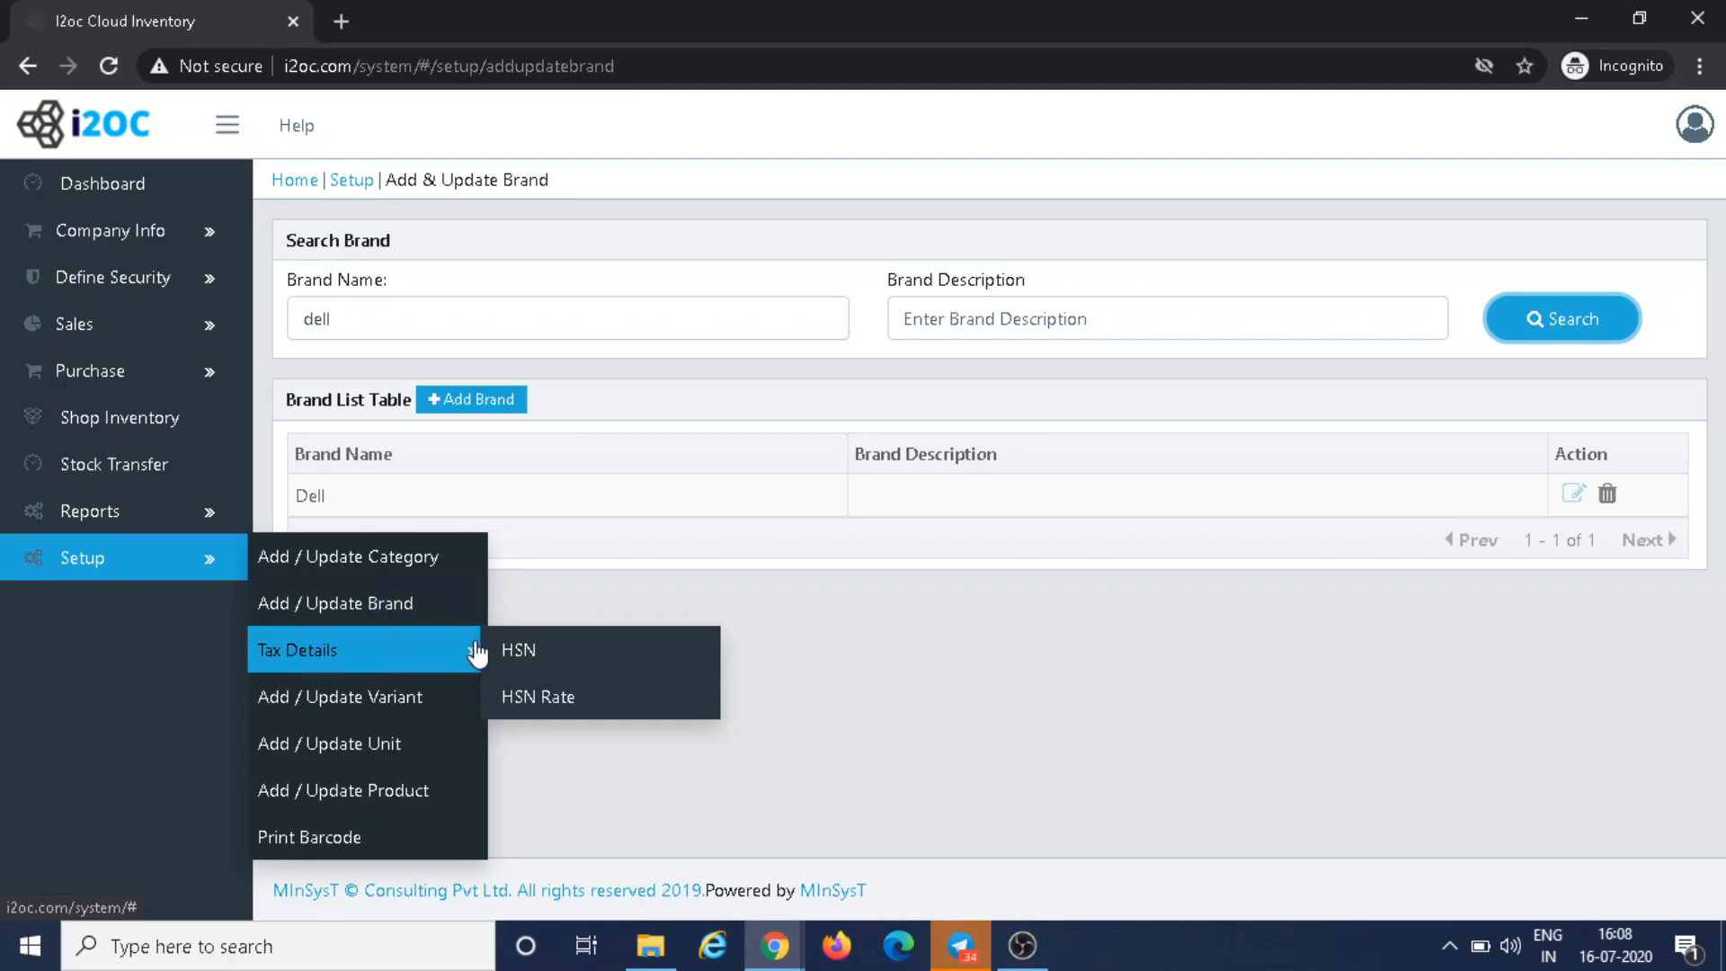
click(529, 707)
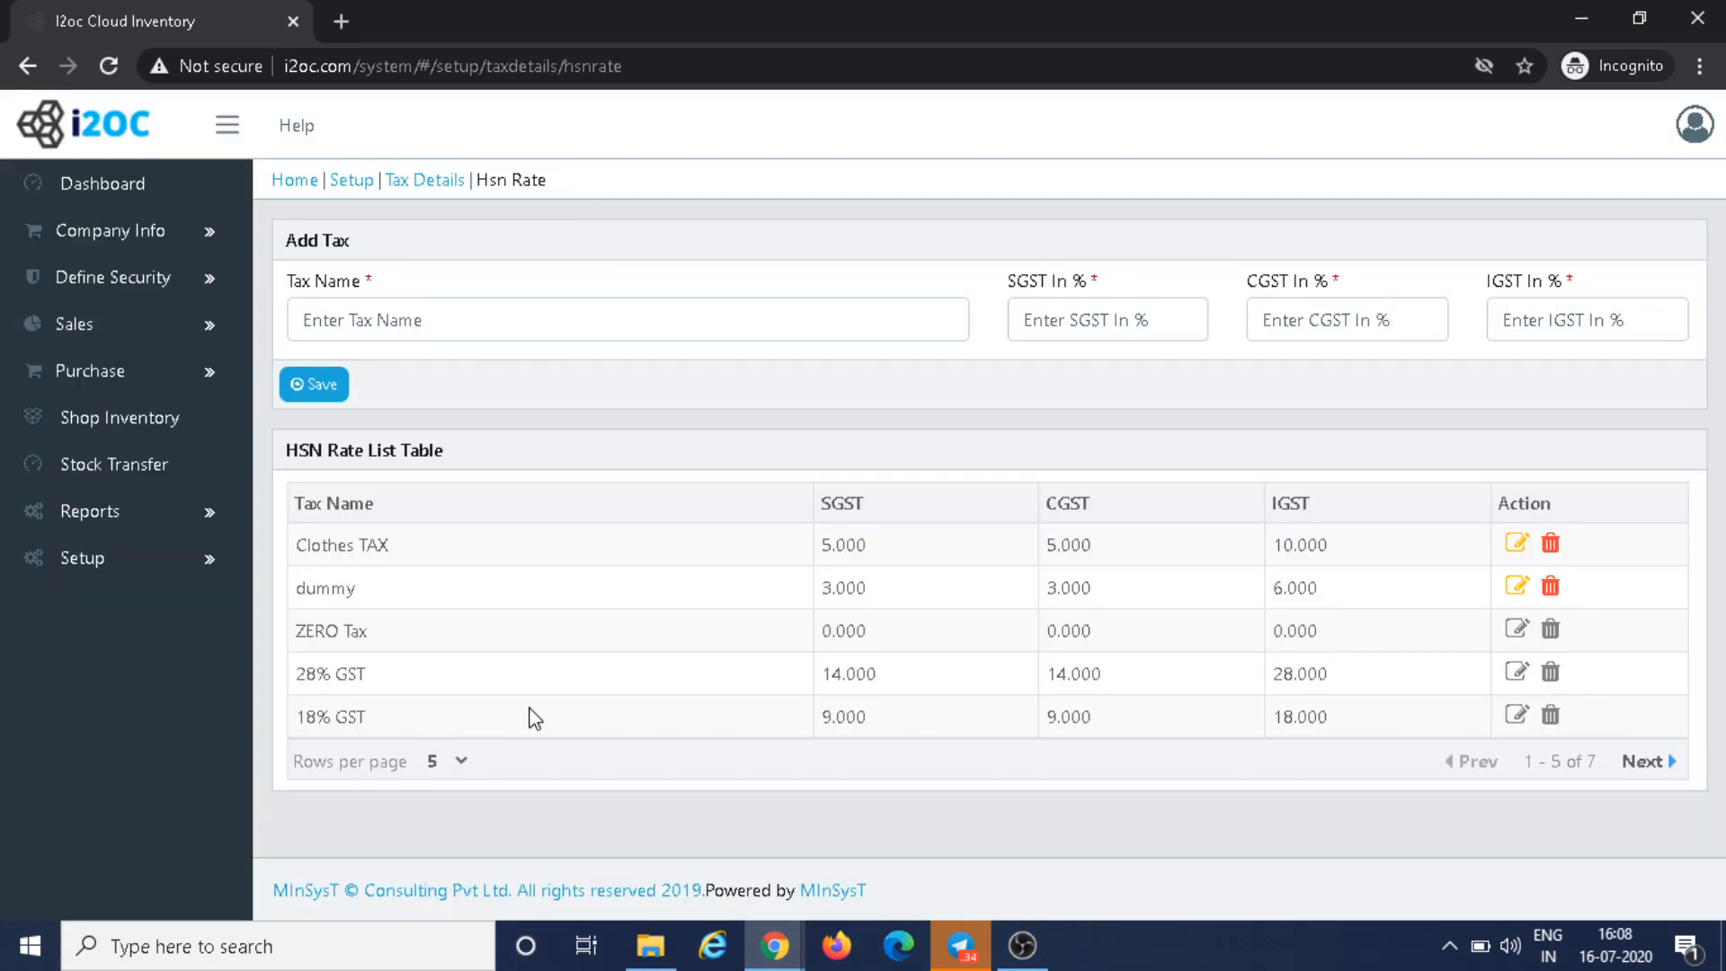
click(459, 317)
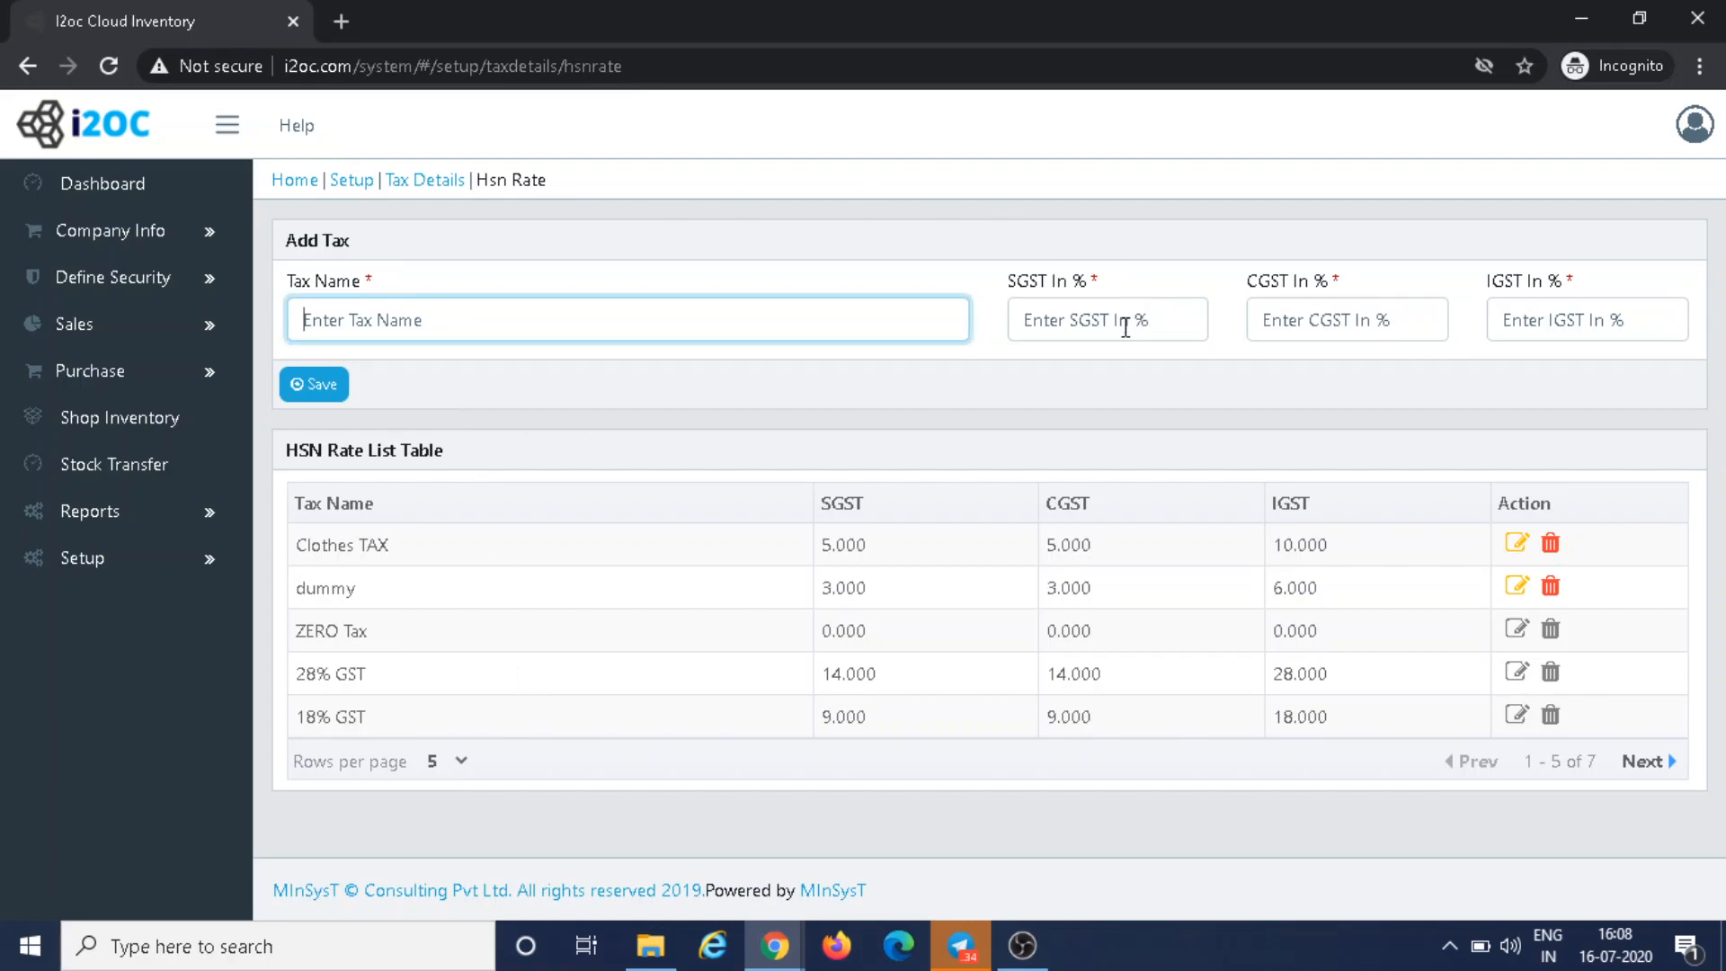
click(1125, 323)
click(1364, 299)
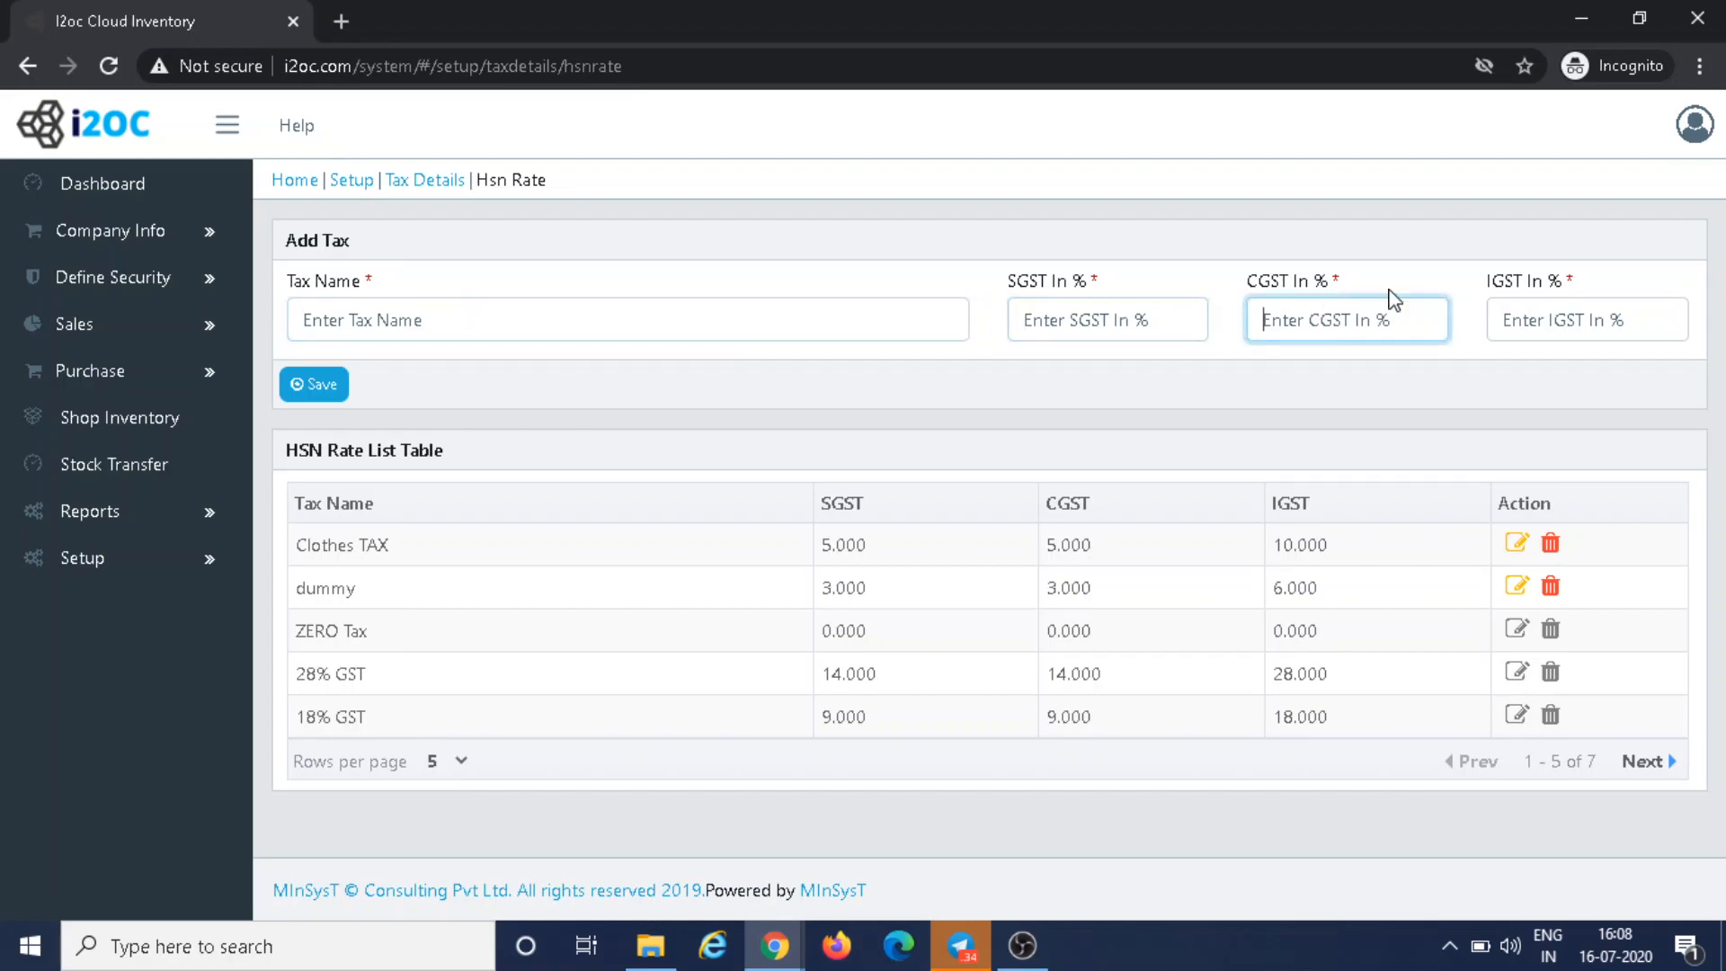
click(1556, 322)
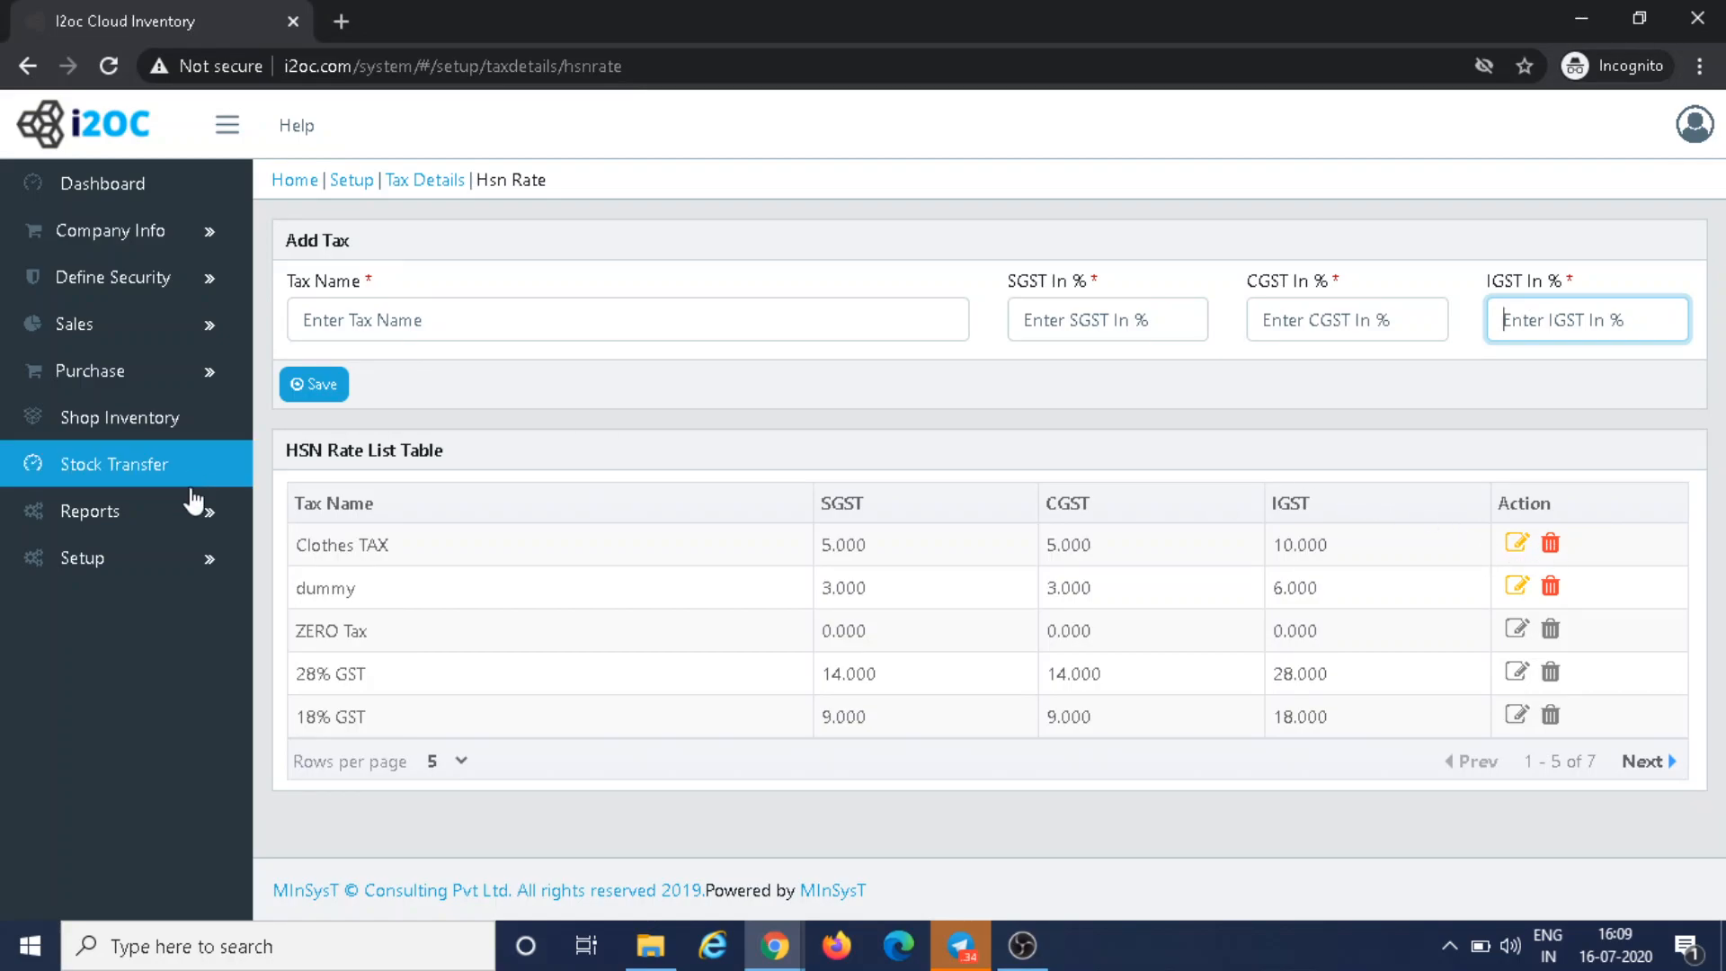
- Open the HSN setup page and review the Add HSN form's fields, choosing Clothes TAX as the tax without saving
mouse_move(194, 561)
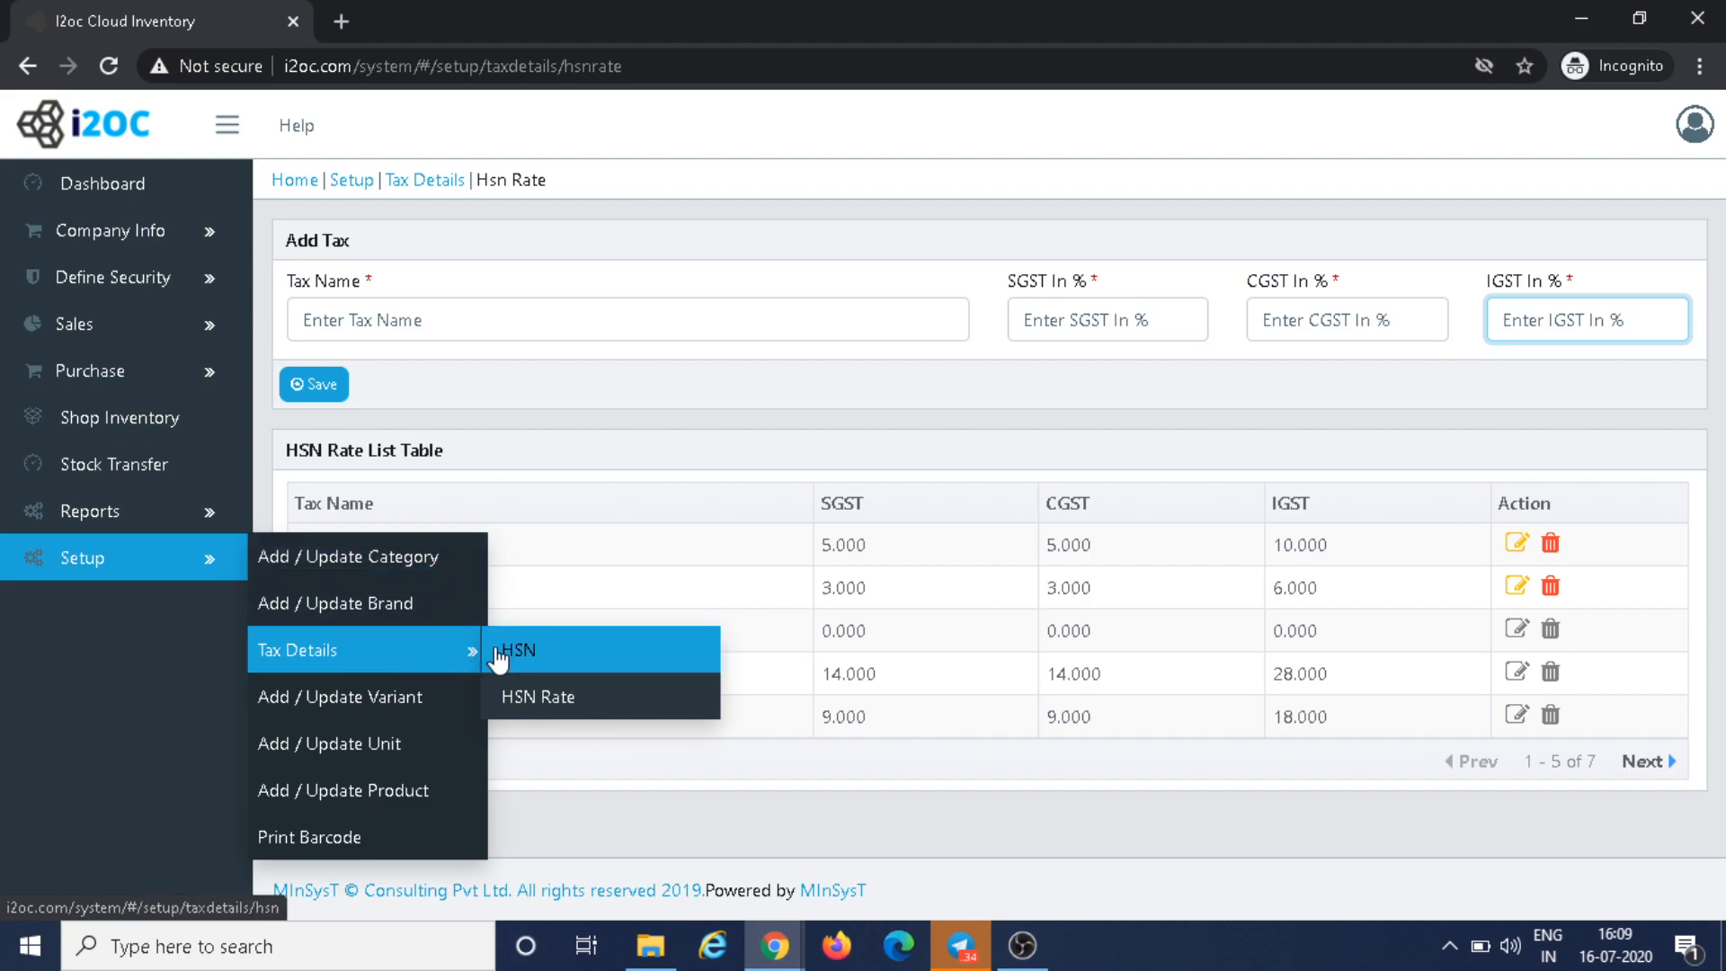
click(497, 651)
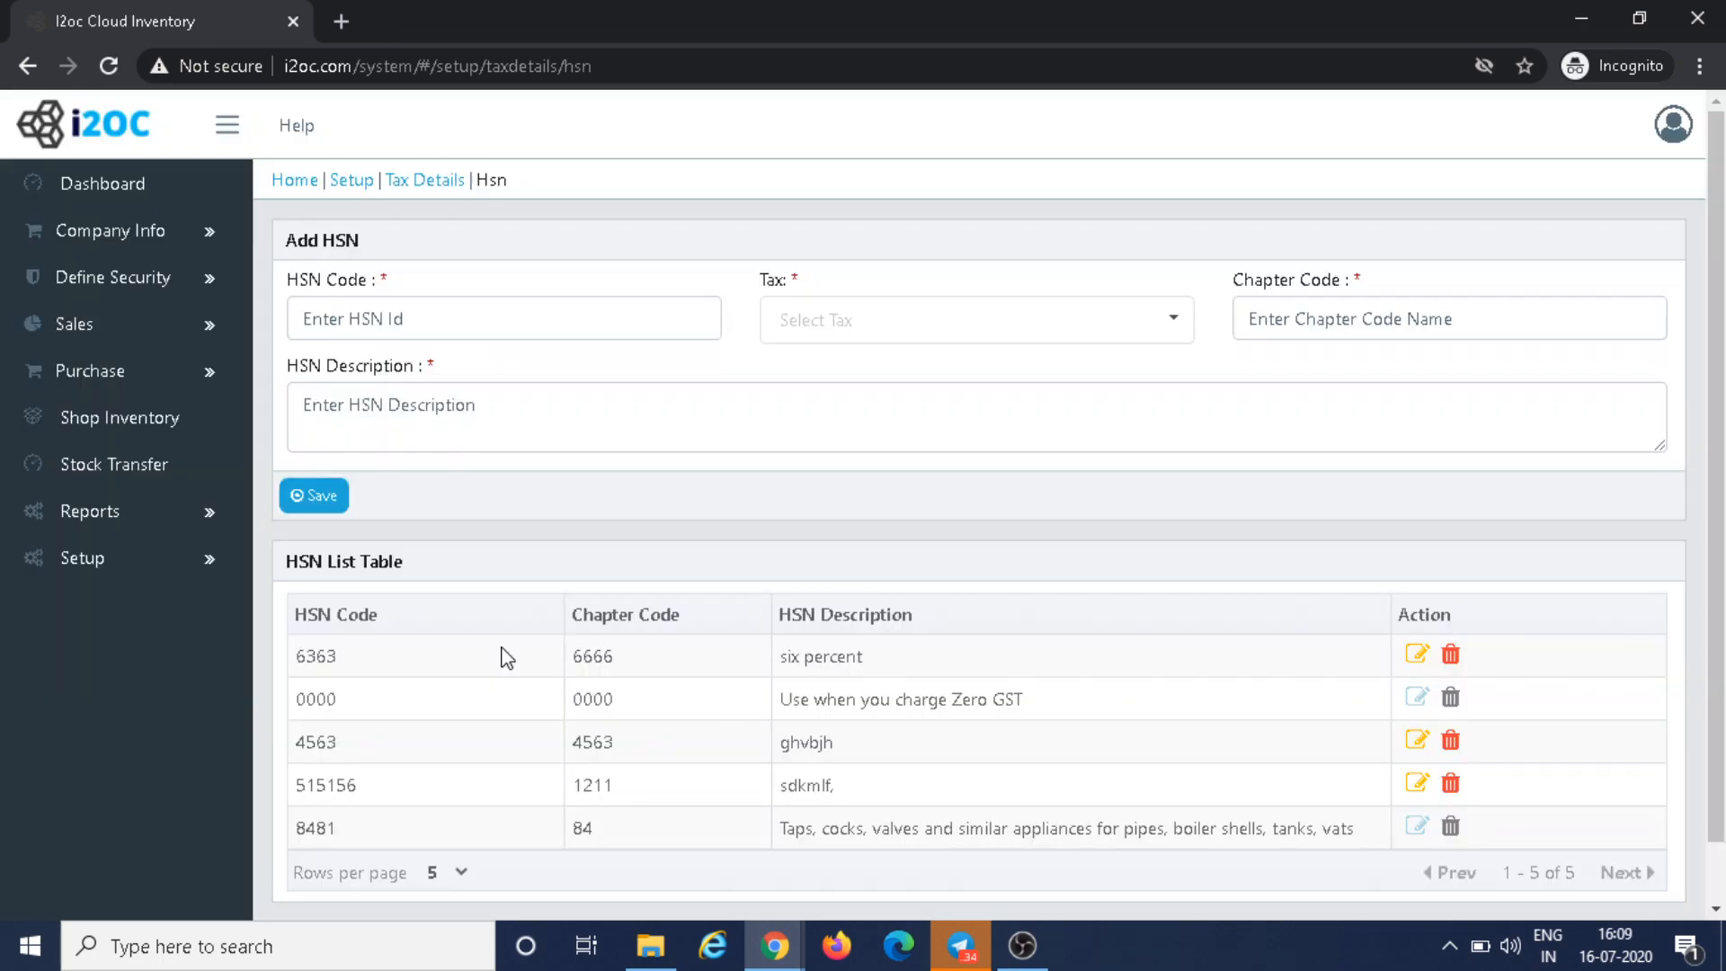
click(460, 312)
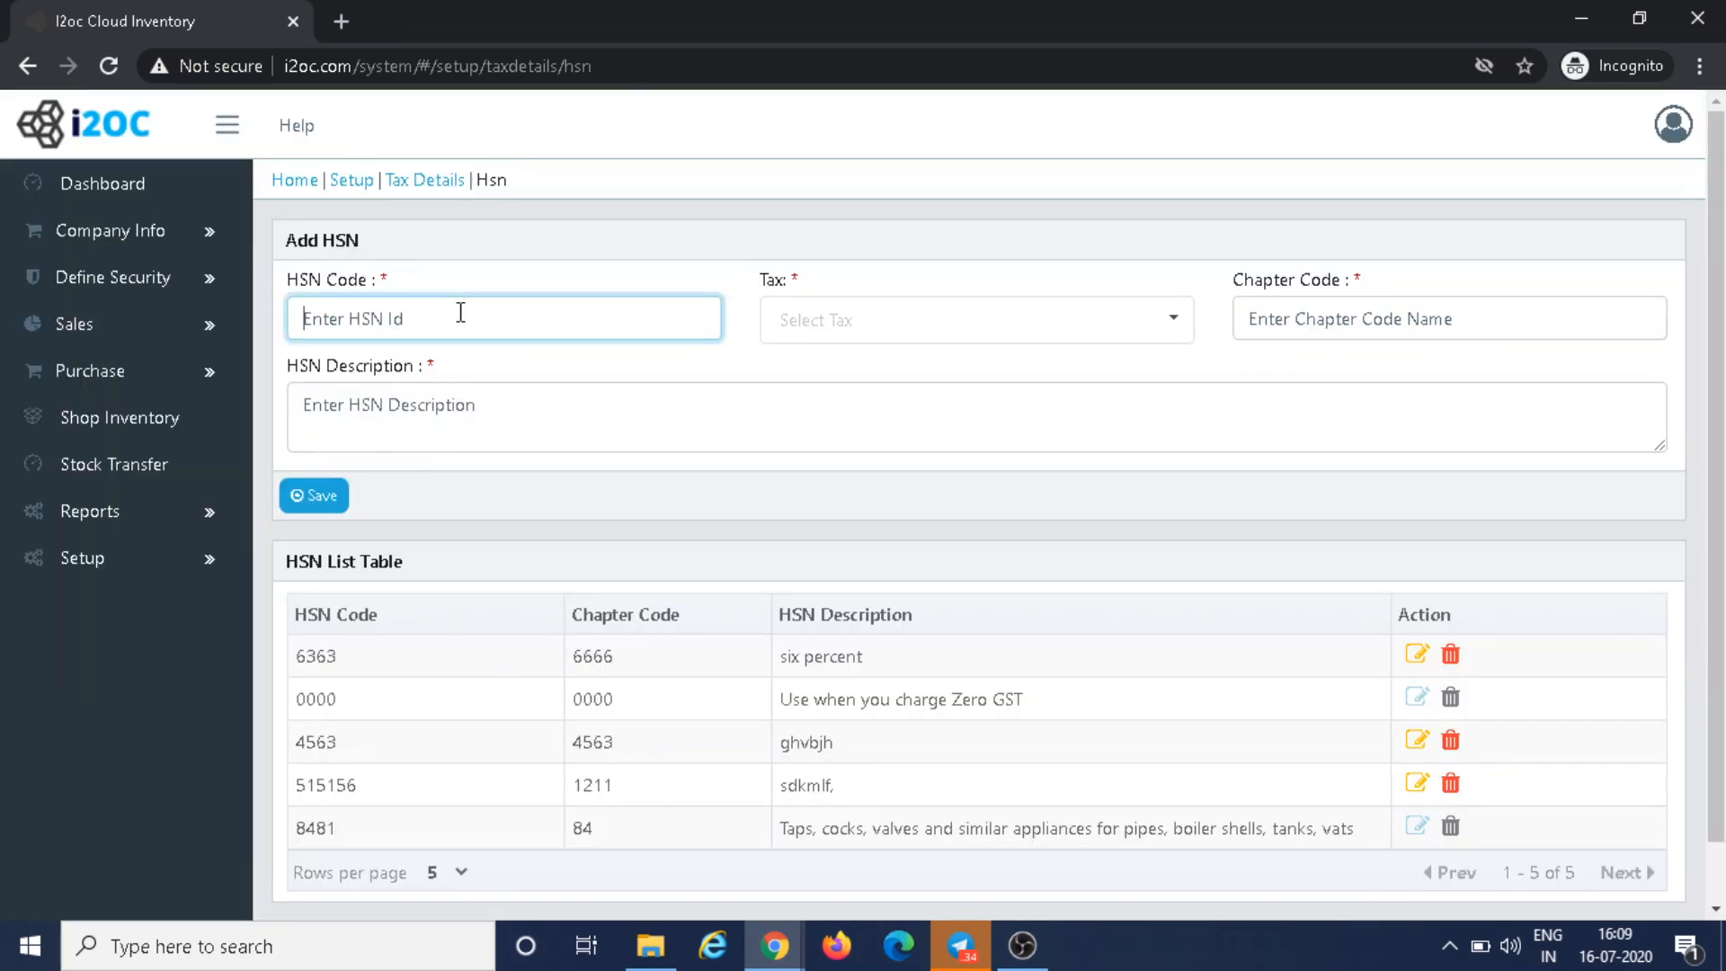
click(853, 321)
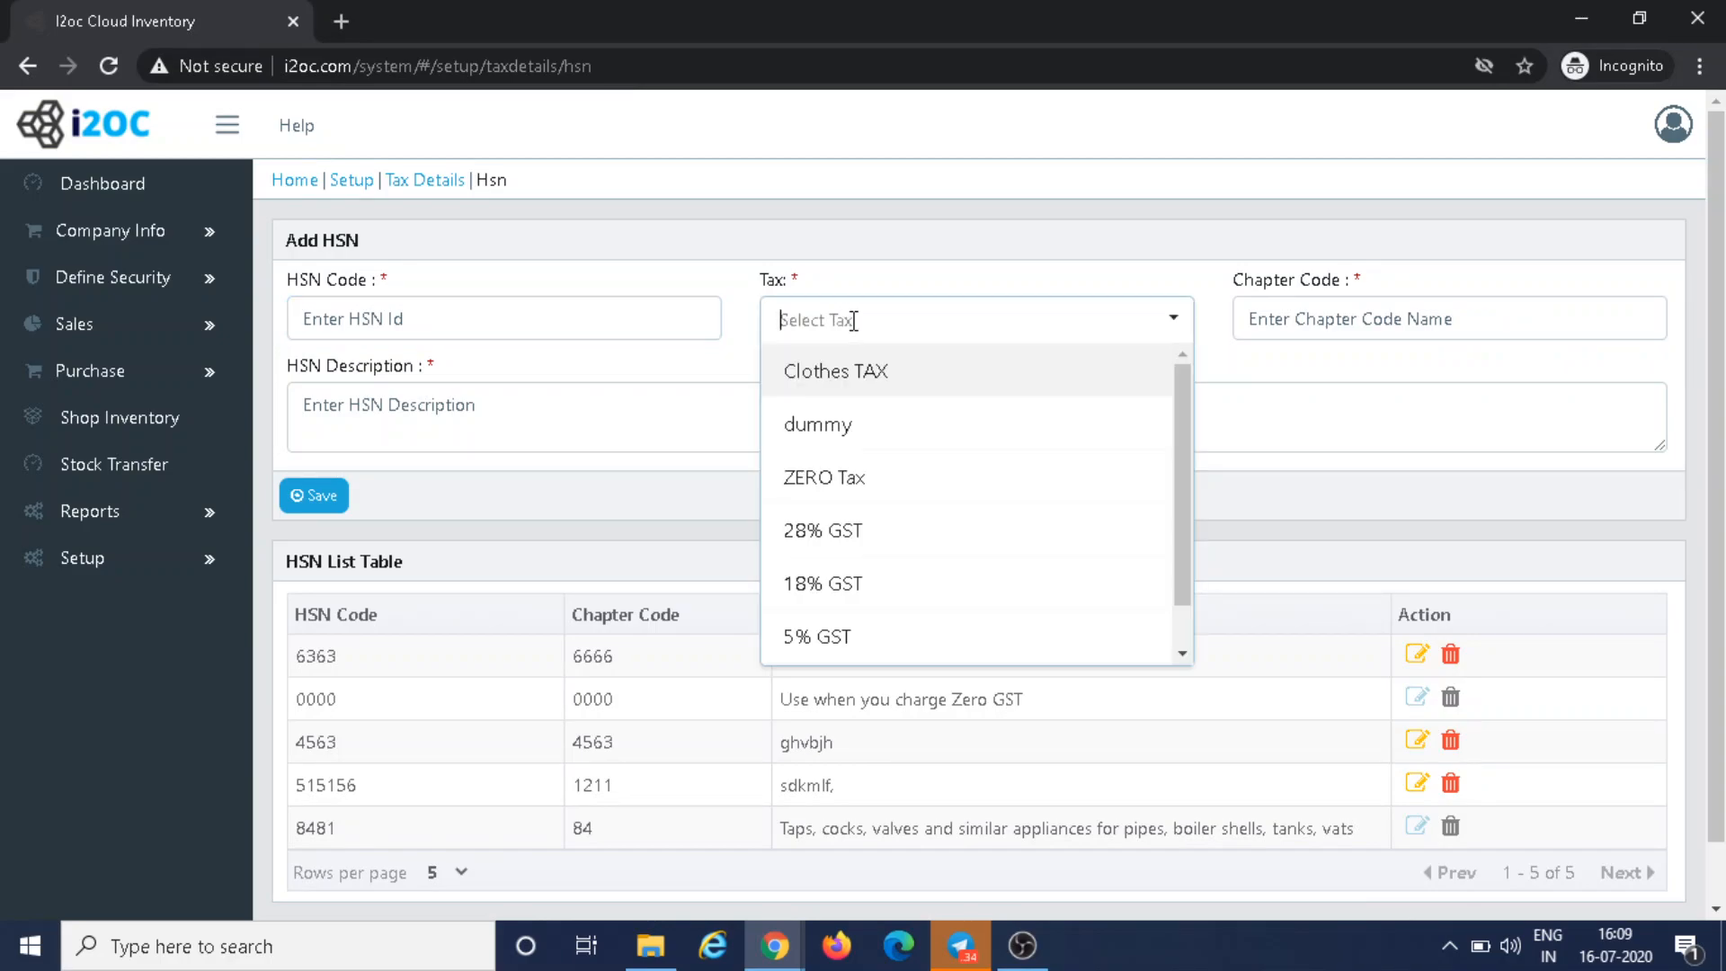
click(869, 372)
click(1255, 334)
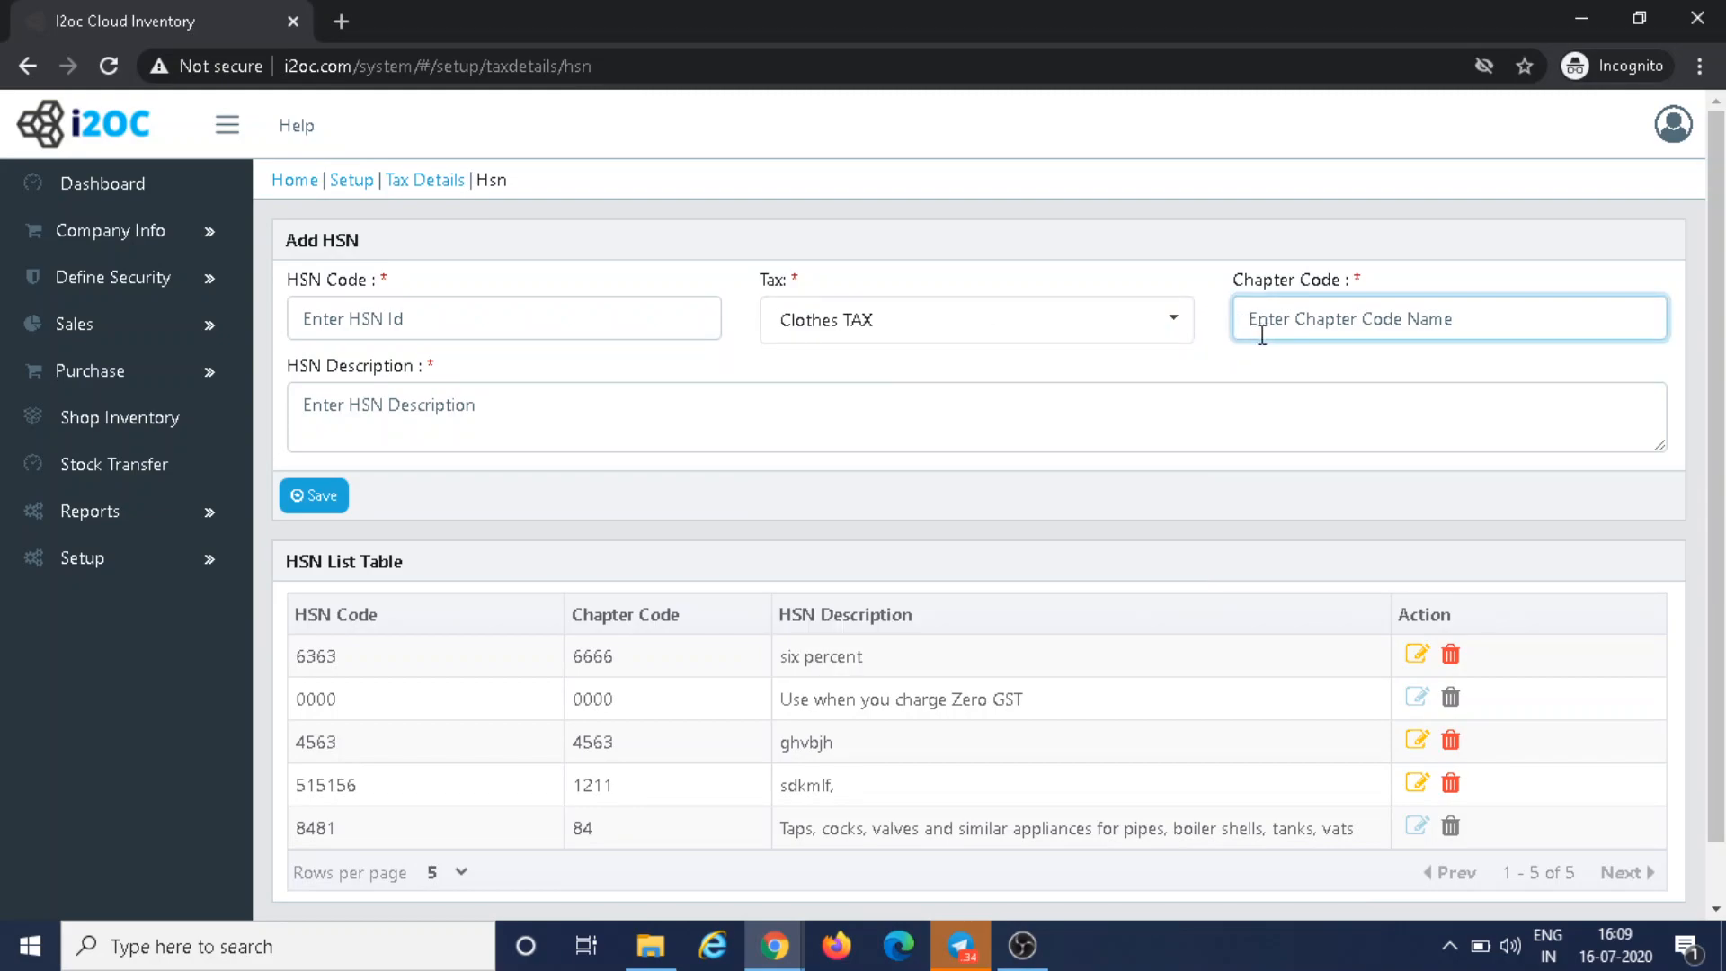
click(942, 413)
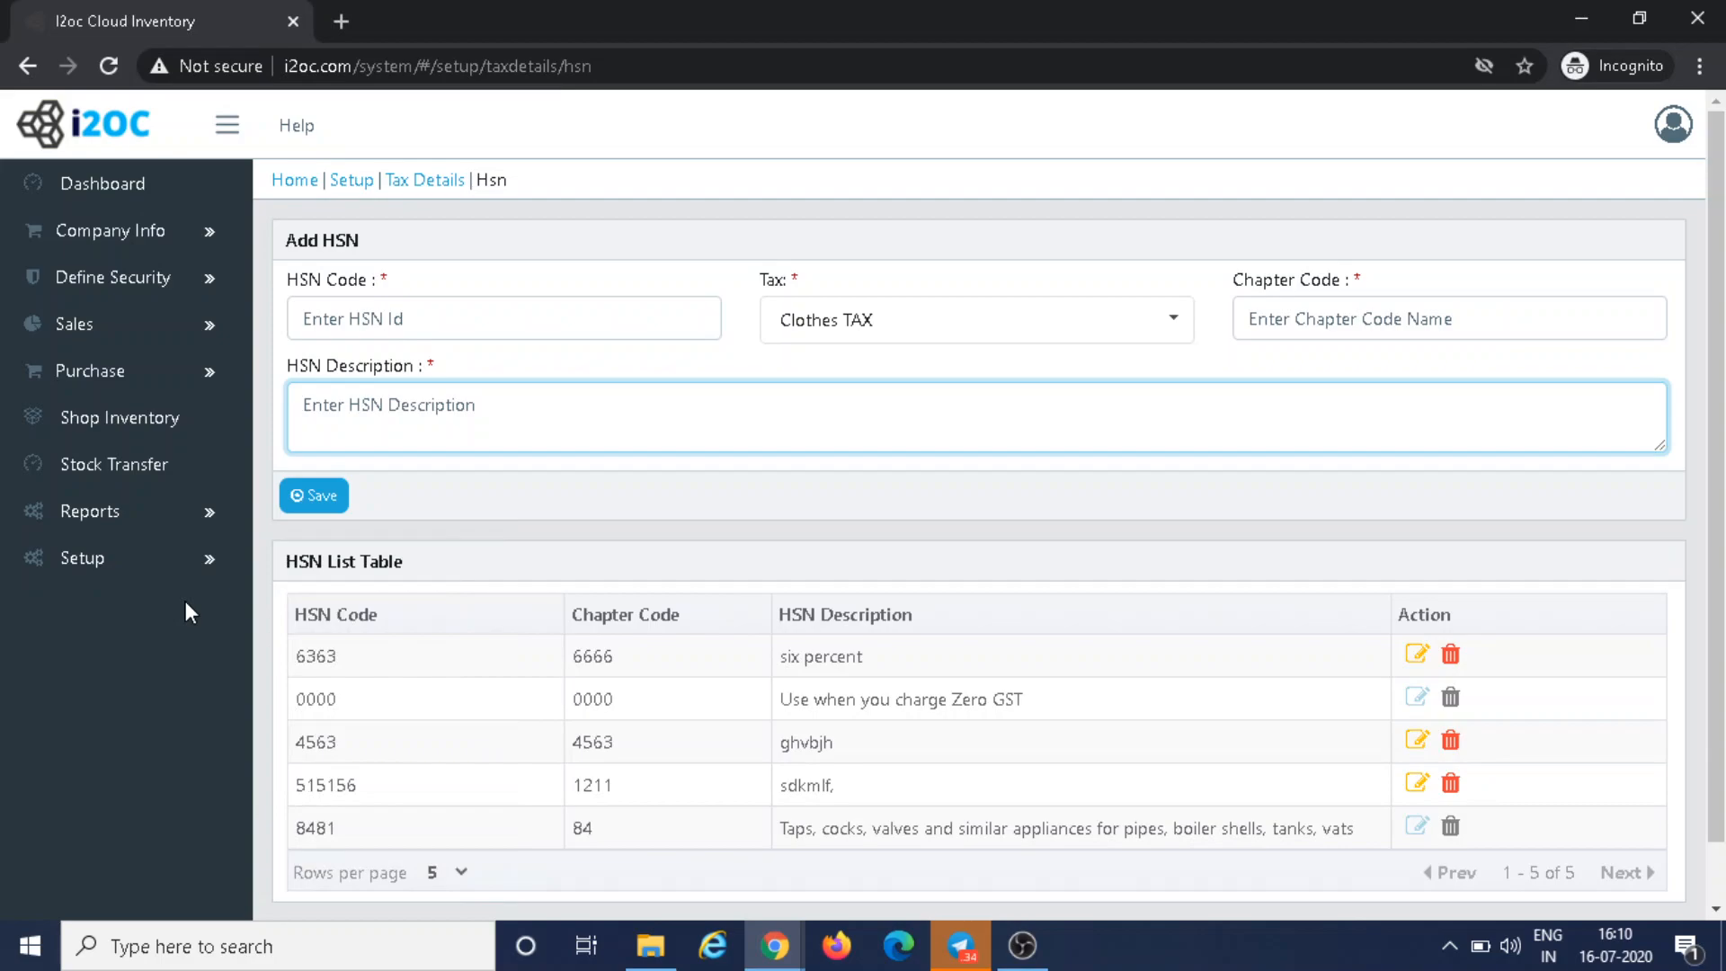
- Open the variant setup page, view the form for adding a variant and close it without saving
click(200, 563)
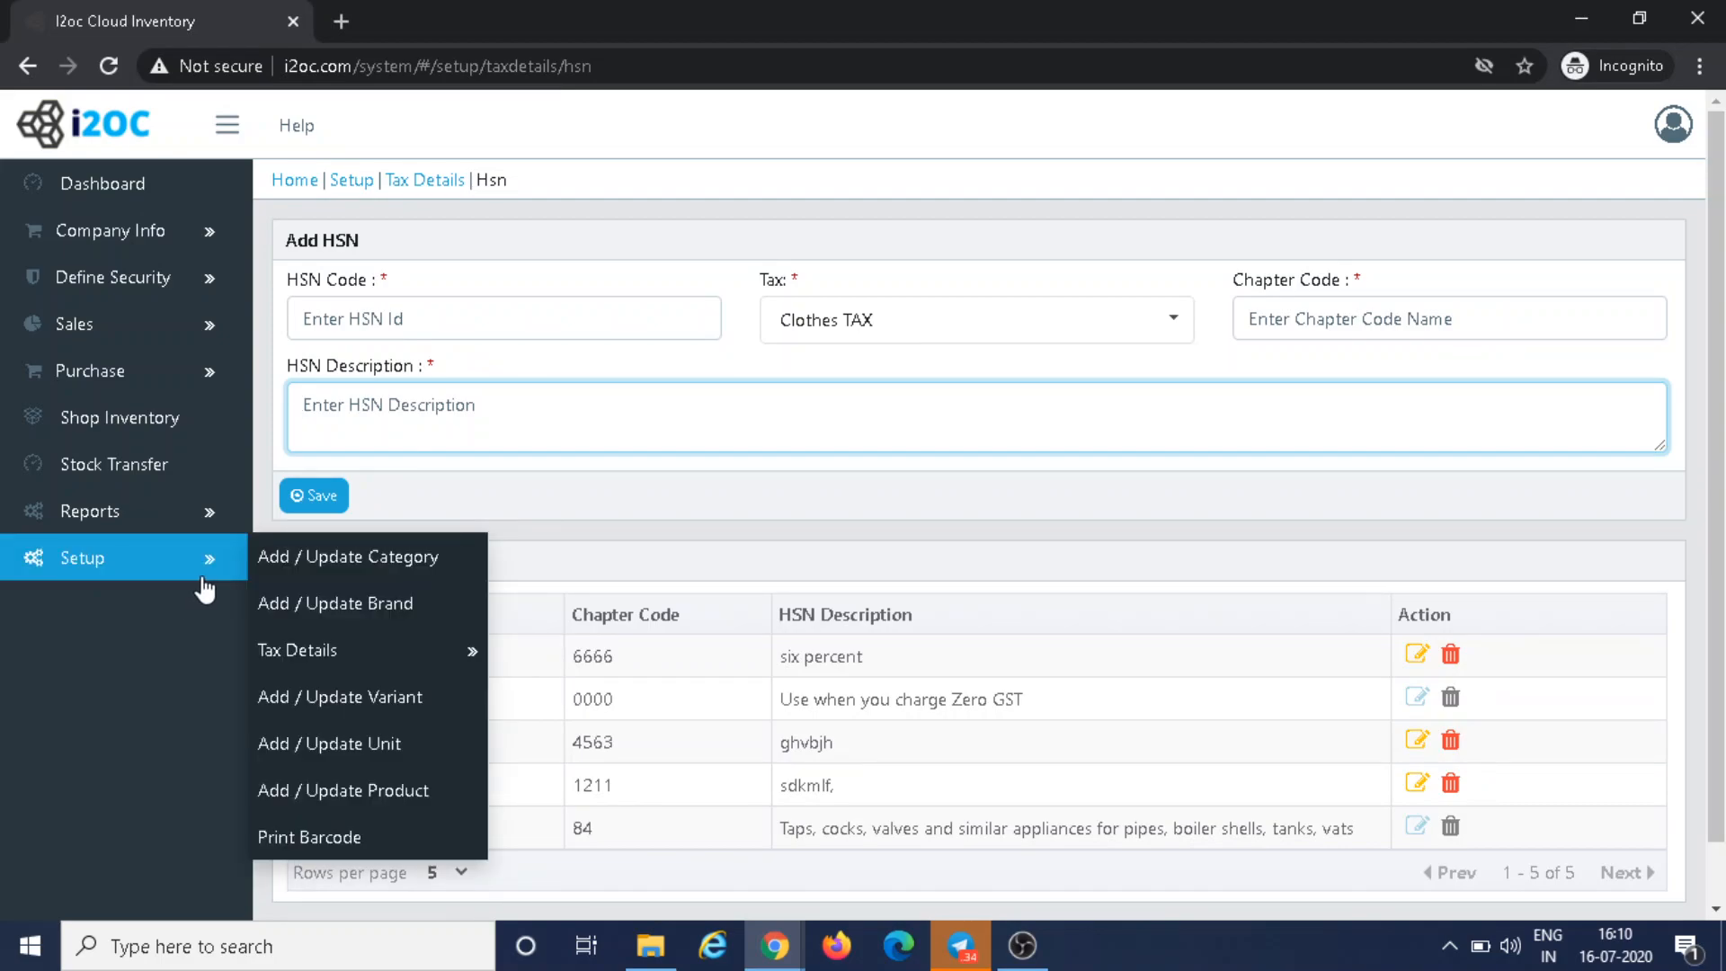
click(356, 663)
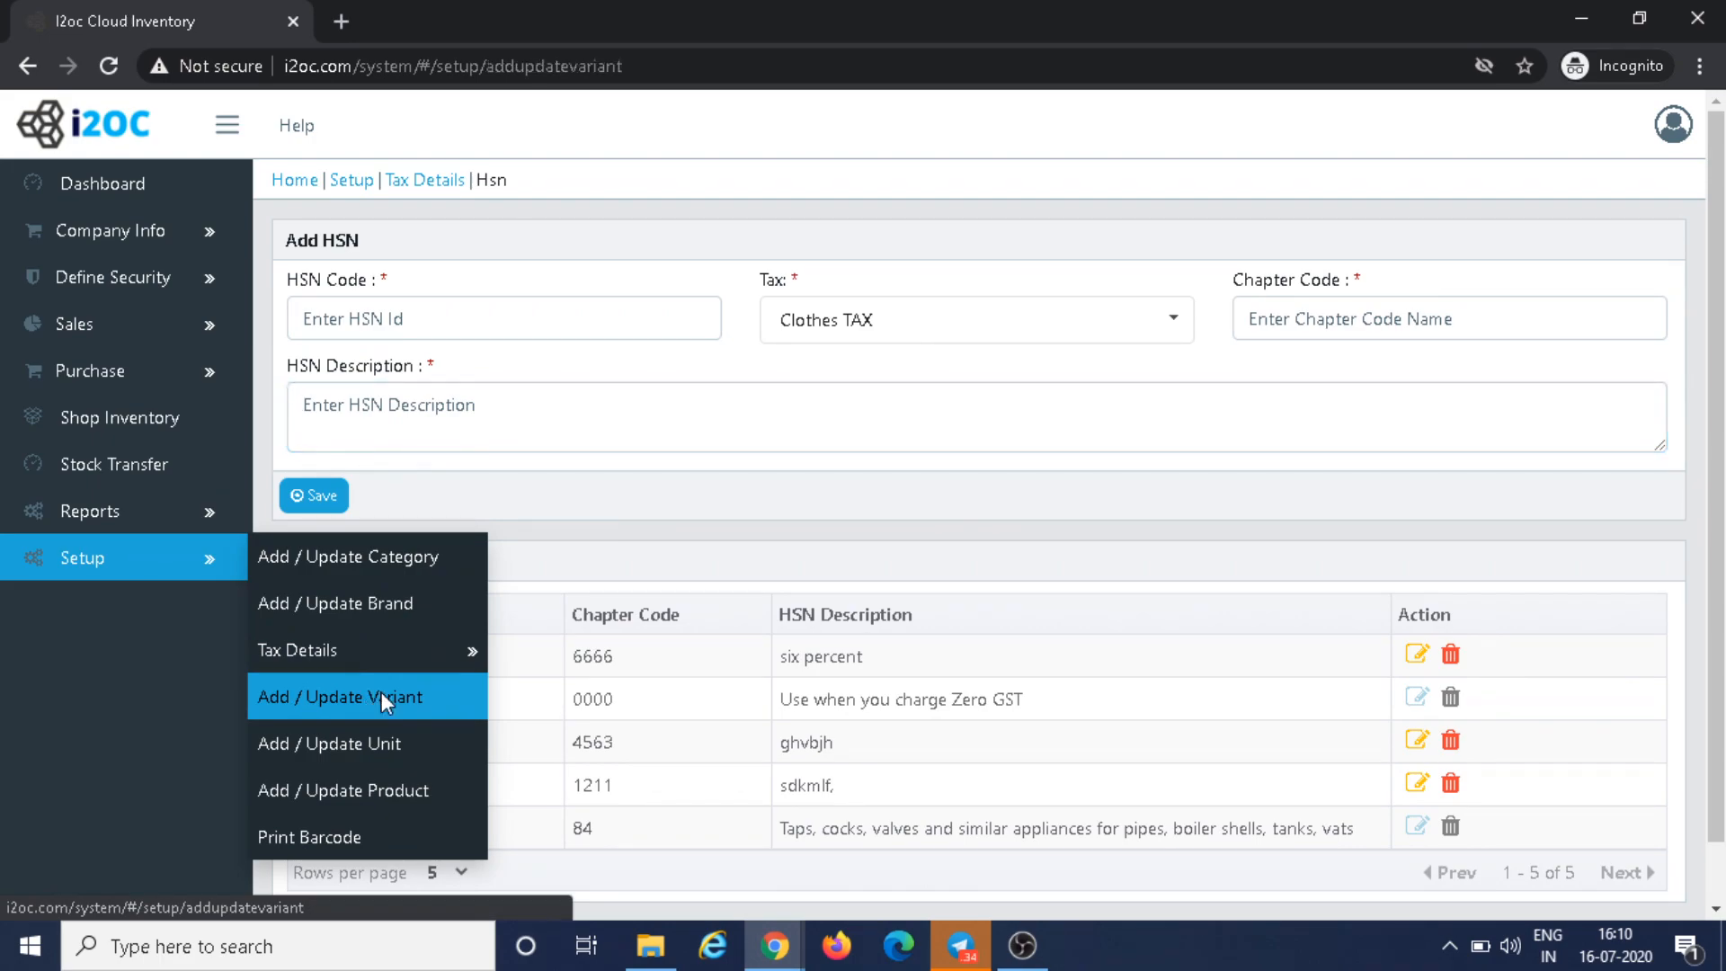
click(383, 697)
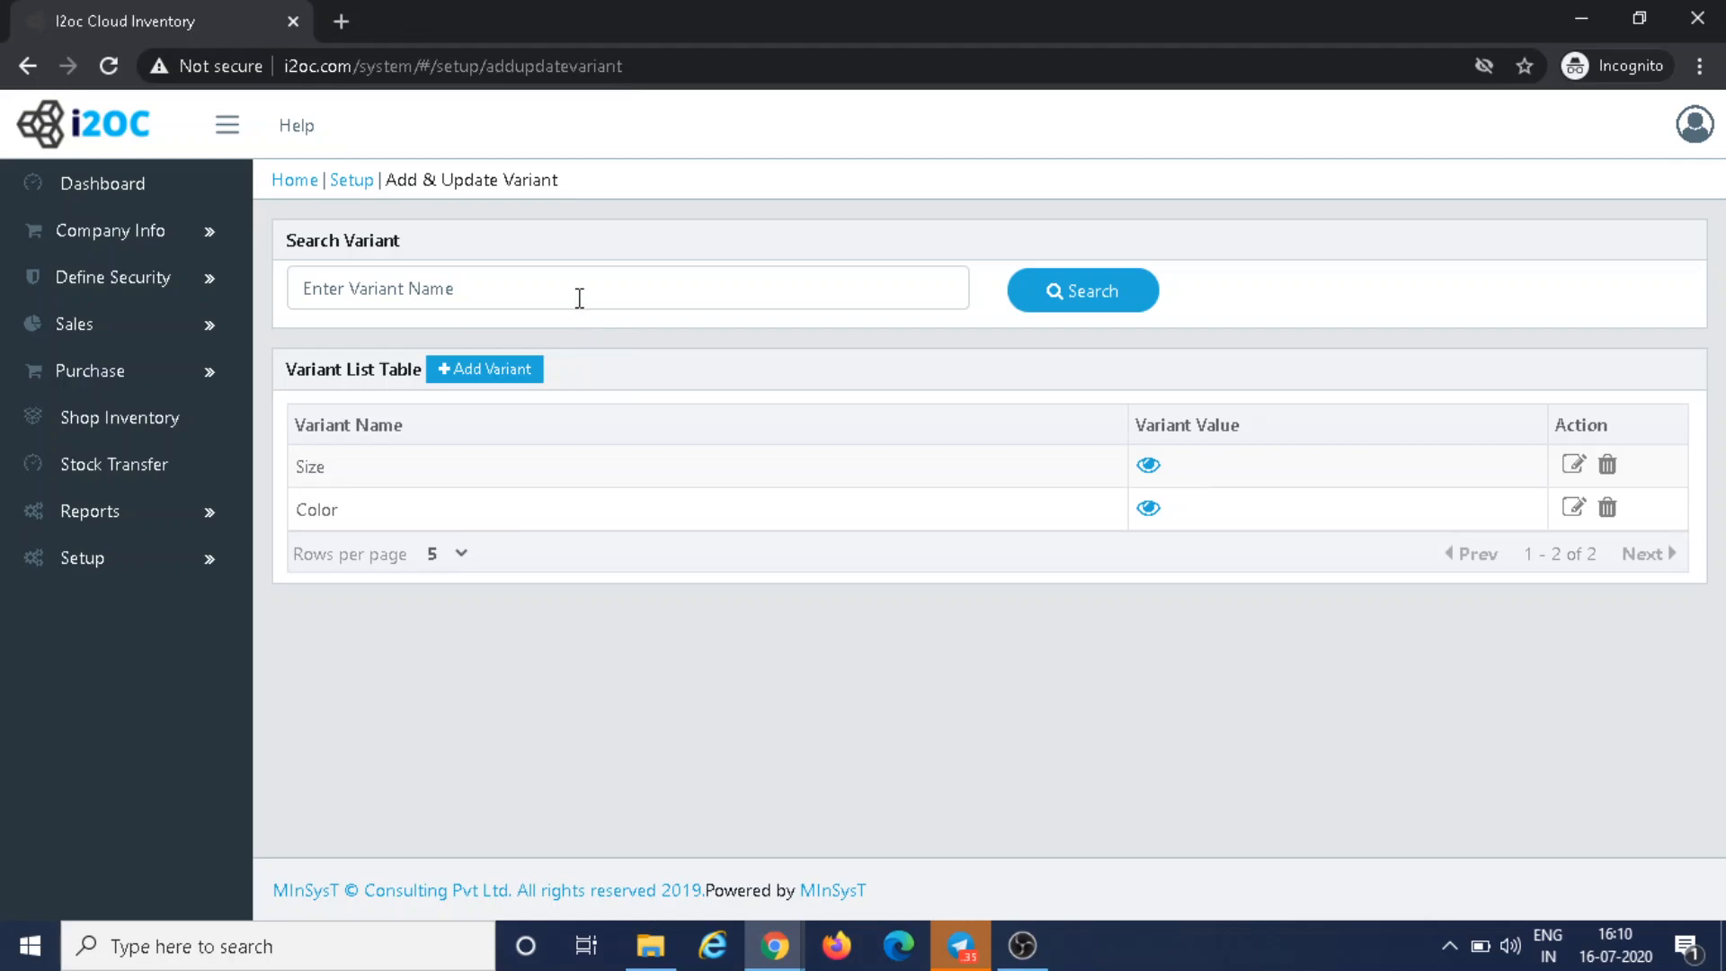
click(520, 369)
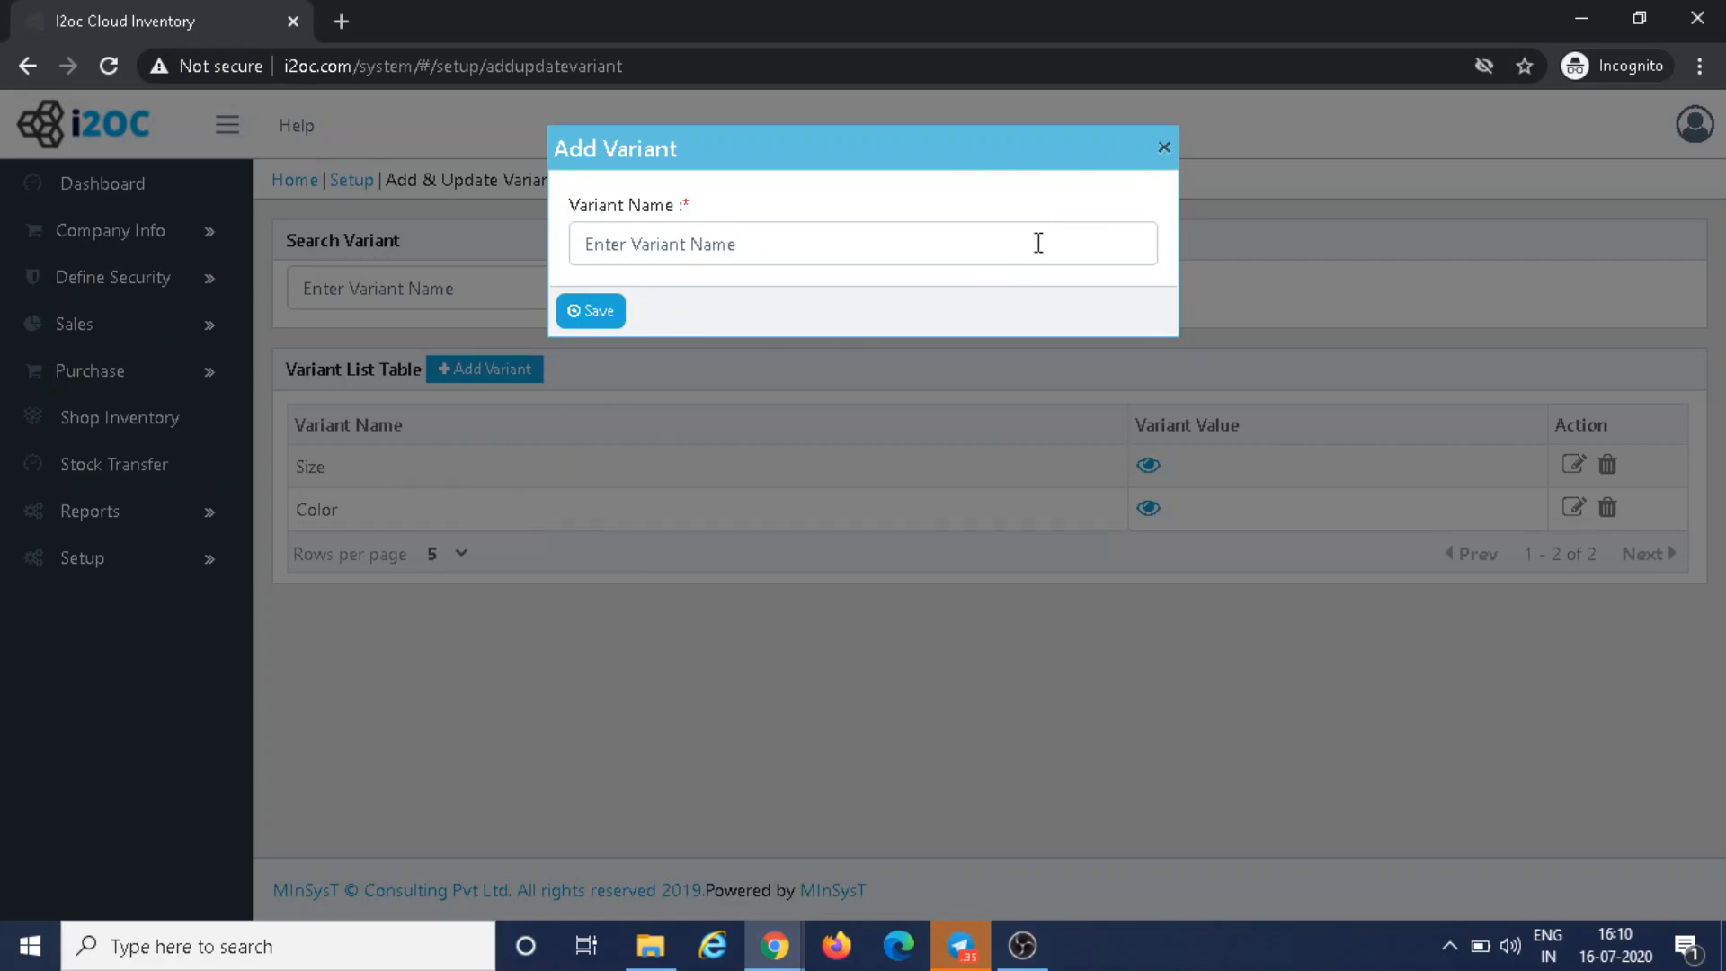
click(1163, 148)
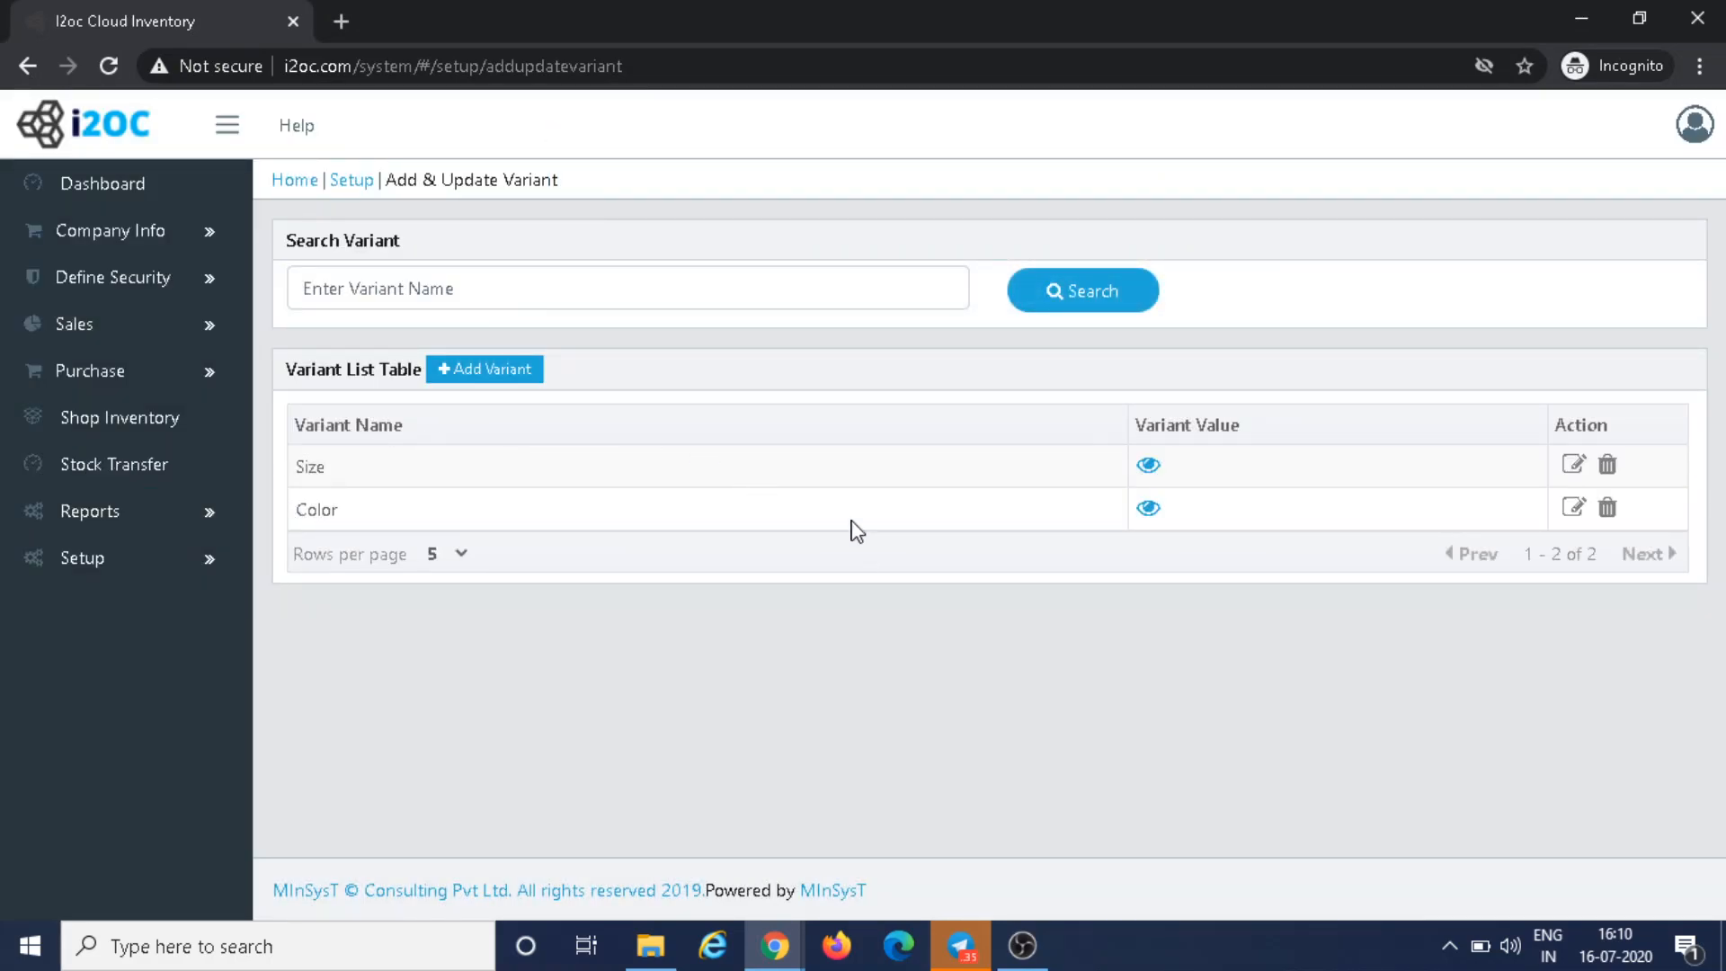
- Add the value M to the Size variant and close its value list
click(1150, 465)
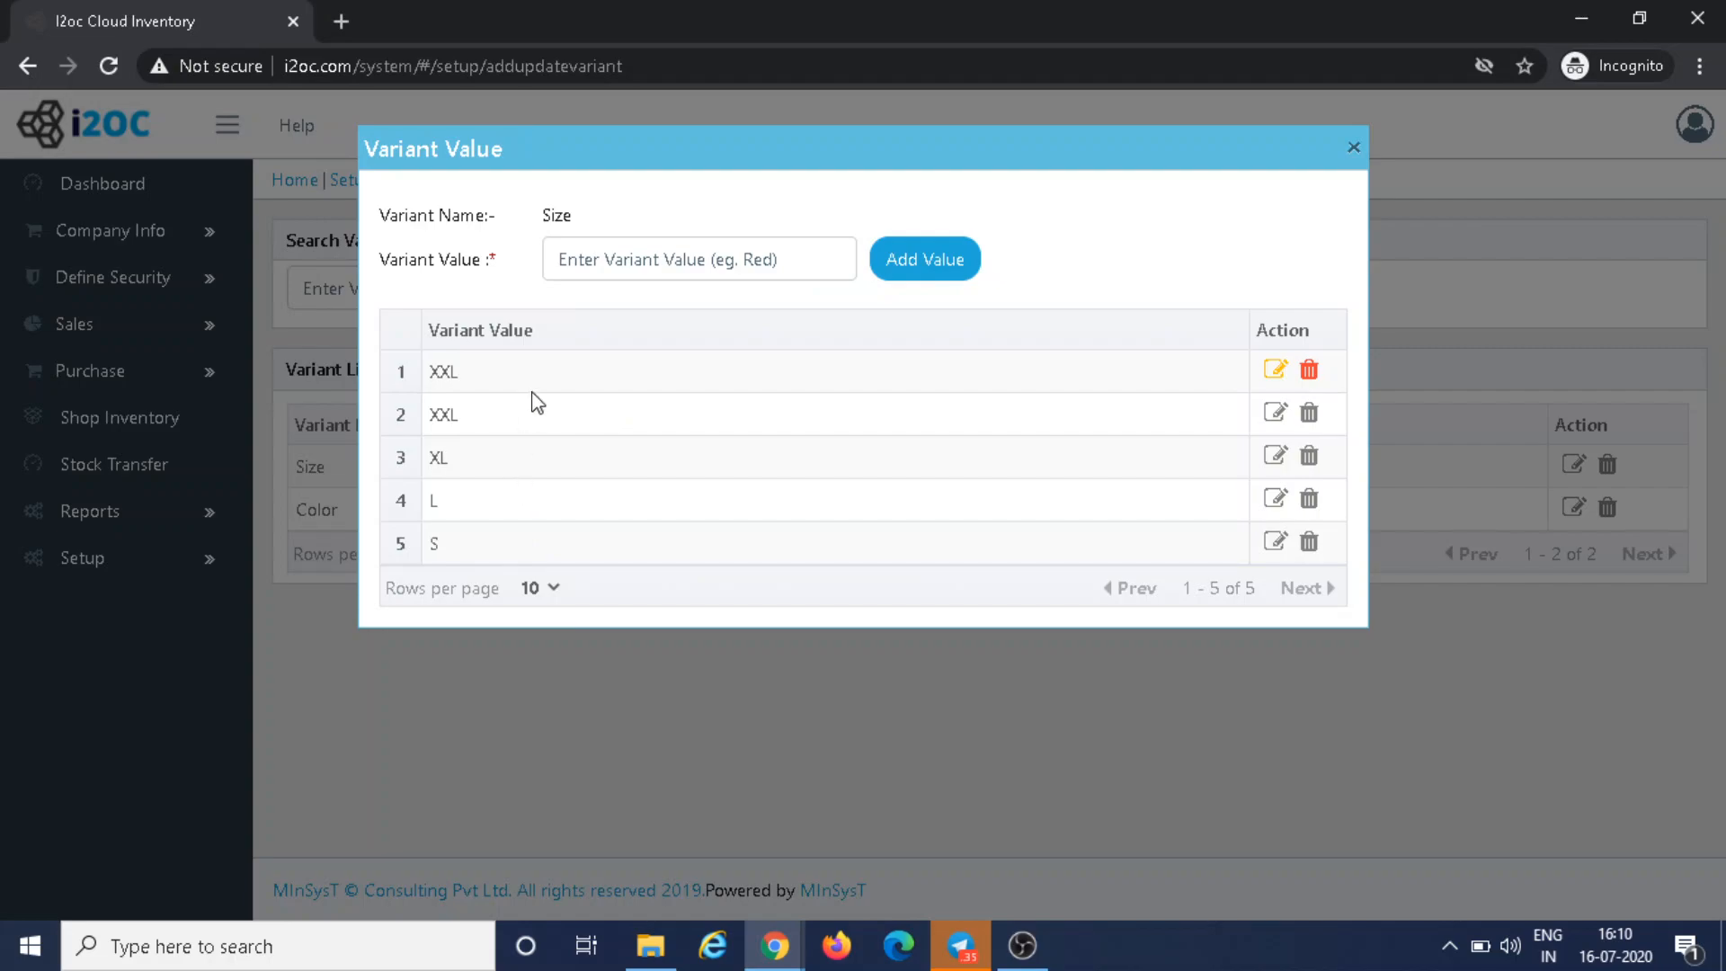
click(593, 265)
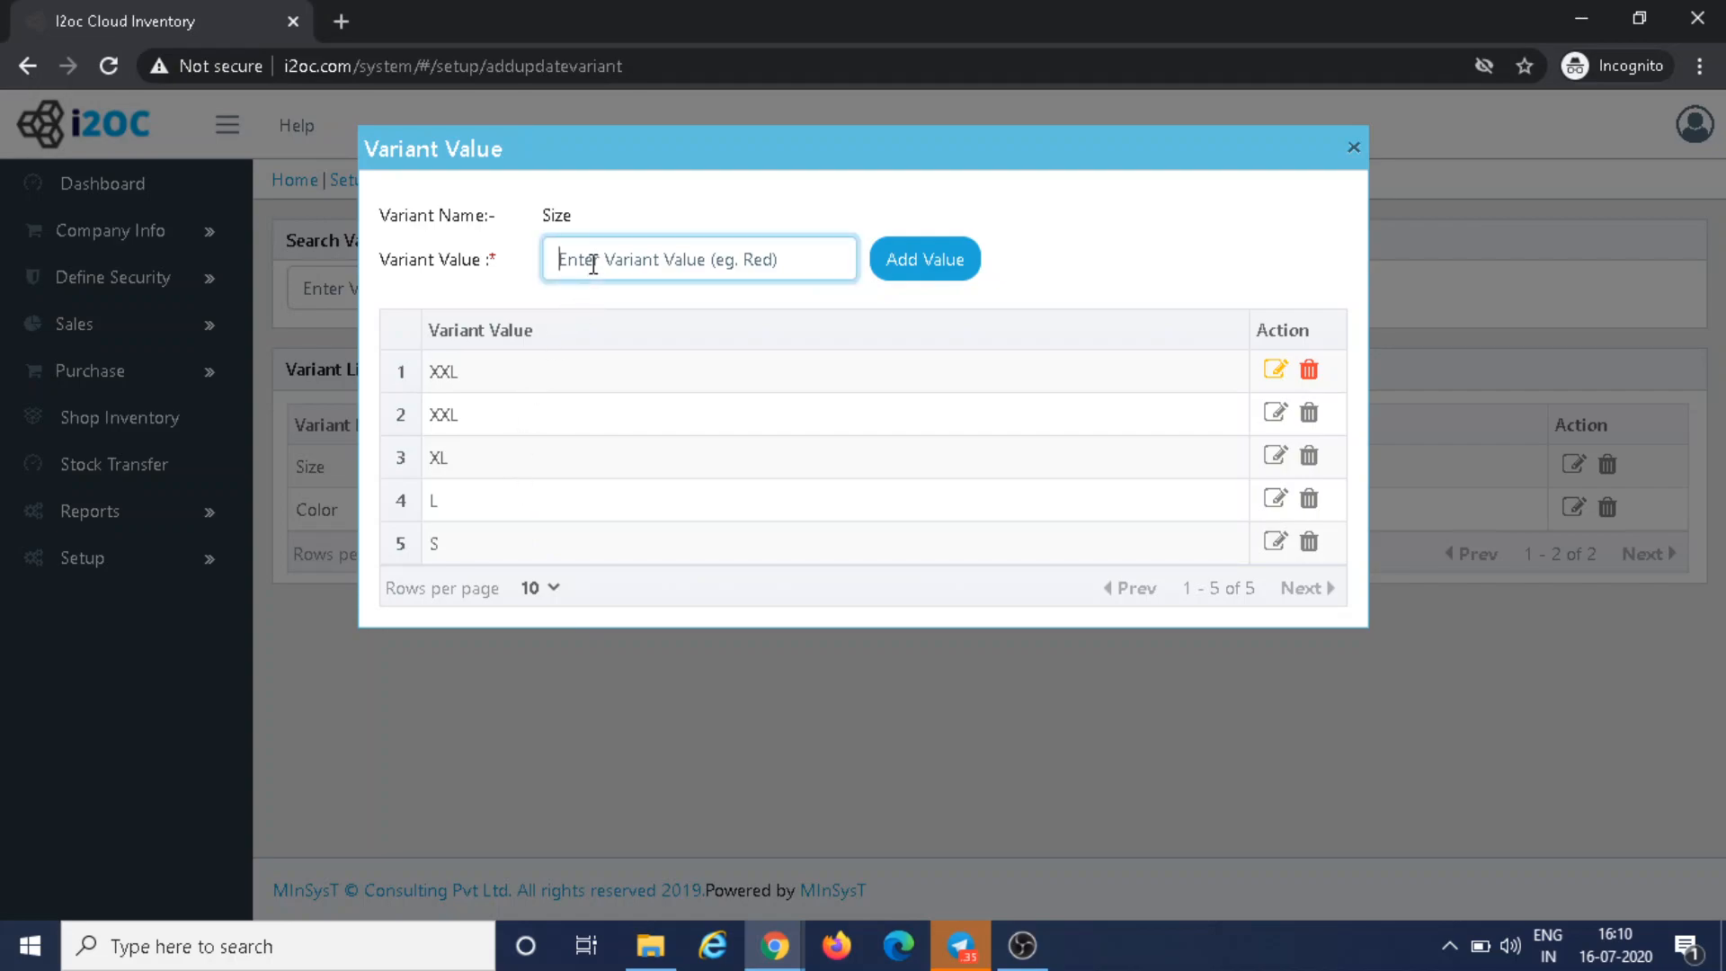
text(M)
click(935, 263)
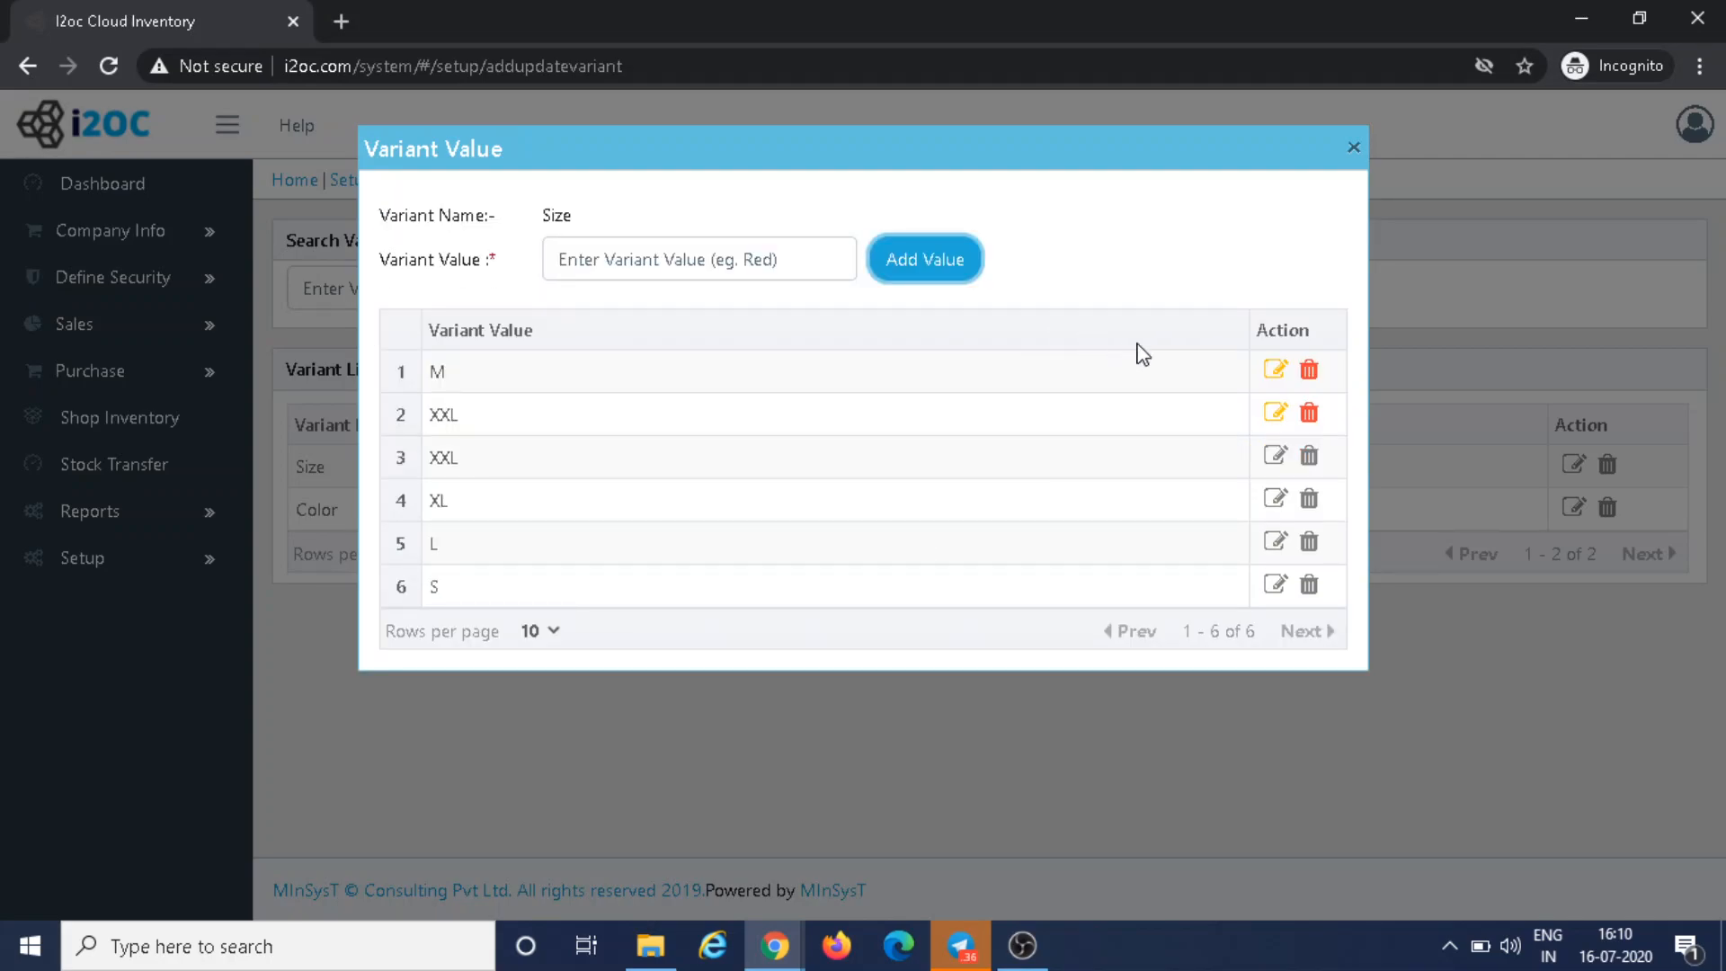
click(1353, 146)
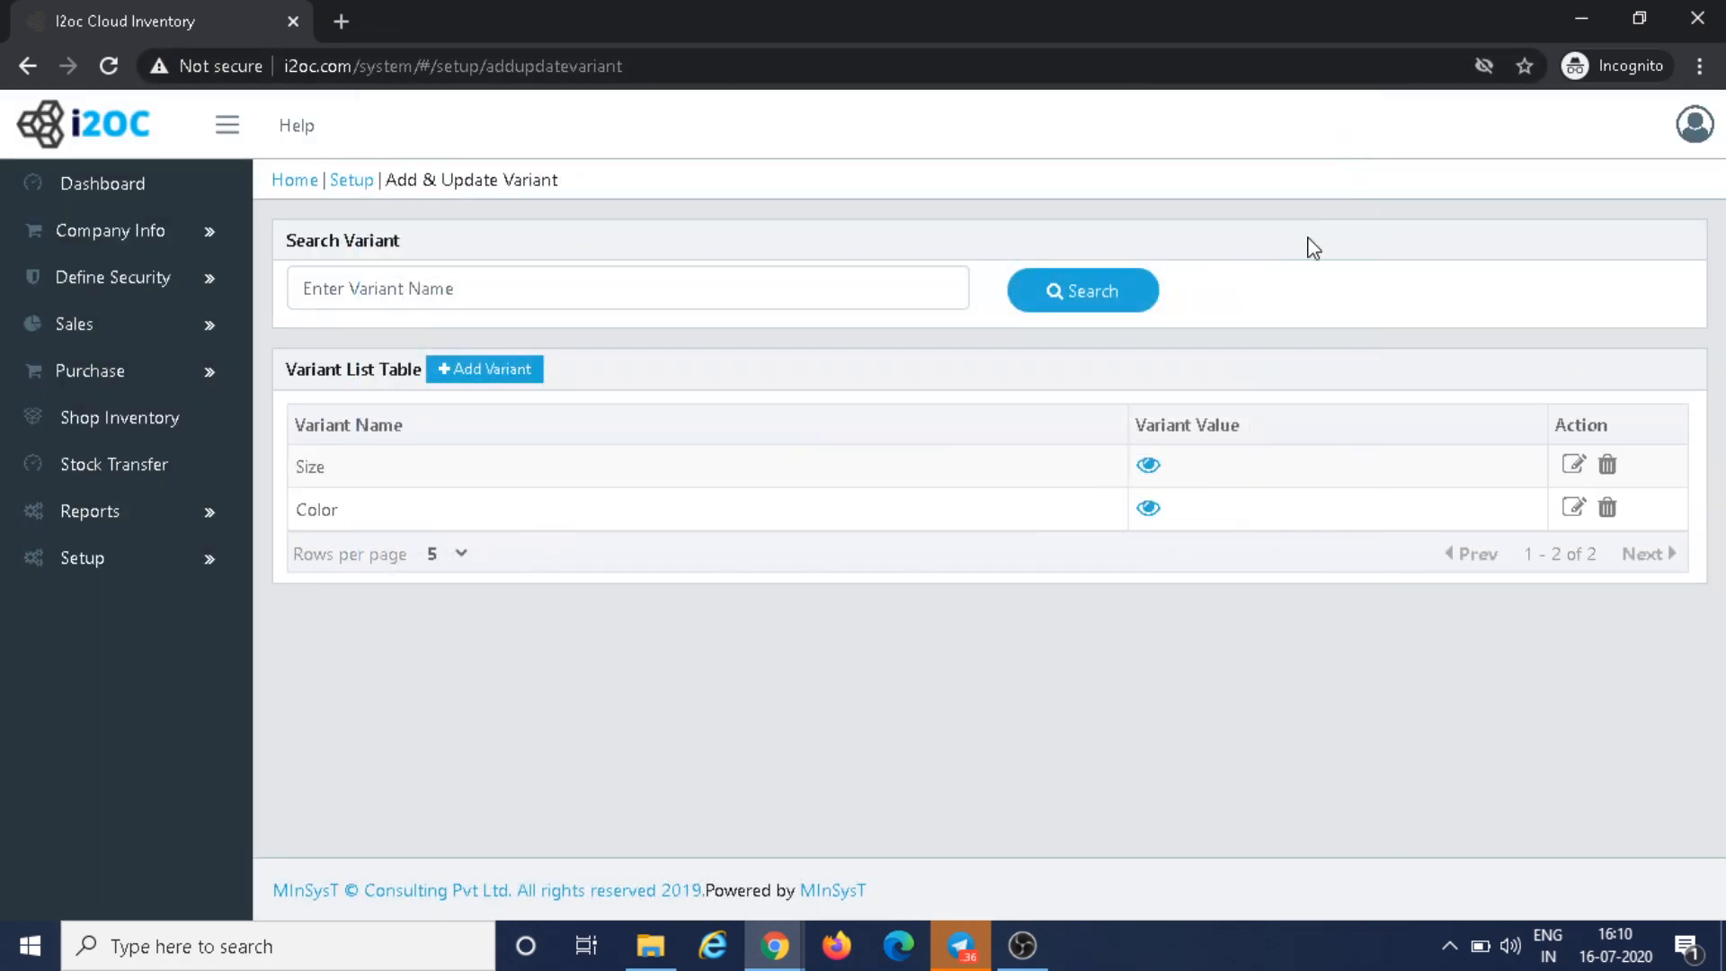
- Add the value White to the Color variant and close its value list
click(1149, 510)
click(811, 262)
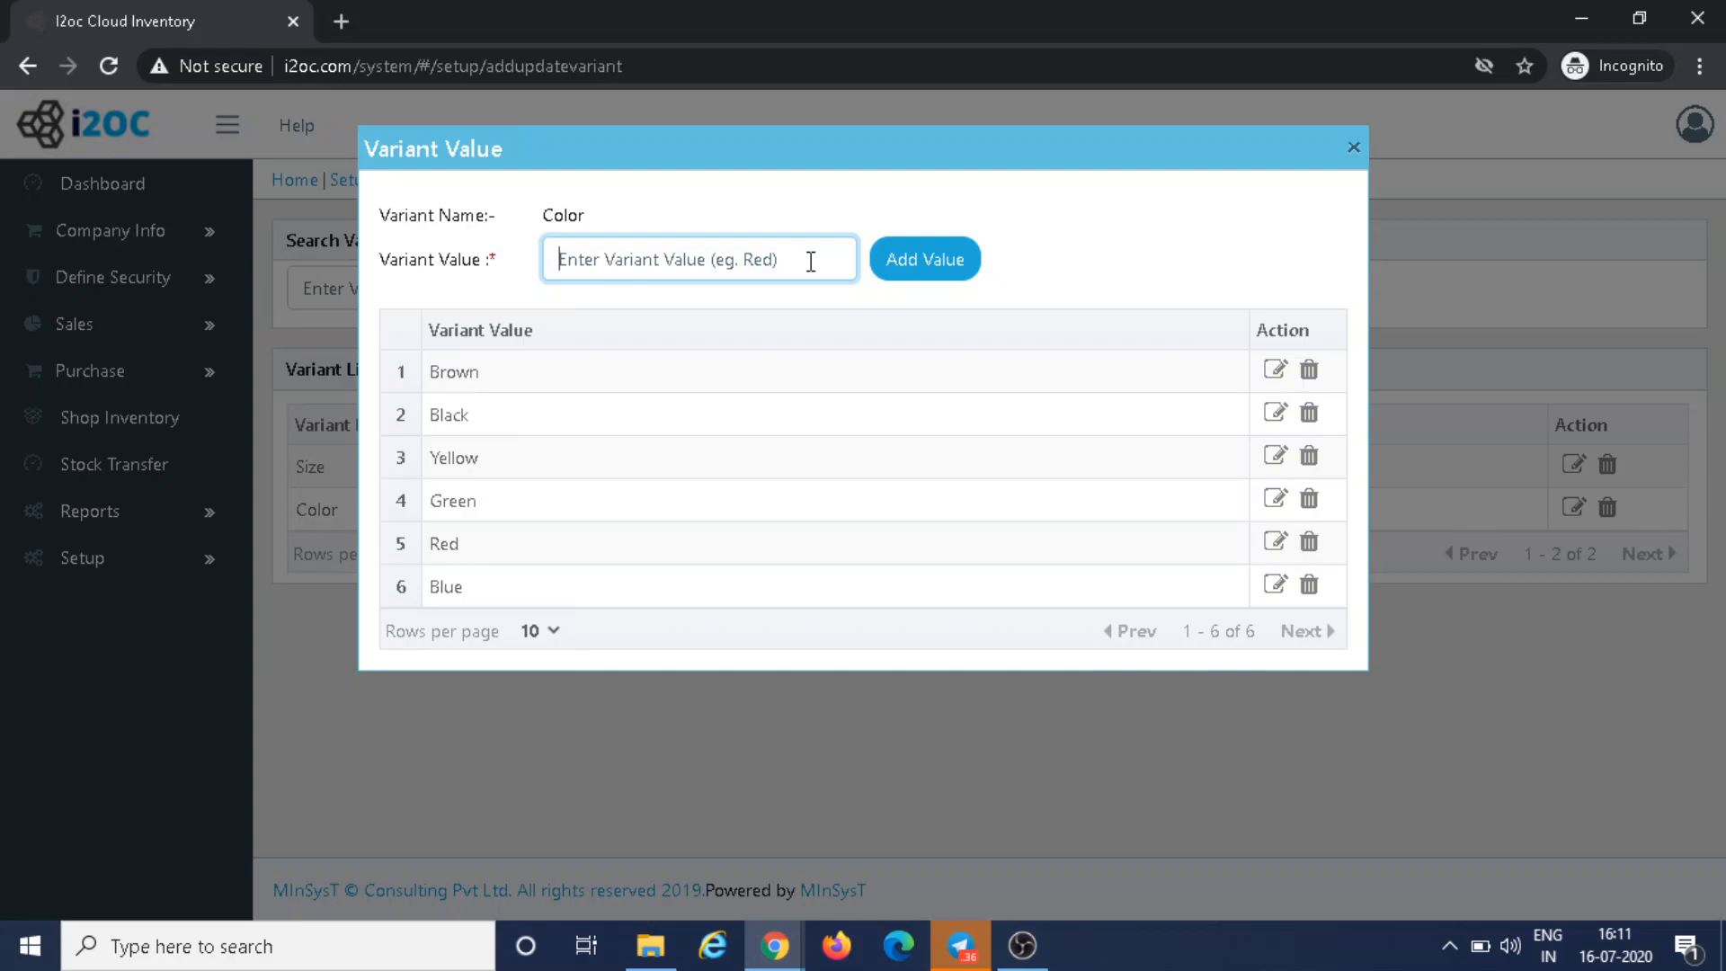
text(Whit)
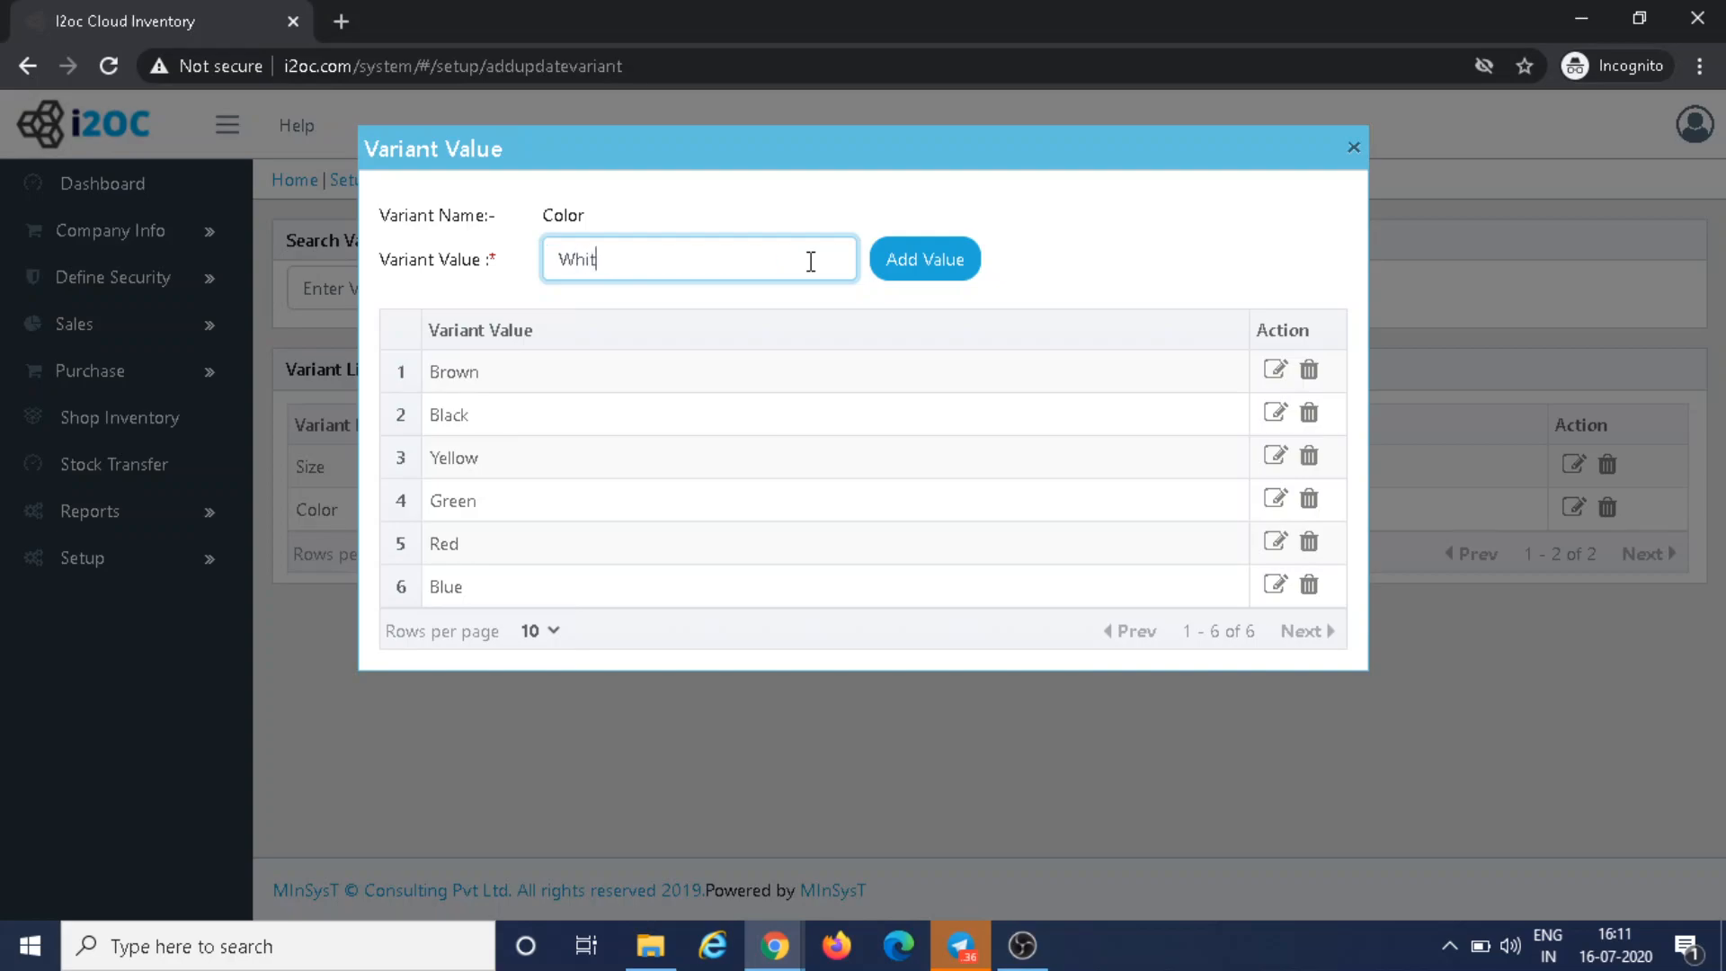
text(e)
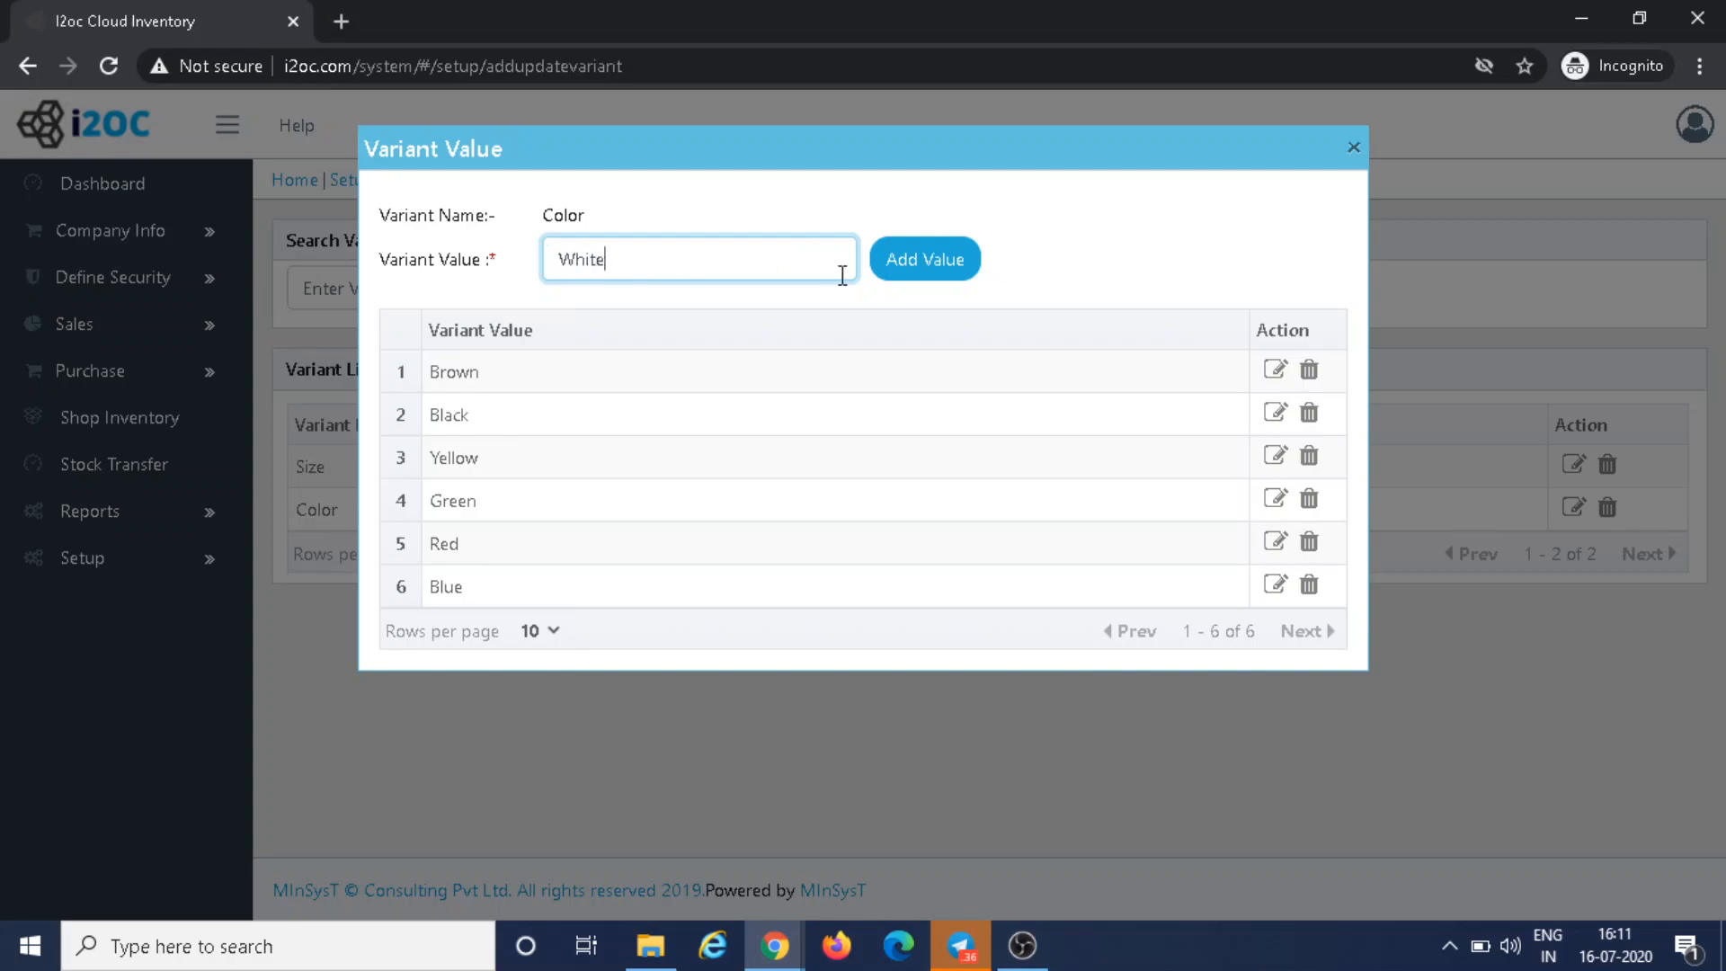
click(944, 289)
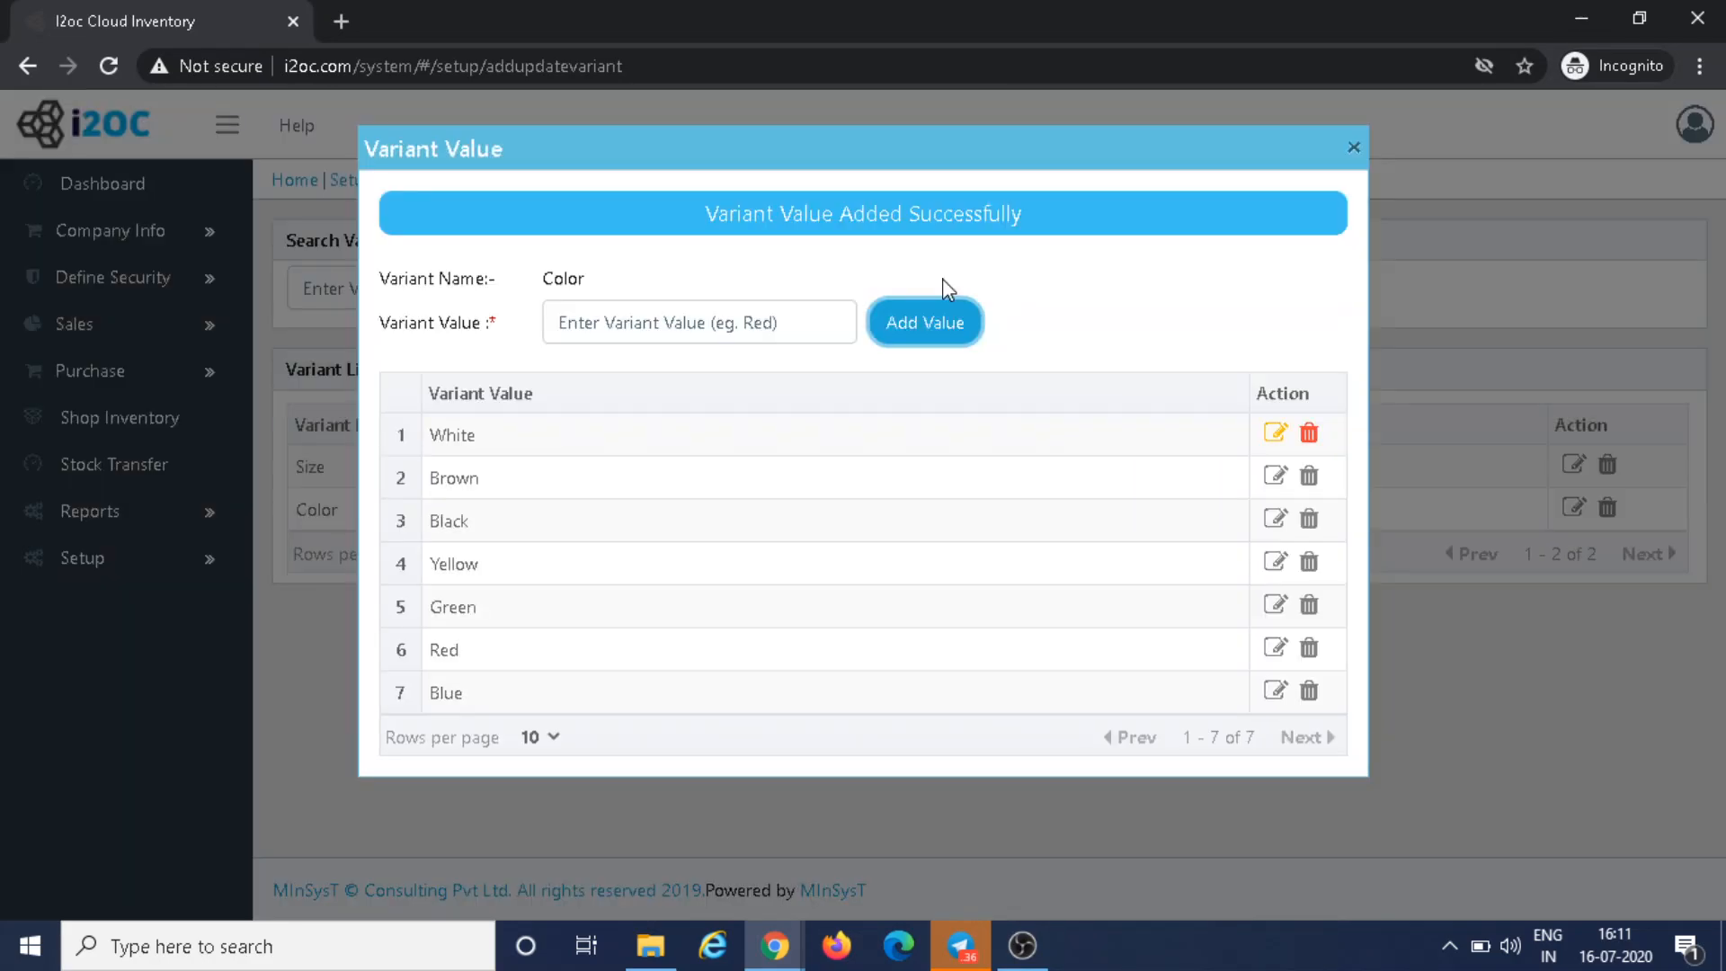
click(1354, 148)
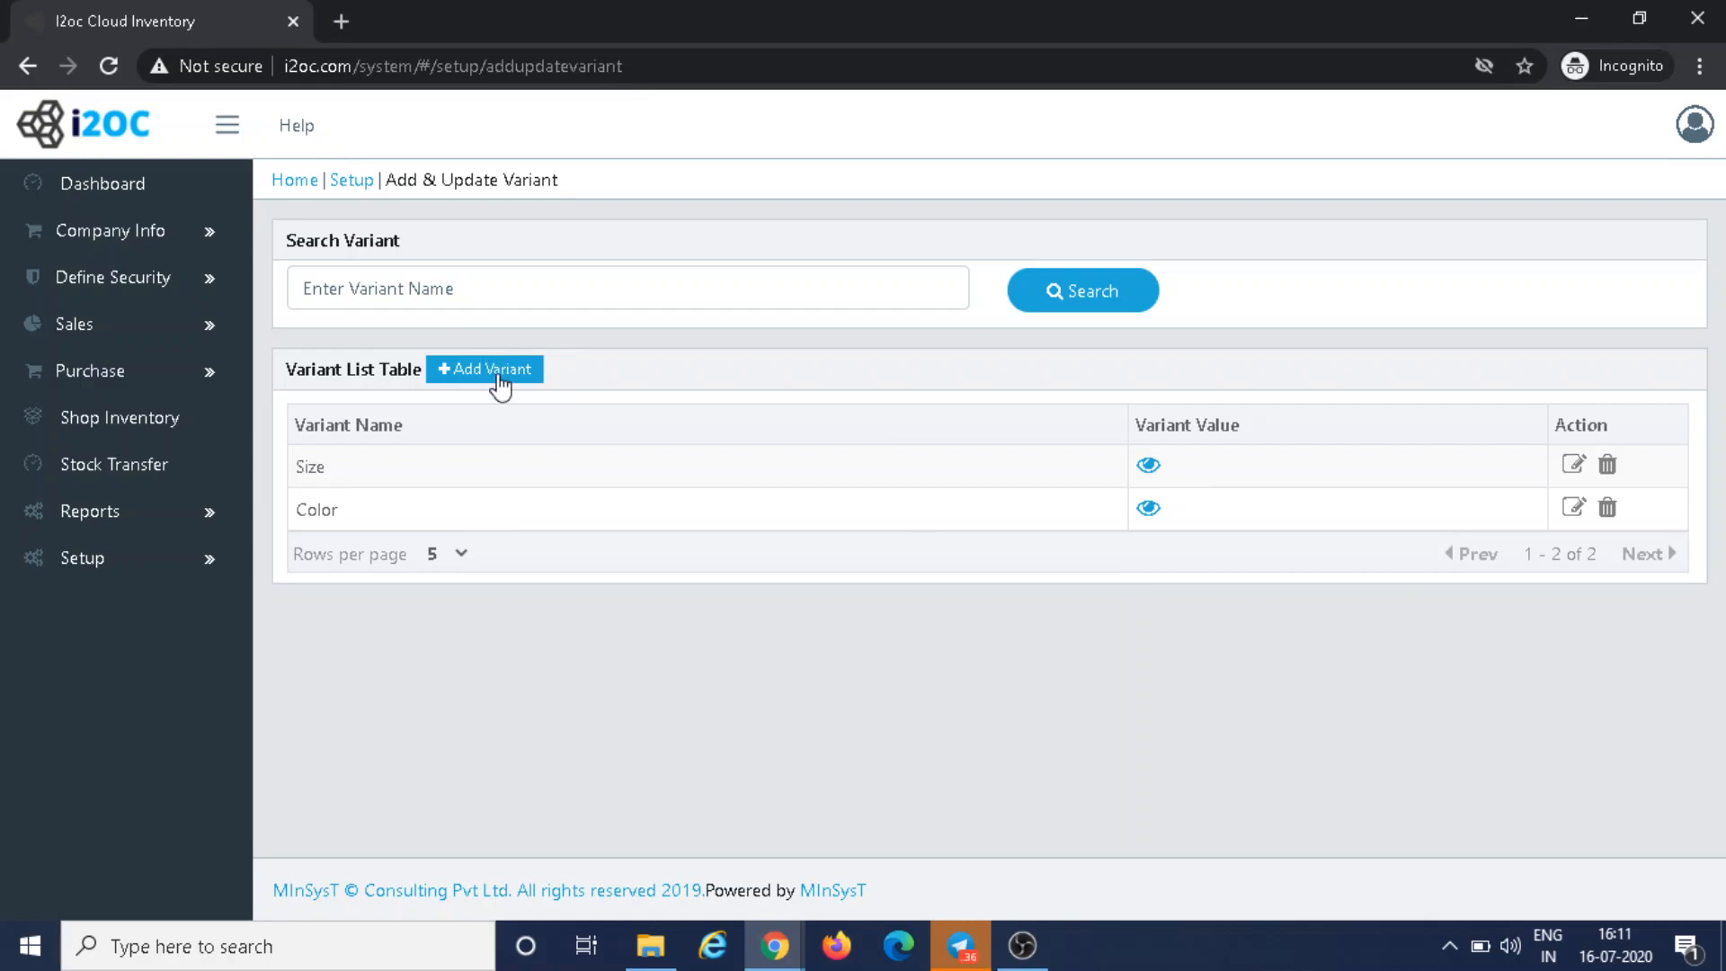
- Open the unit setup page and add a unit named Litre with the description "for any type of liquid"
mouse_move(211, 576)
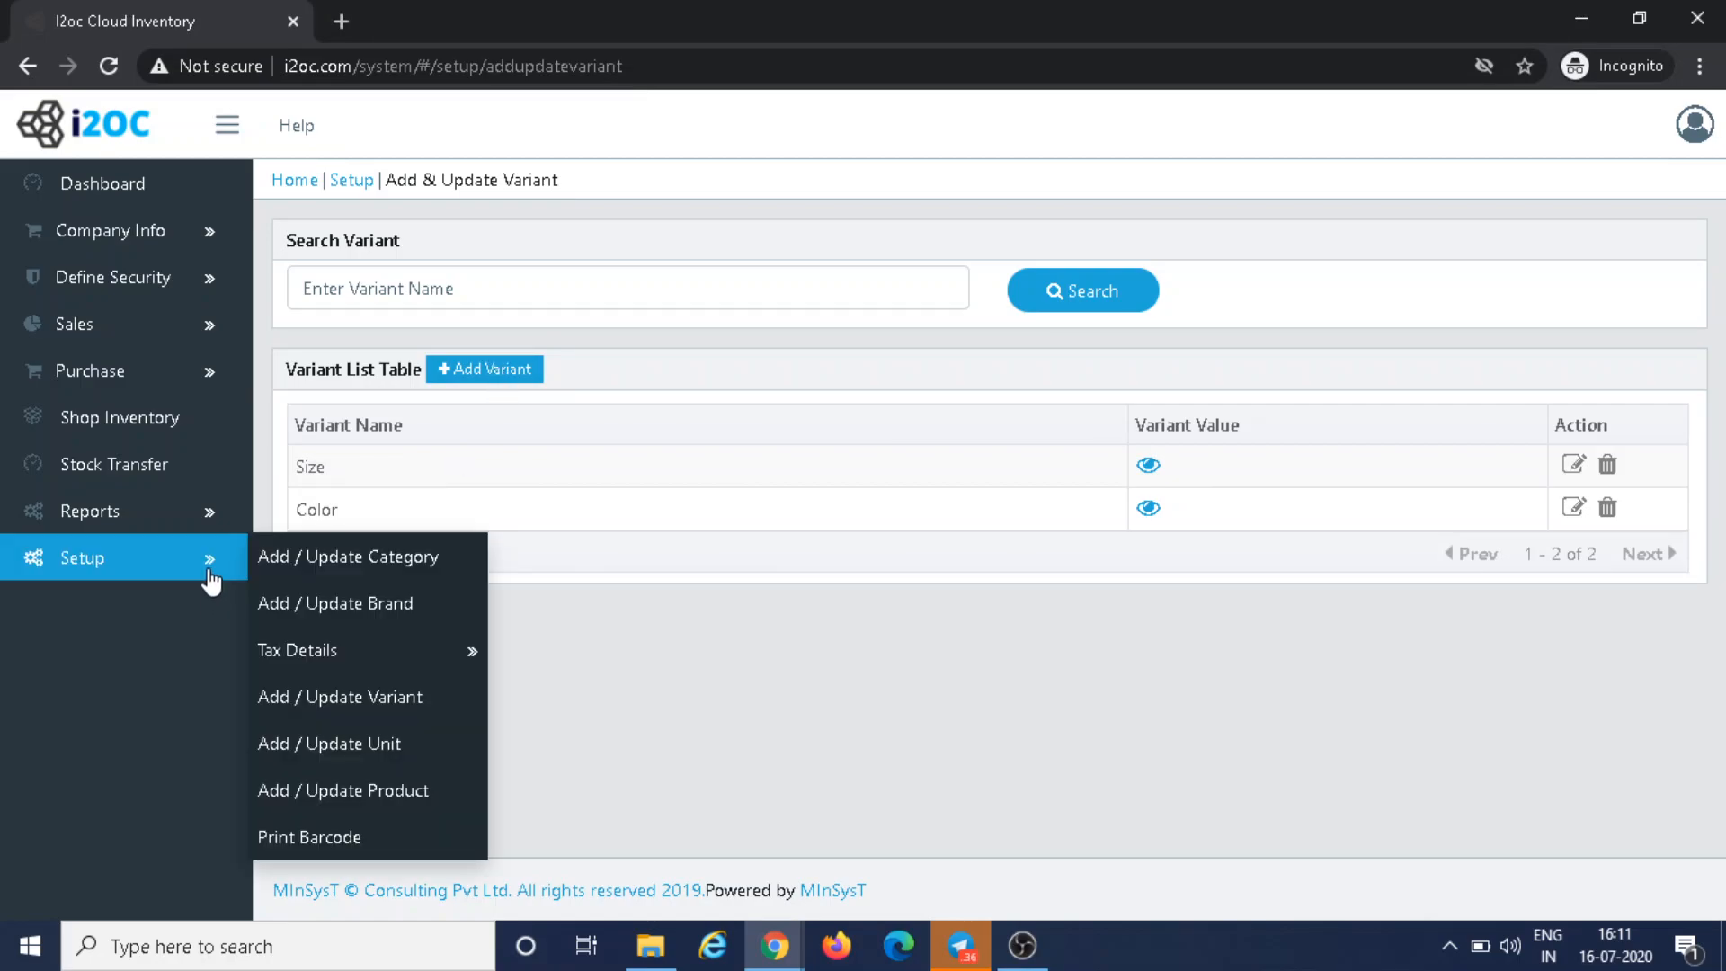
click(359, 744)
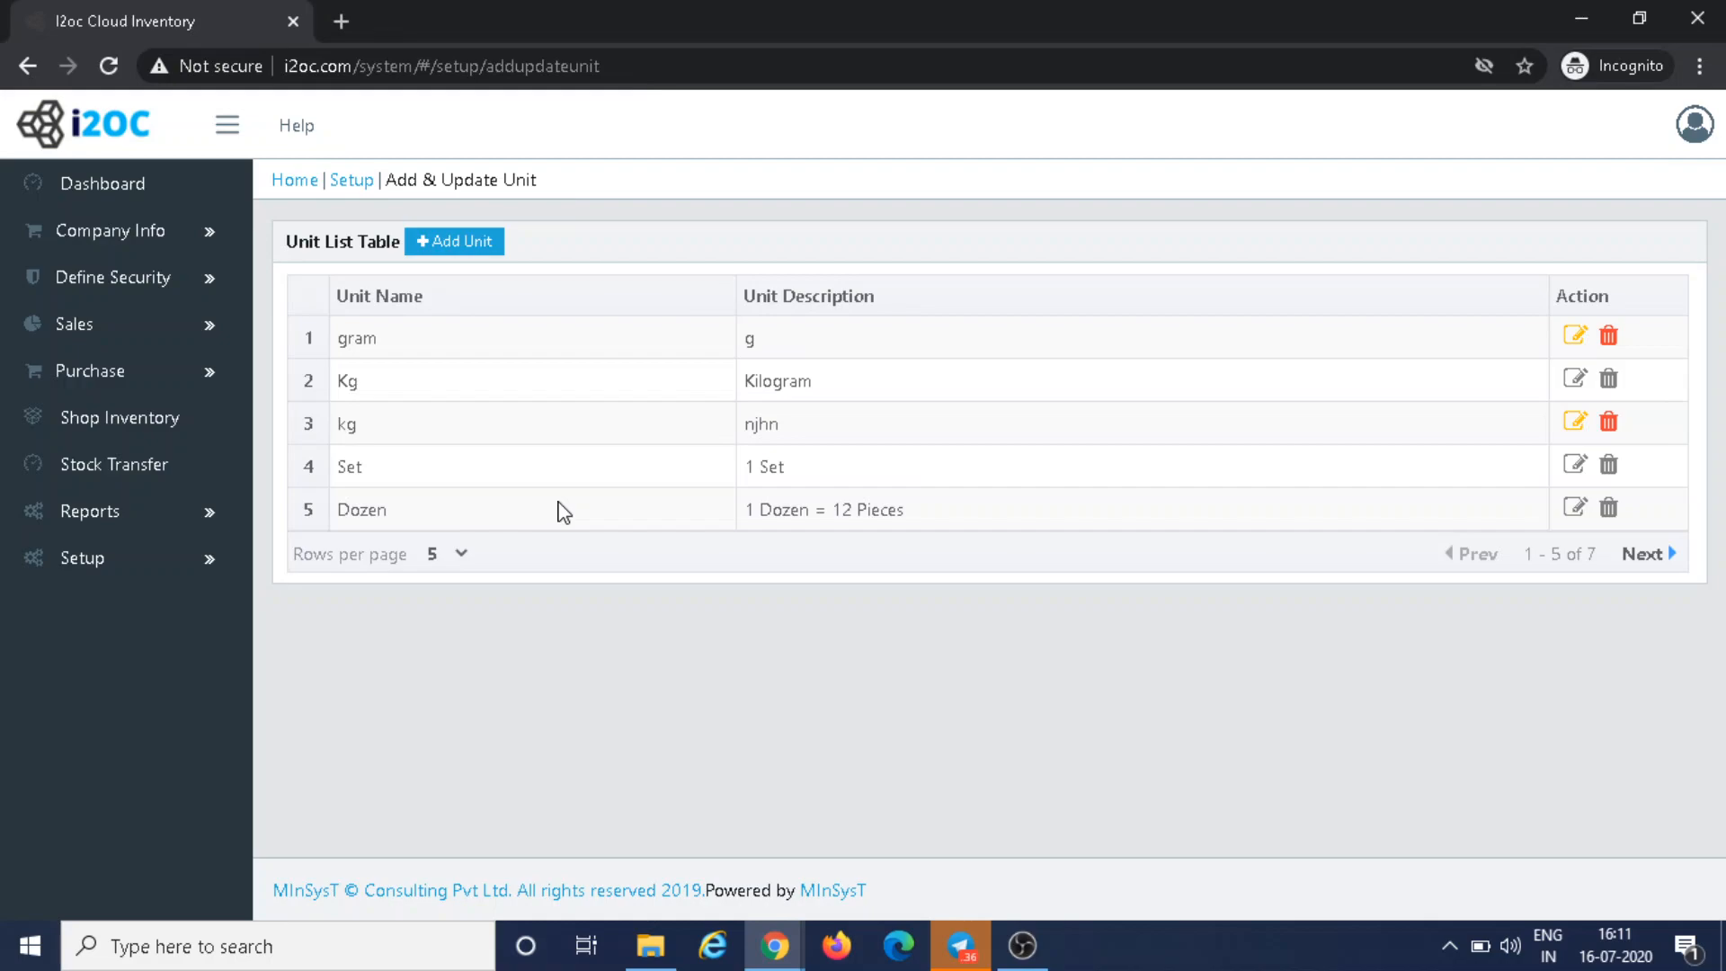
click(467, 250)
click(599, 244)
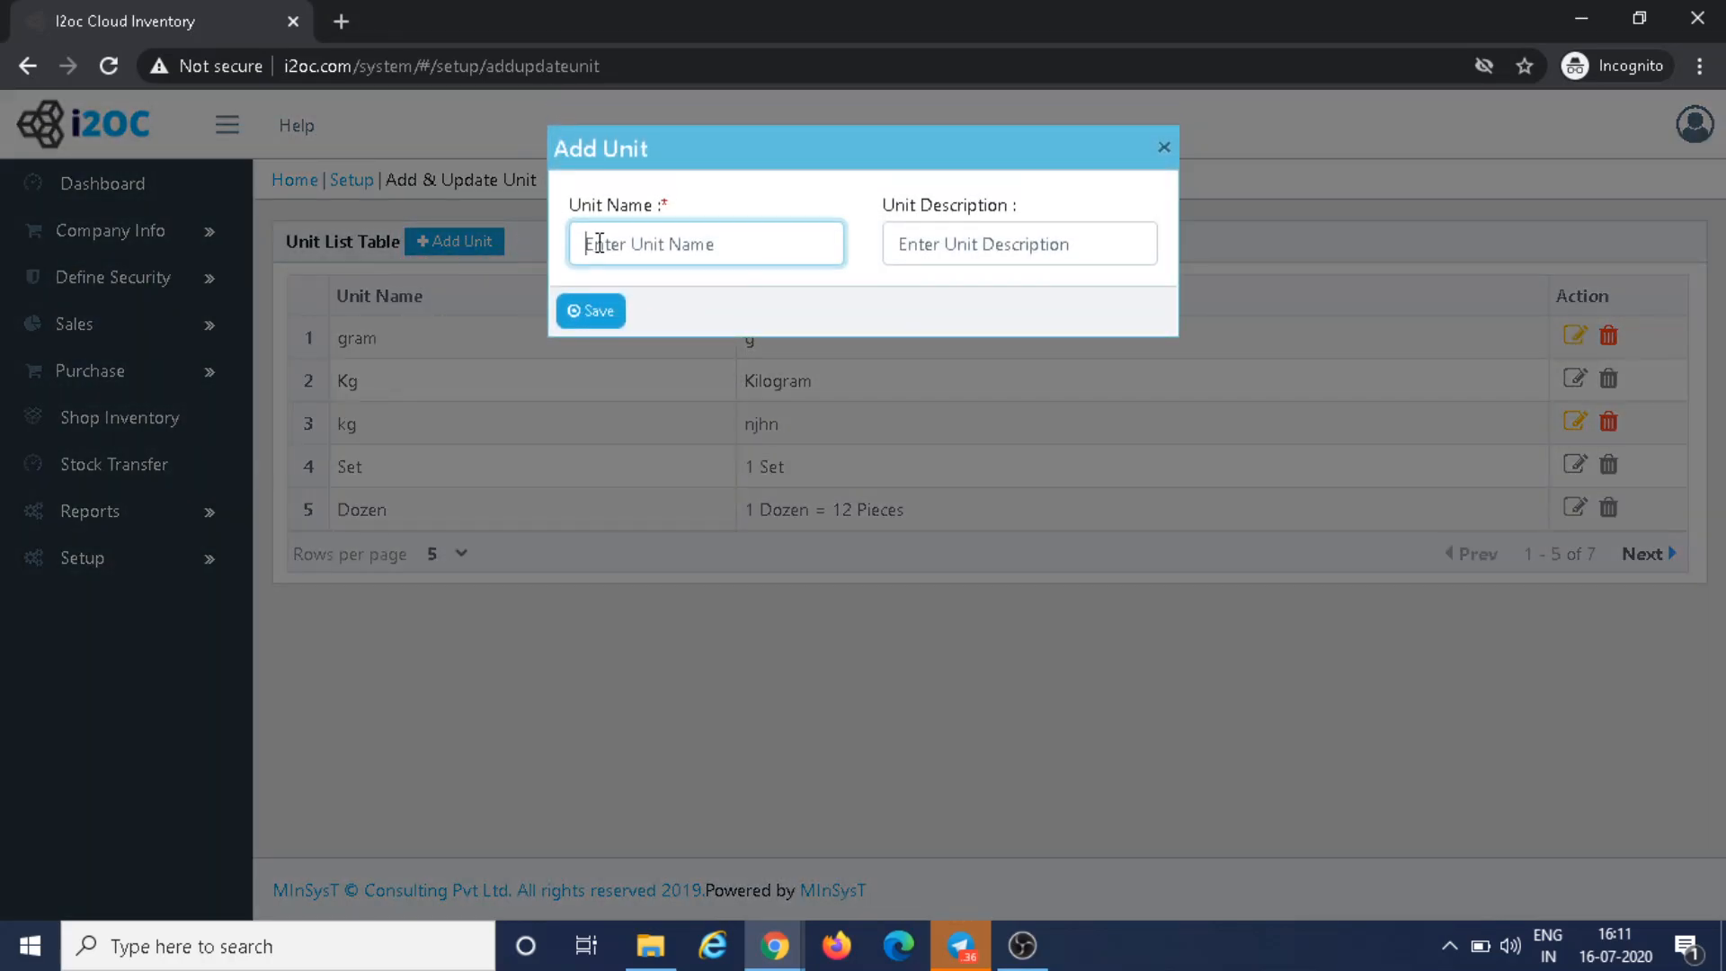
text(Litre)
key(Tab)
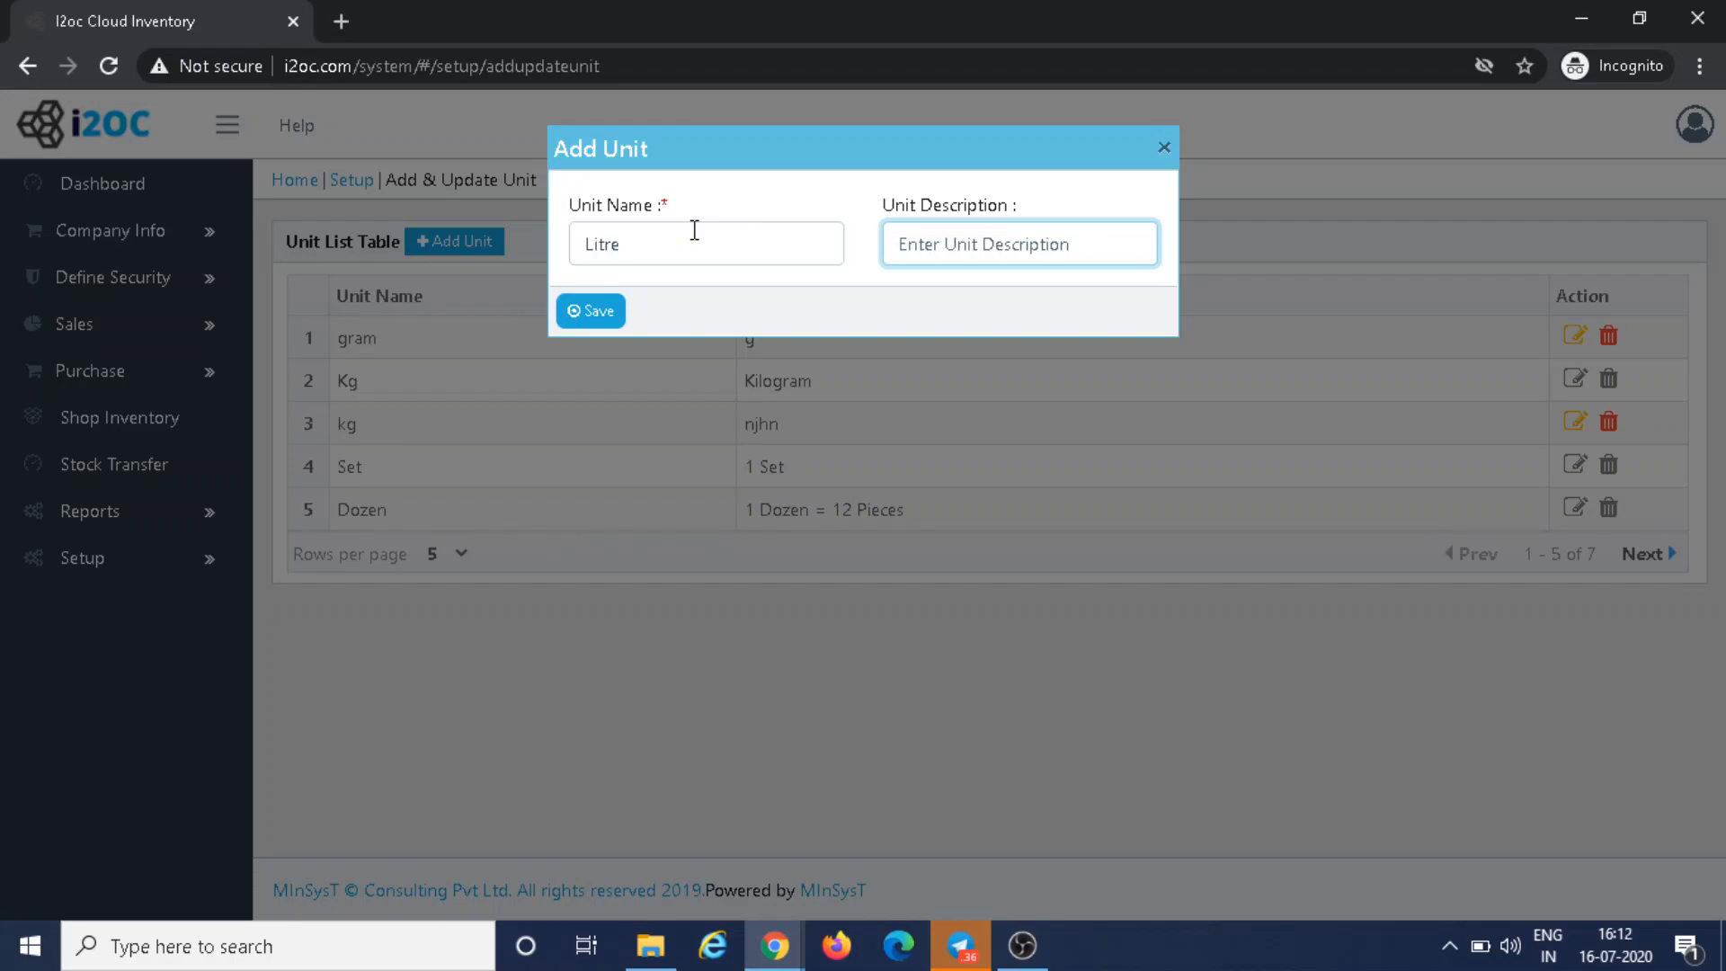
text(for any ty)
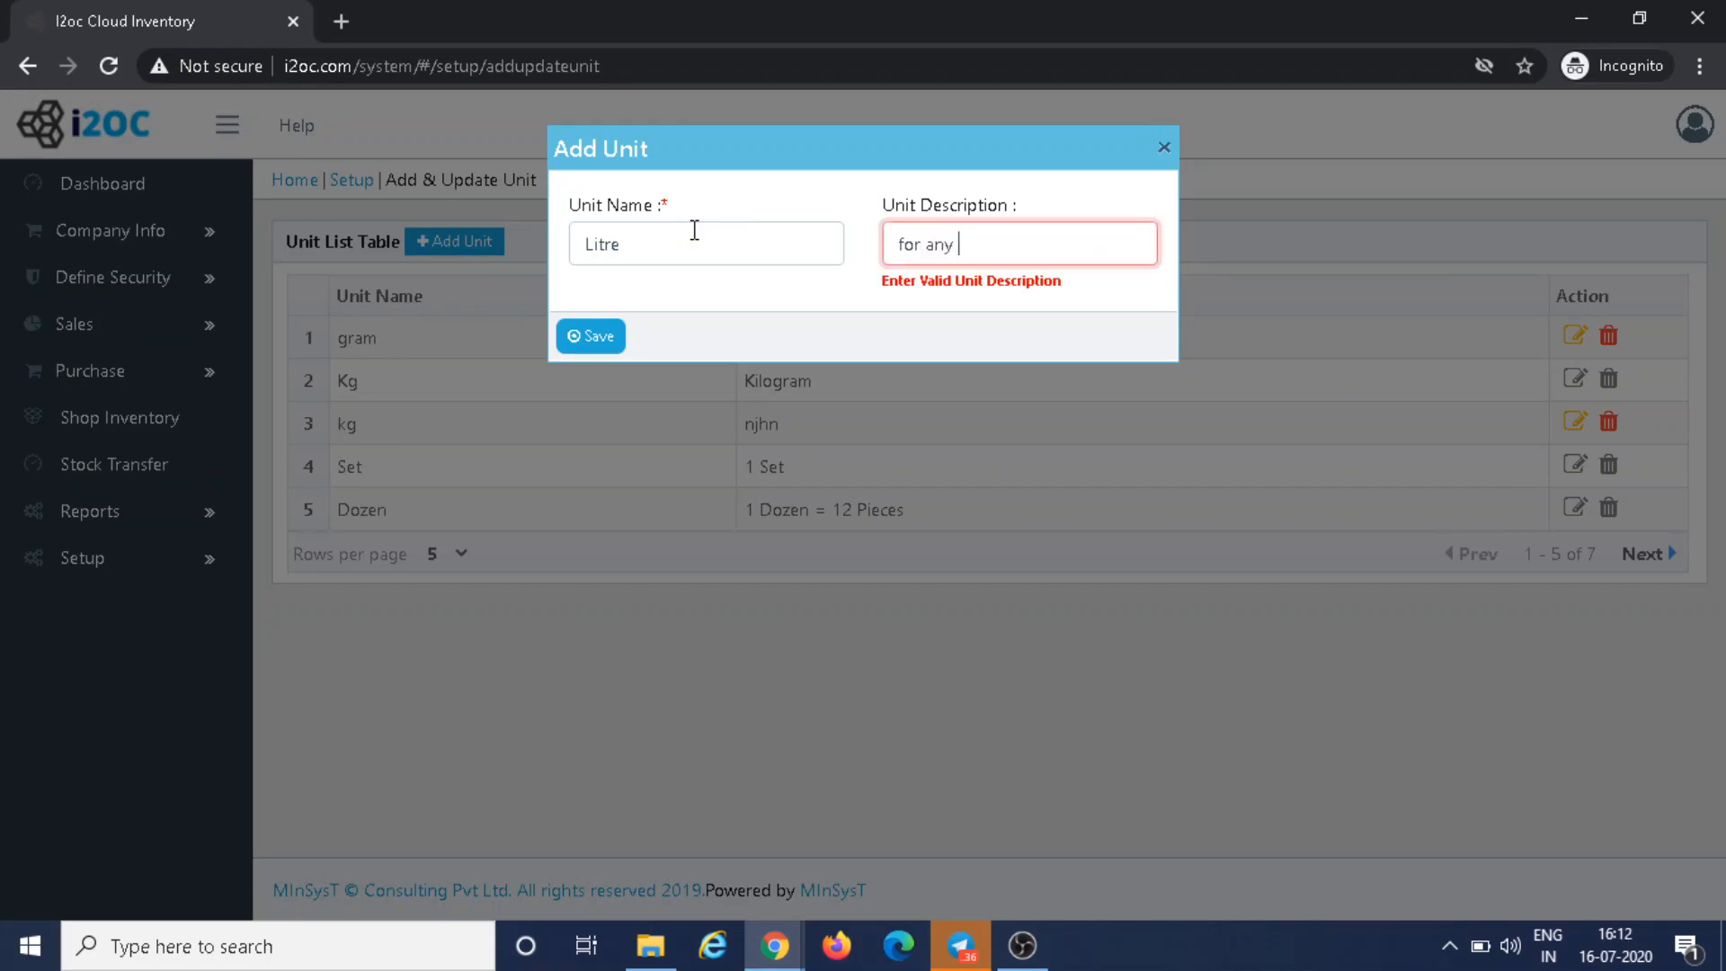
text(pe of liquid)
click(582, 337)
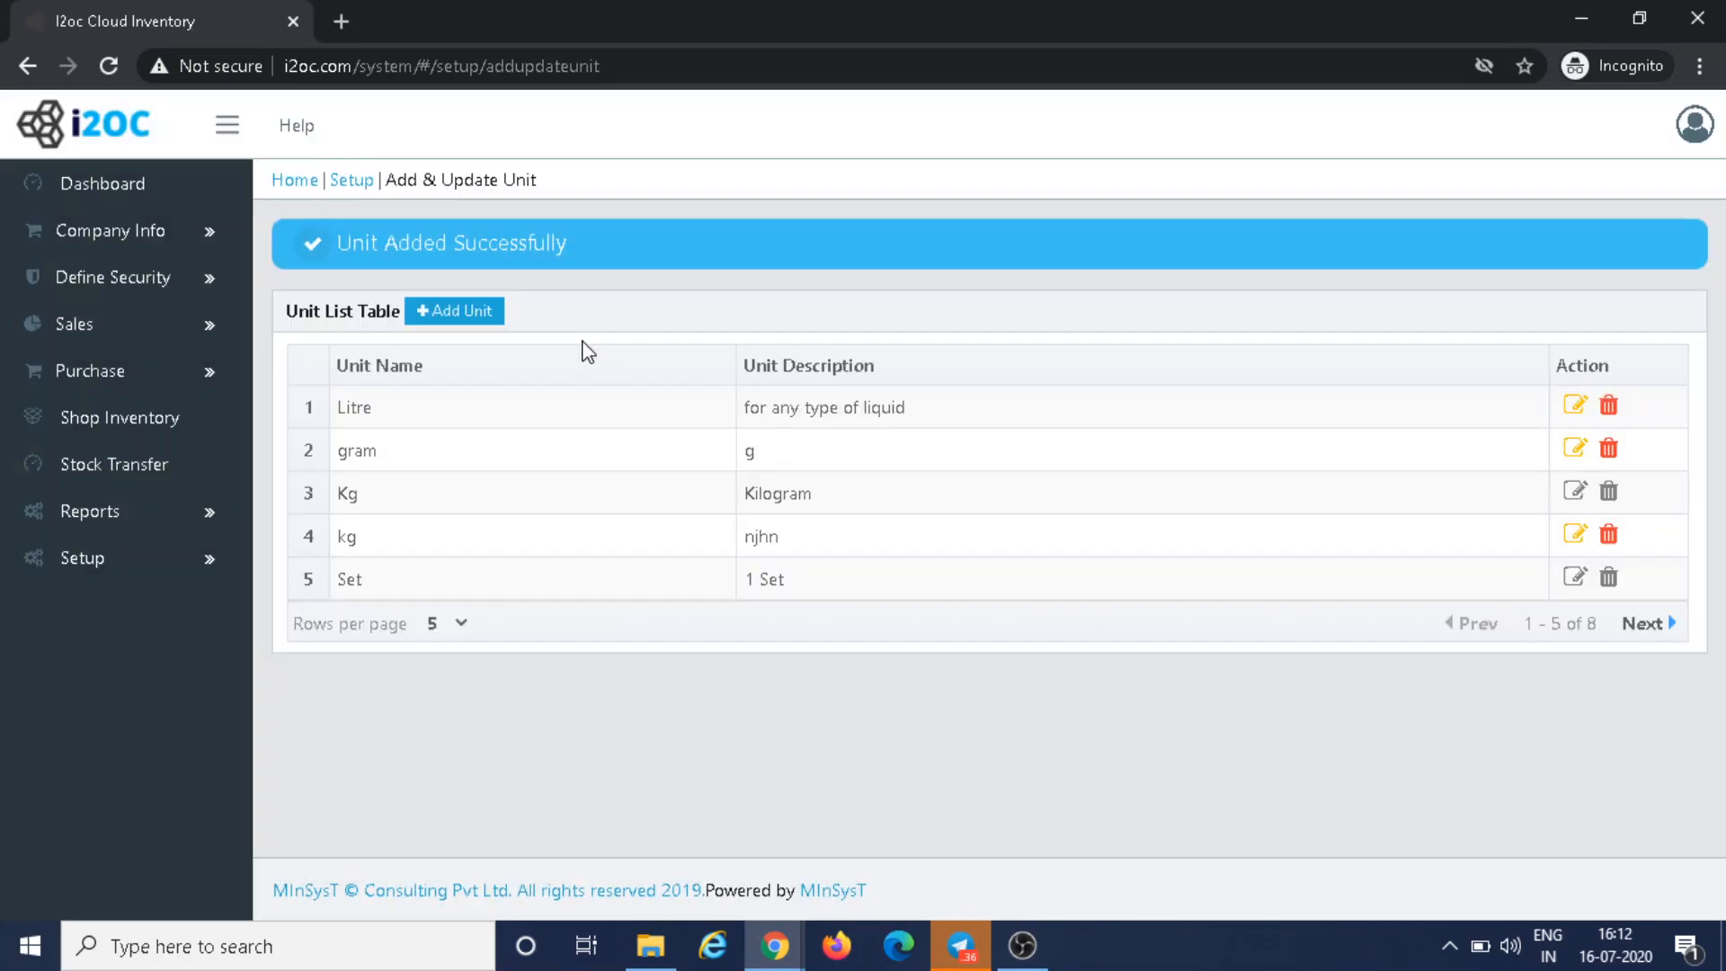
- Open the product setup page and start a new product named "Samsung 32 inch television"
mouse_move(201, 552)
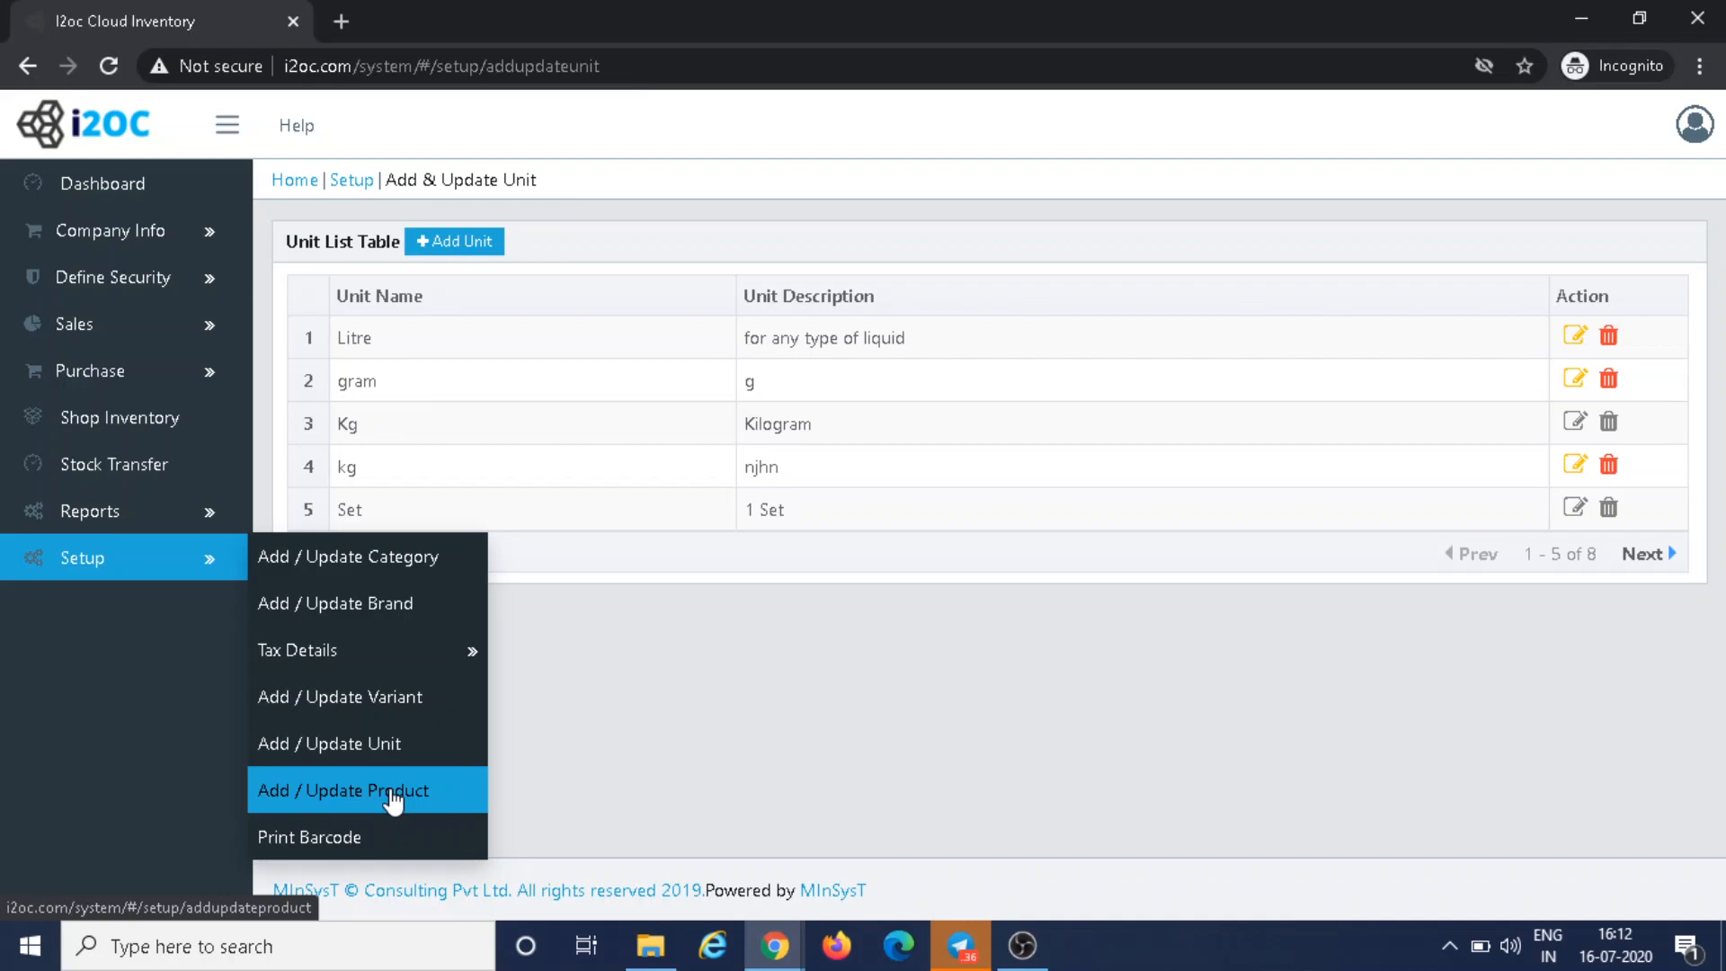
click(392, 791)
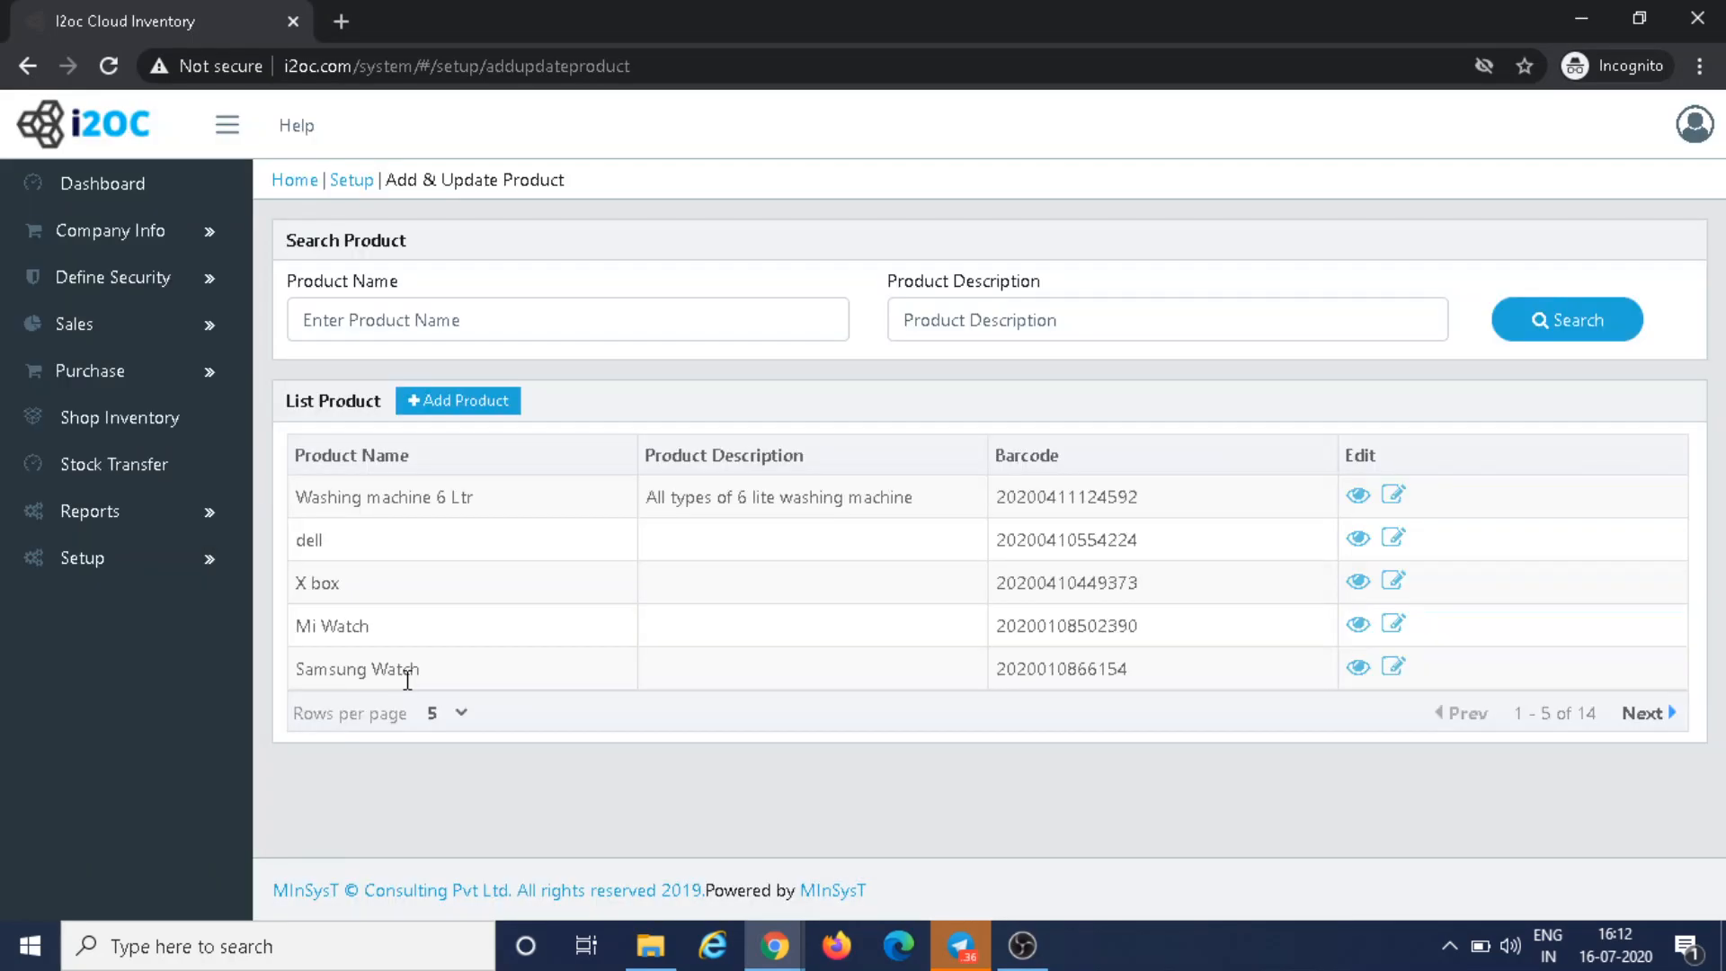
click(468, 396)
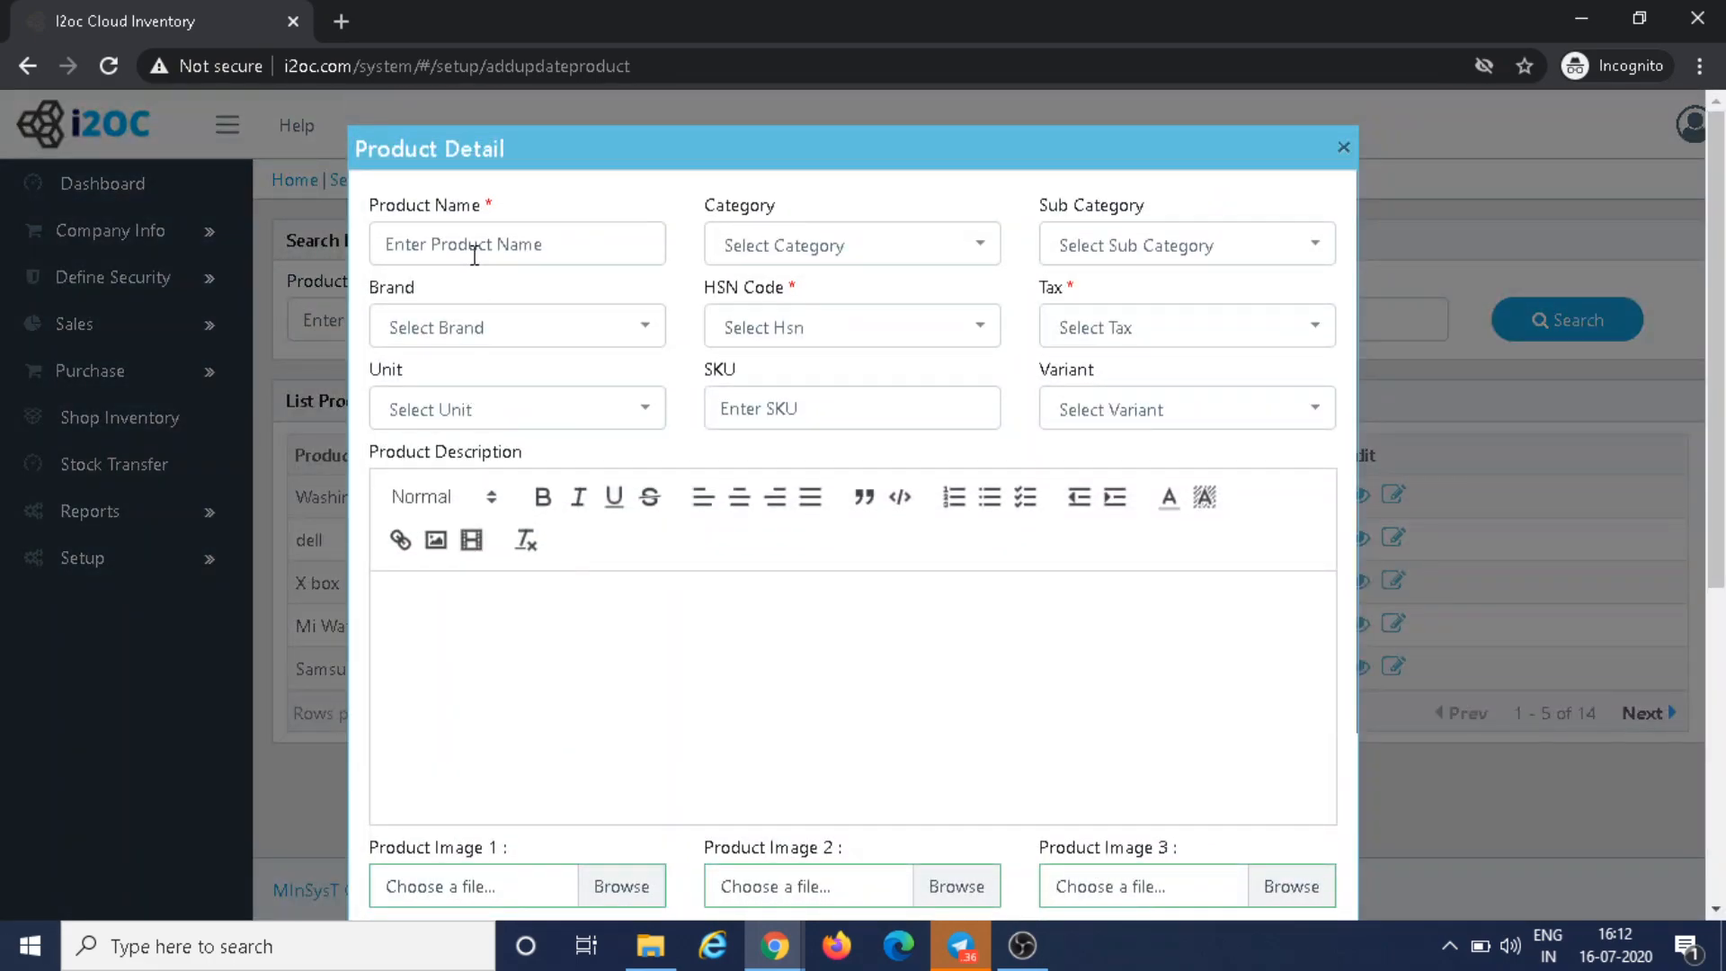
click(475, 256)
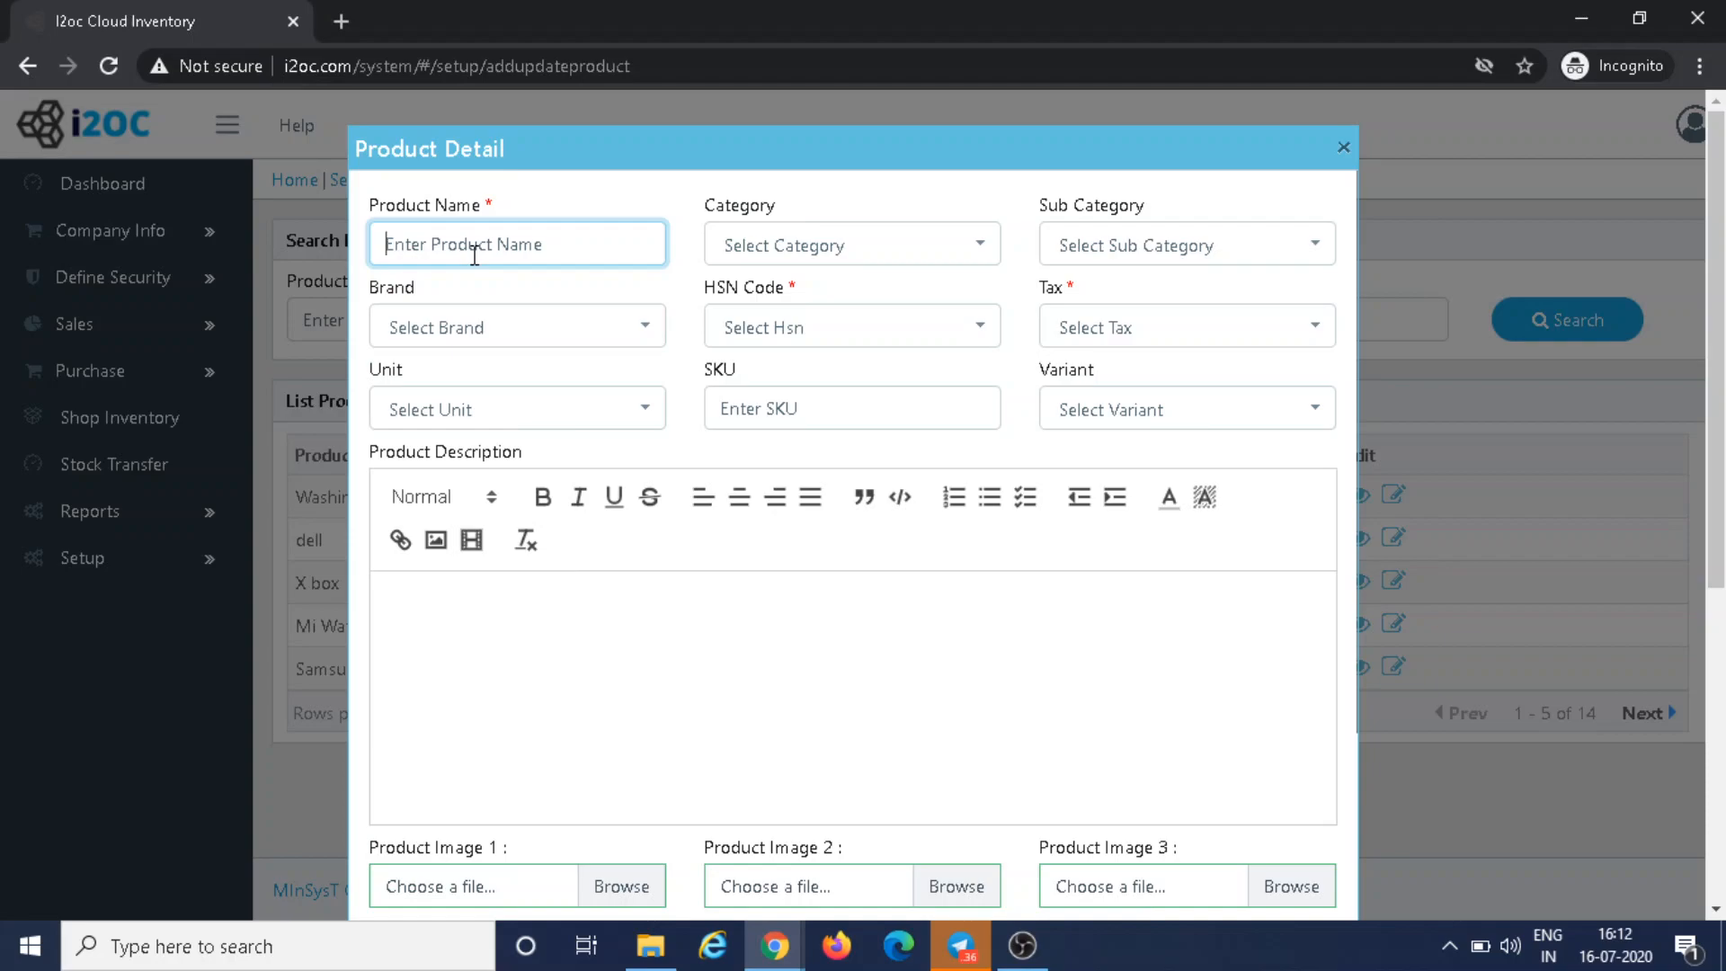
text(Samsung 32 inch television)
- Review which variants the product form offers alongside the product name, without choosing one
click(1069, 415)
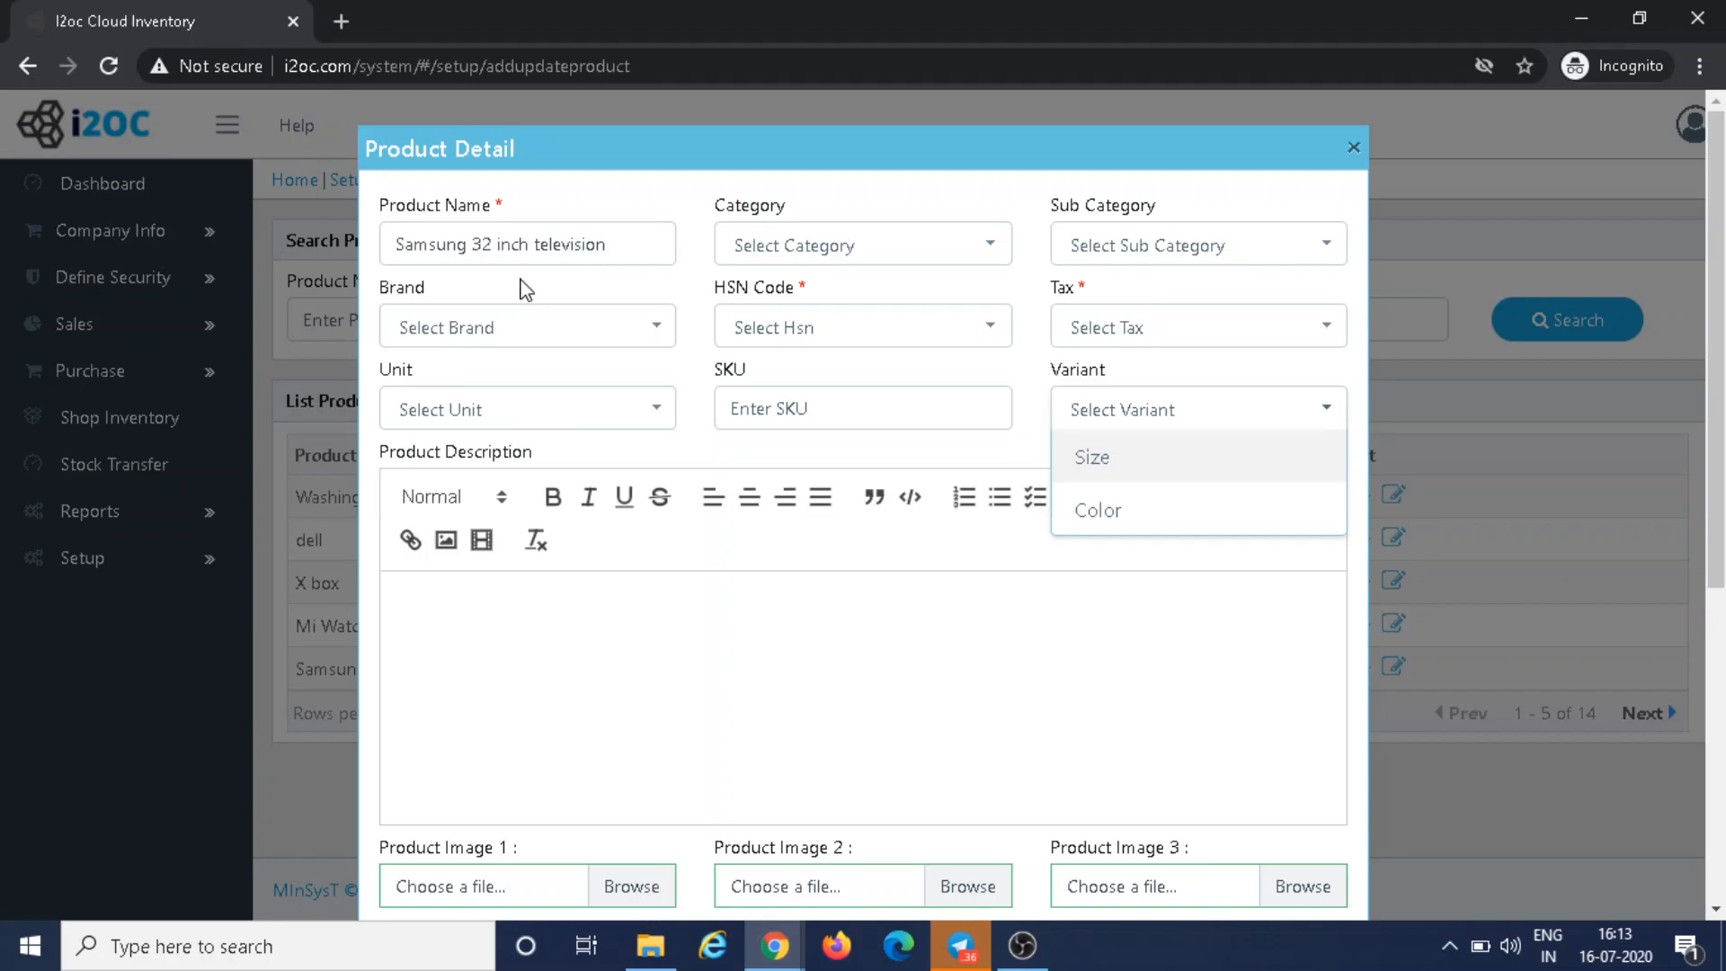
click(490, 263)
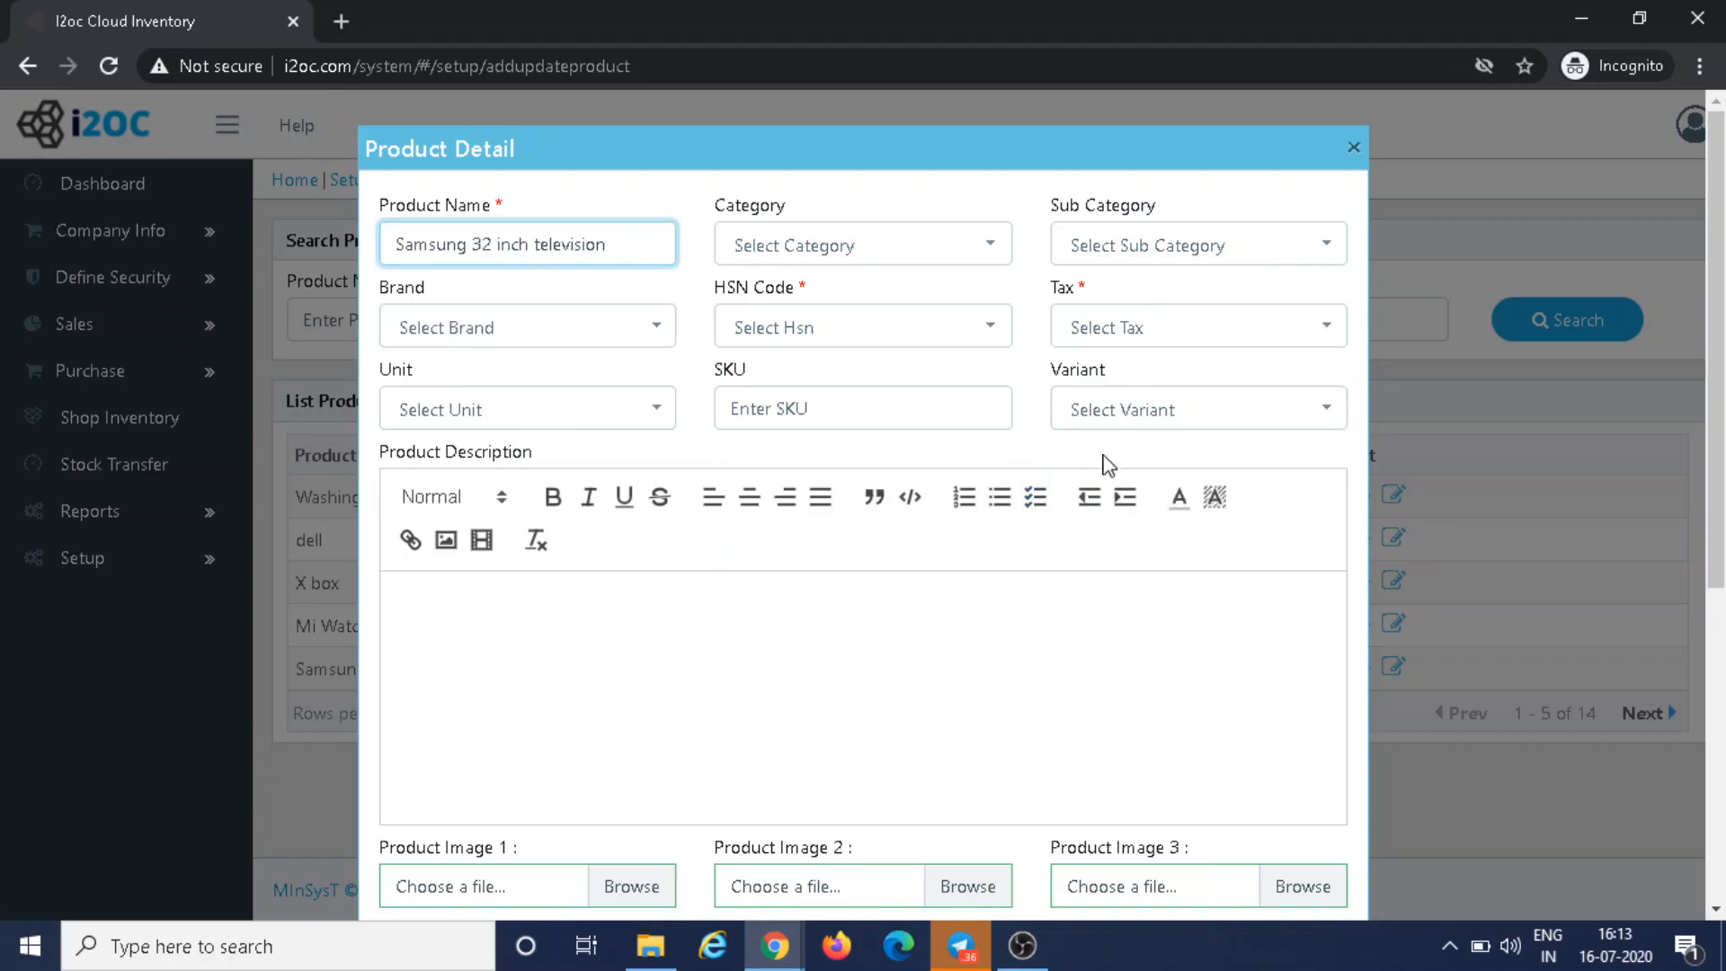
click(1117, 400)
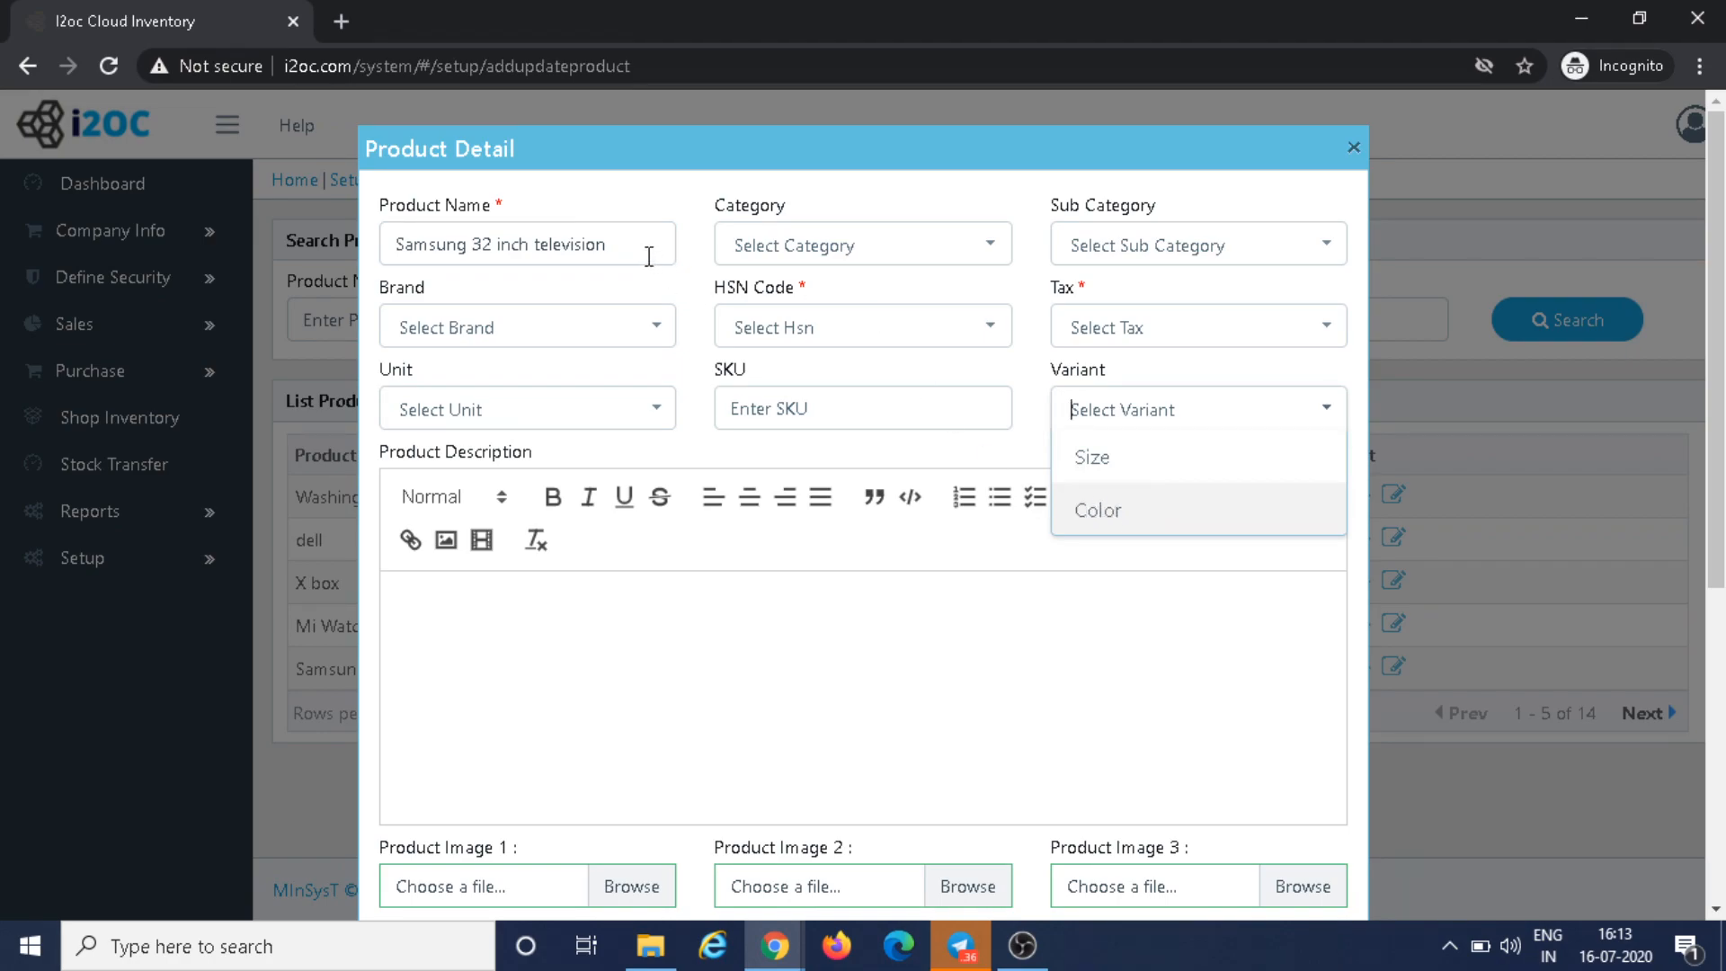
click(647, 257)
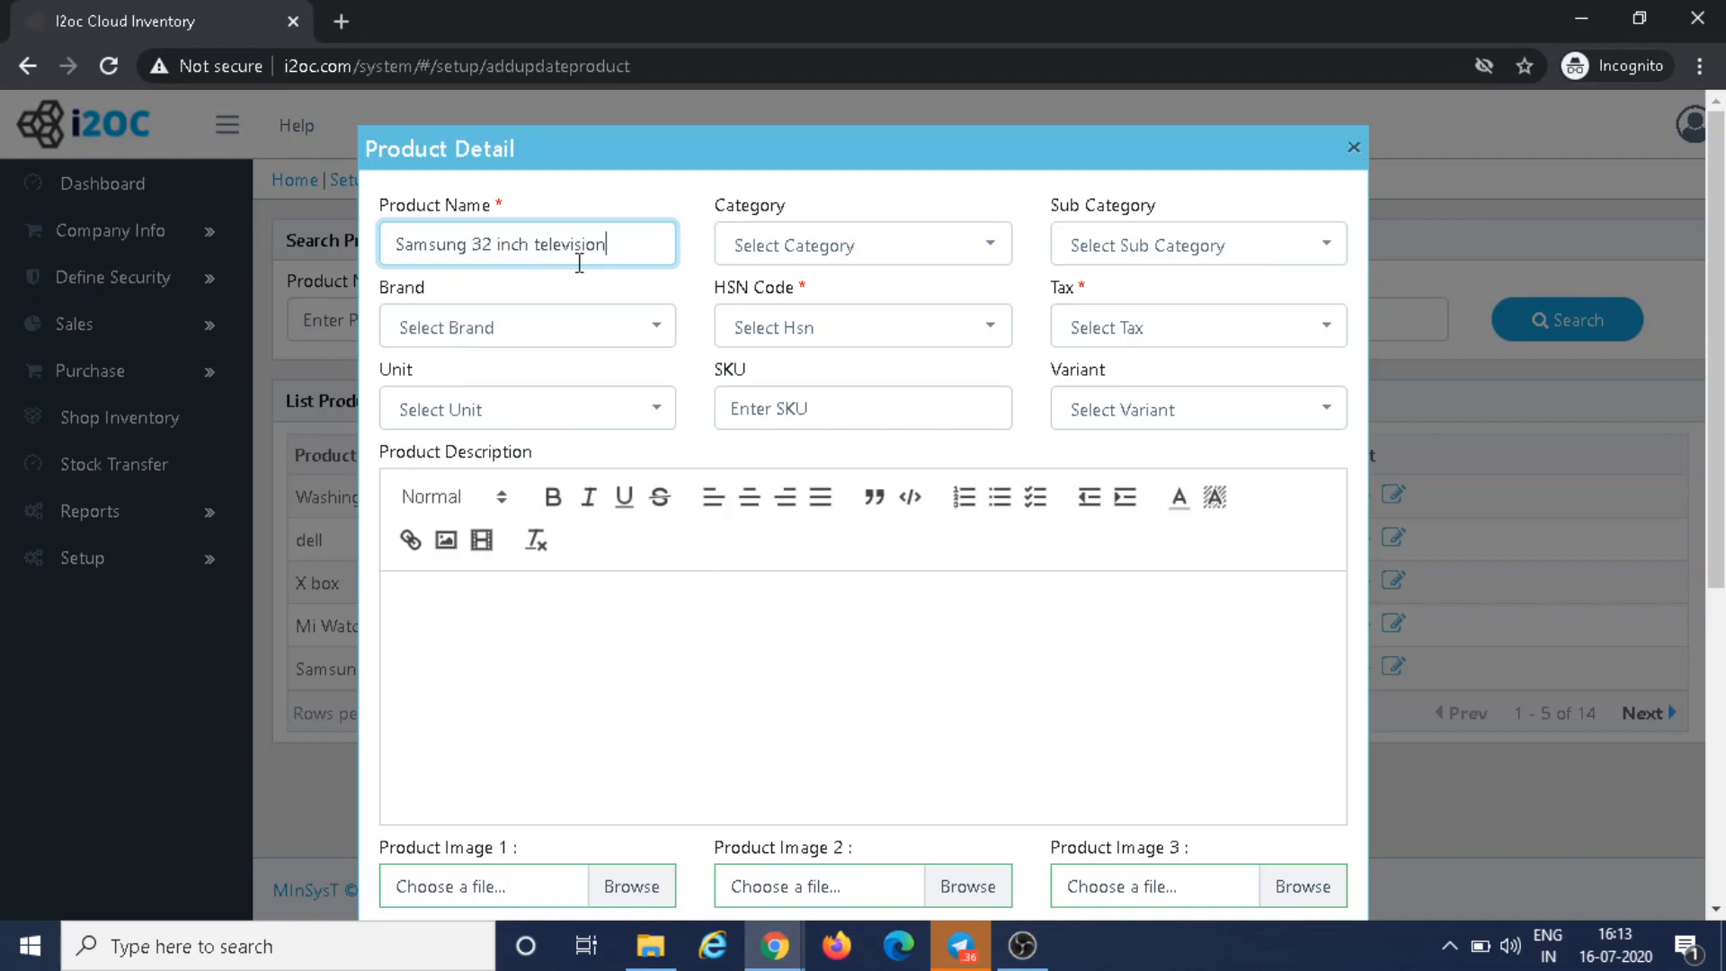
click(1155, 421)
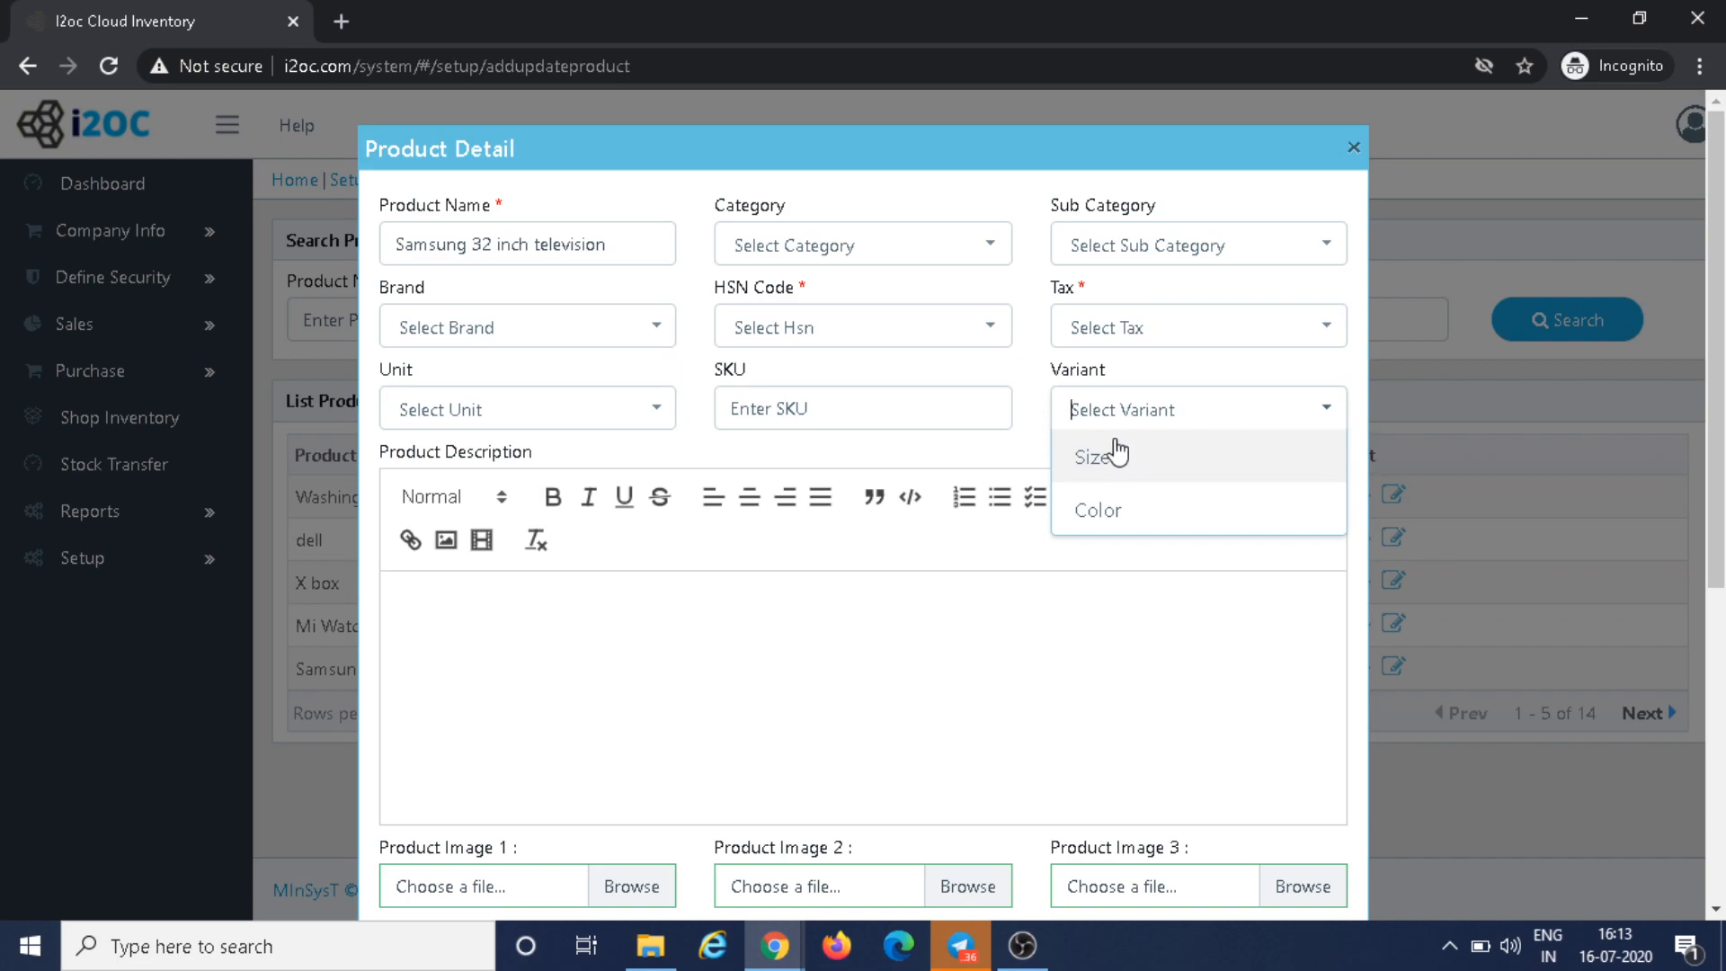
click(702, 299)
- Classify the product under the category Electronics and sub category Television, with Samsung as the brand
click(808, 244)
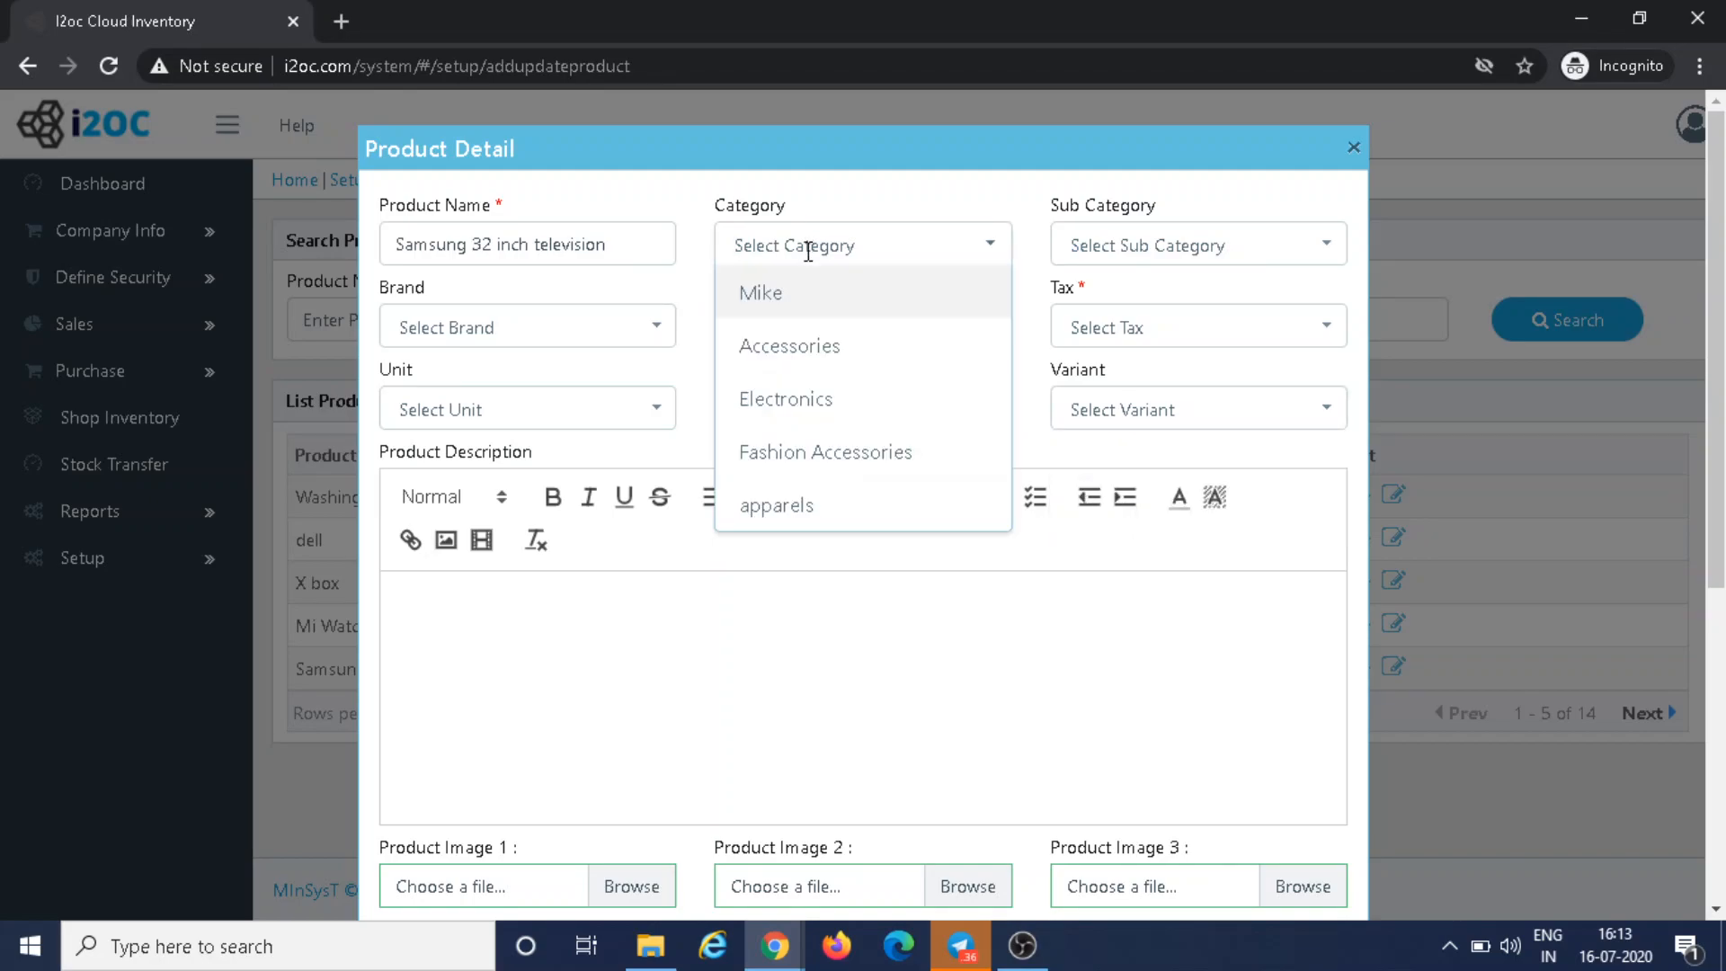
click(818, 398)
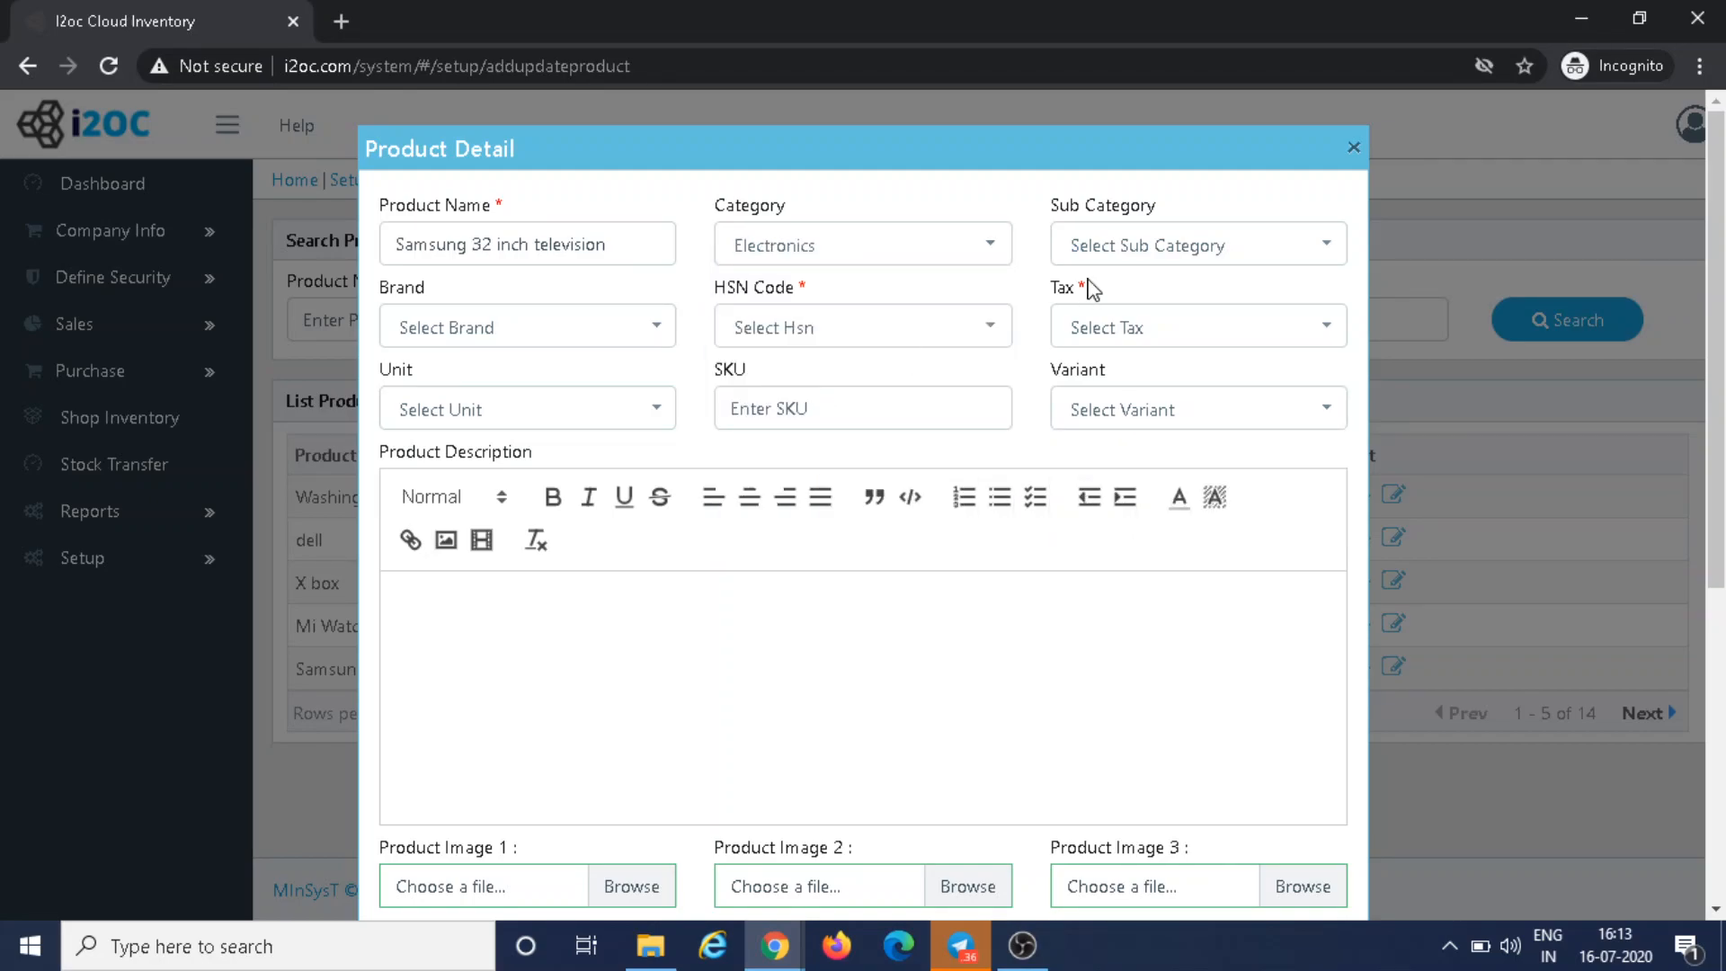
click(1128, 250)
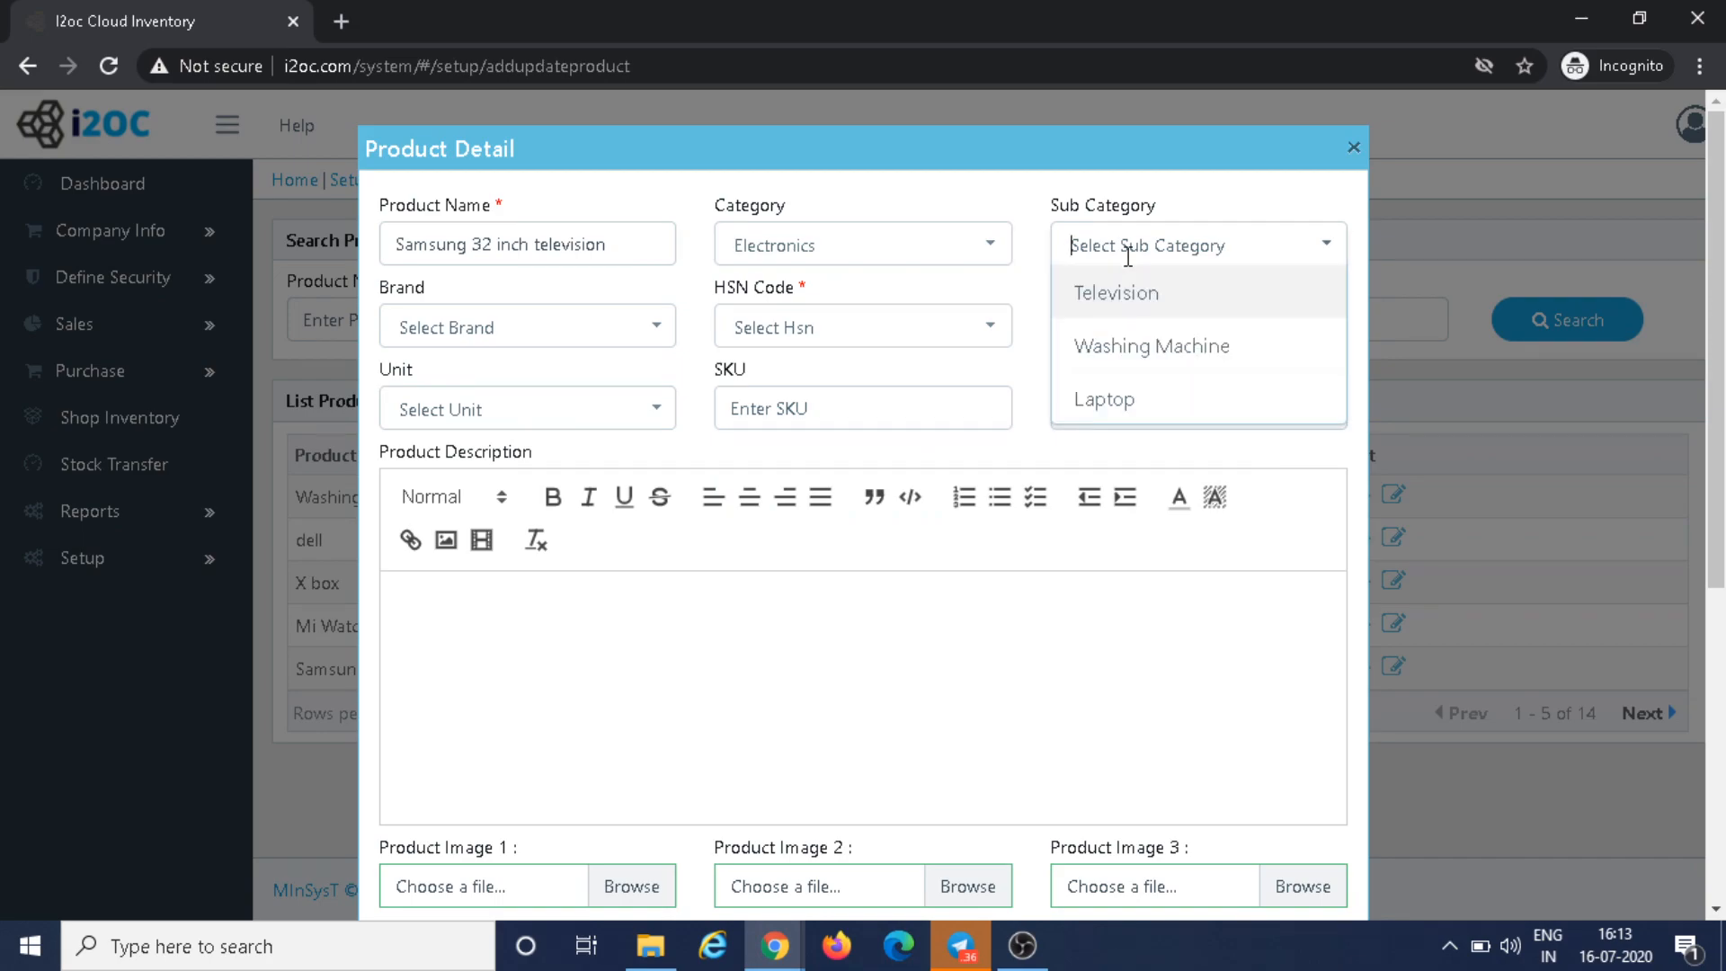
click(1122, 294)
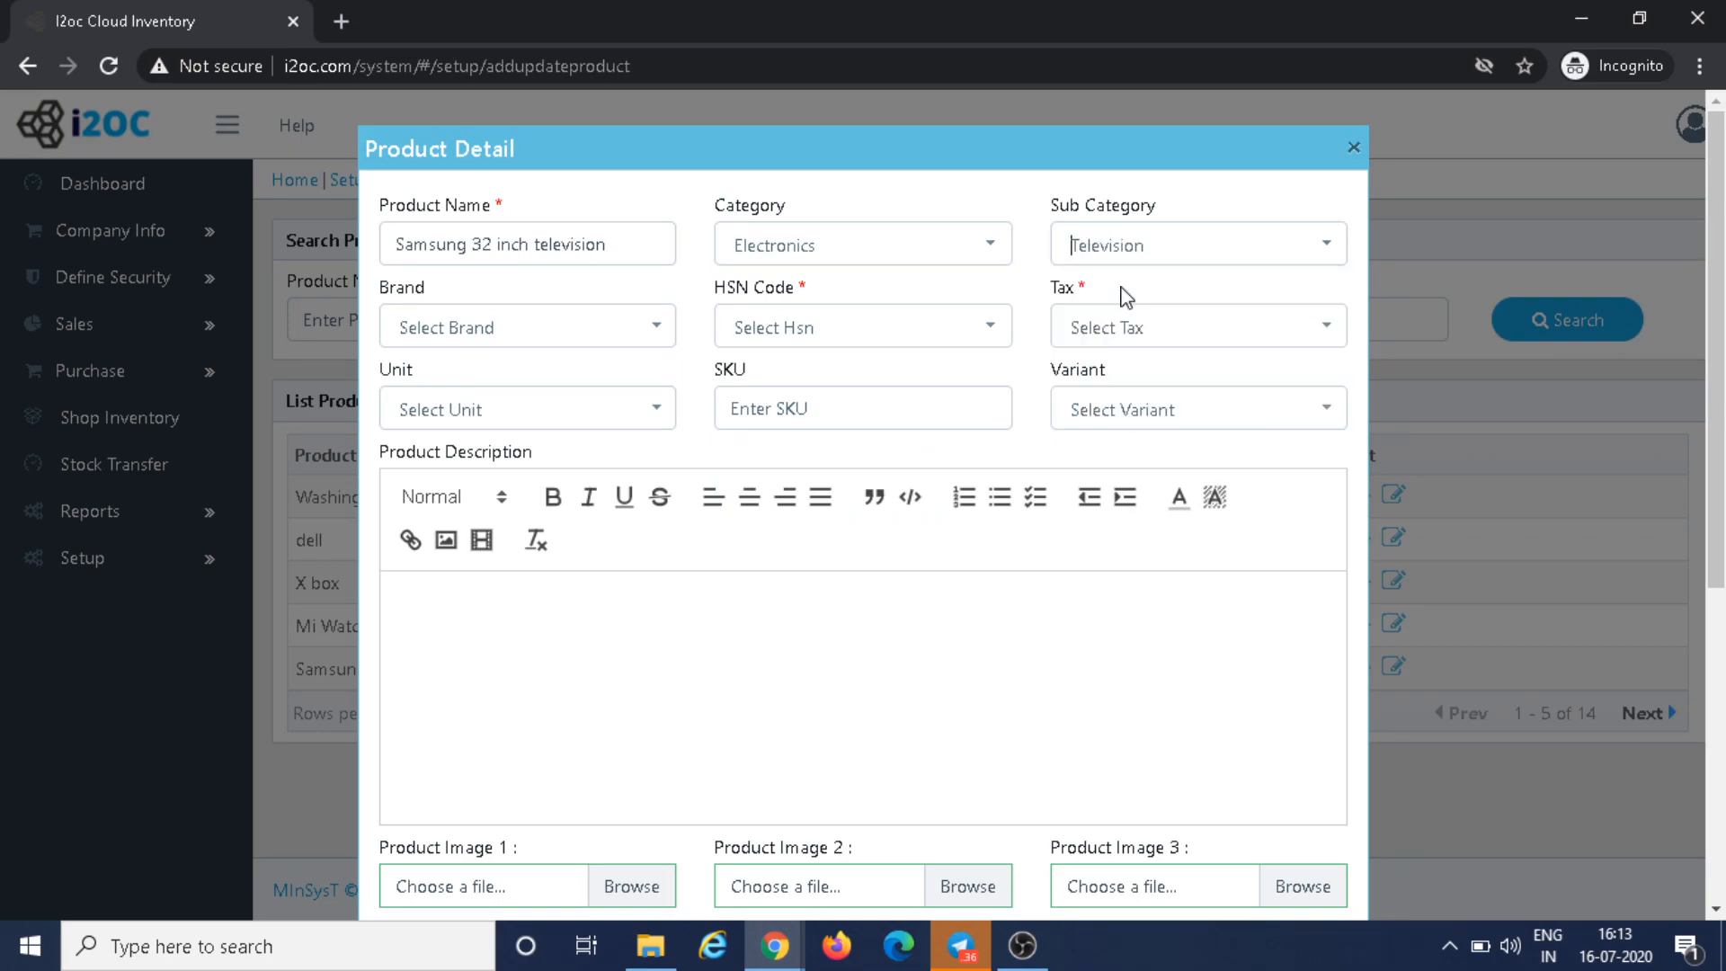
click(573, 324)
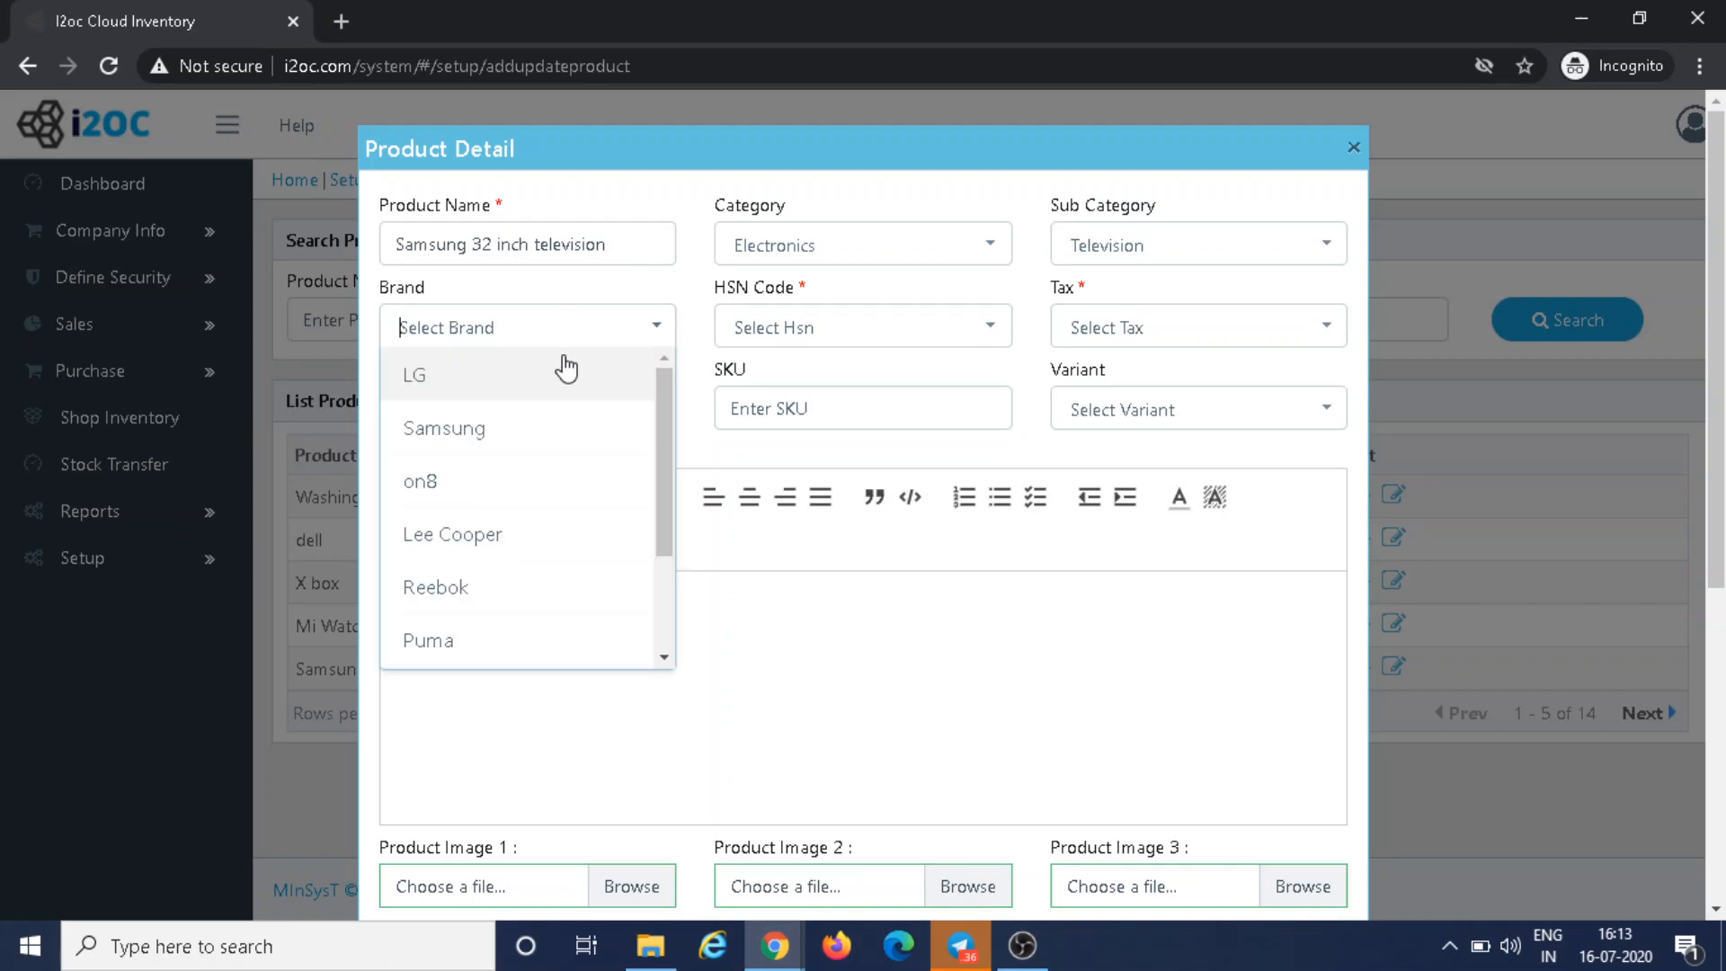
click(554, 434)
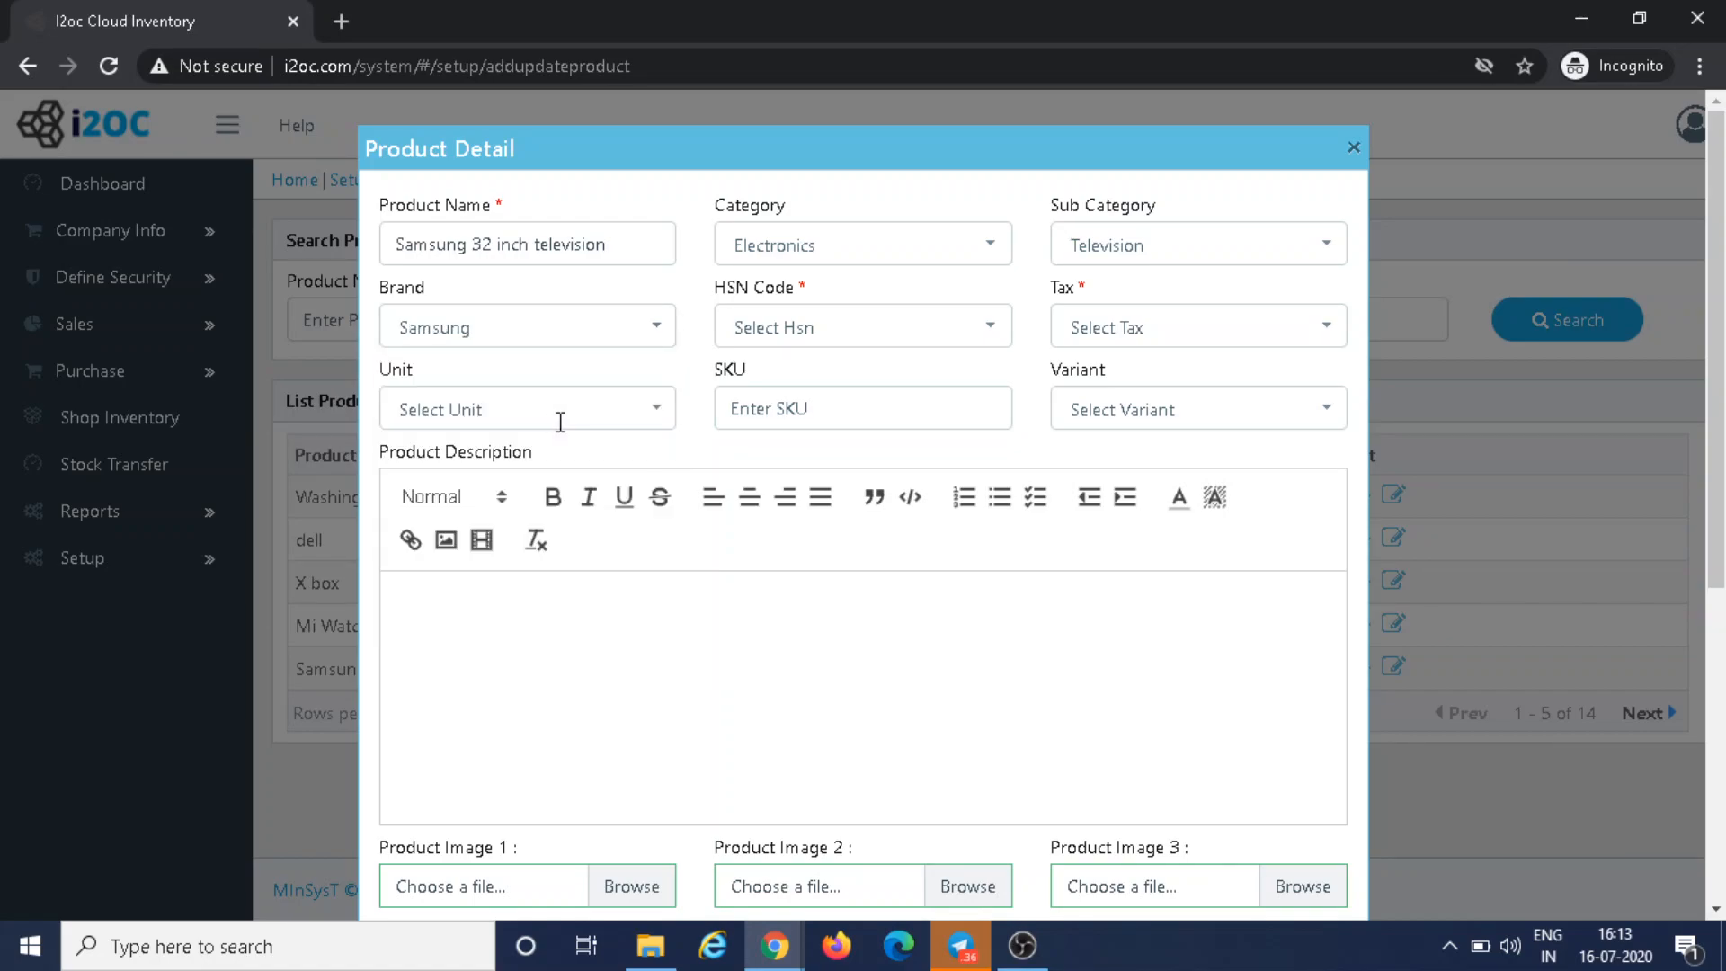
- Set the product's HSN code to 6363 with dummy as the tax
click(794, 338)
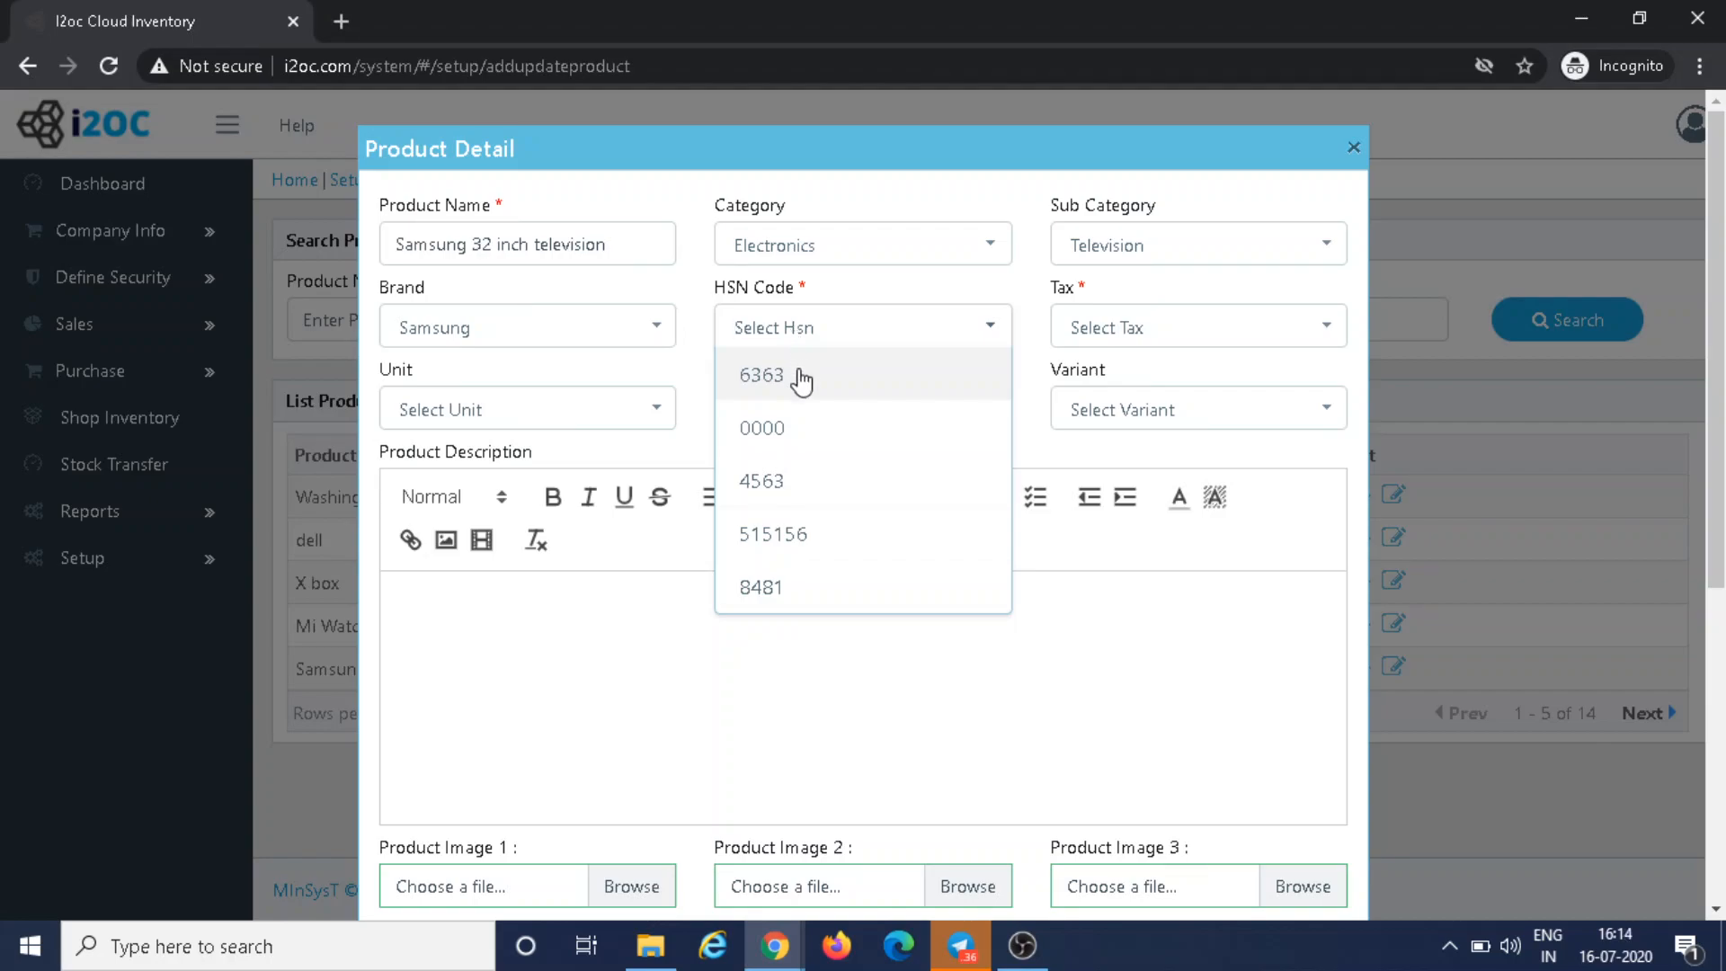
click(801, 382)
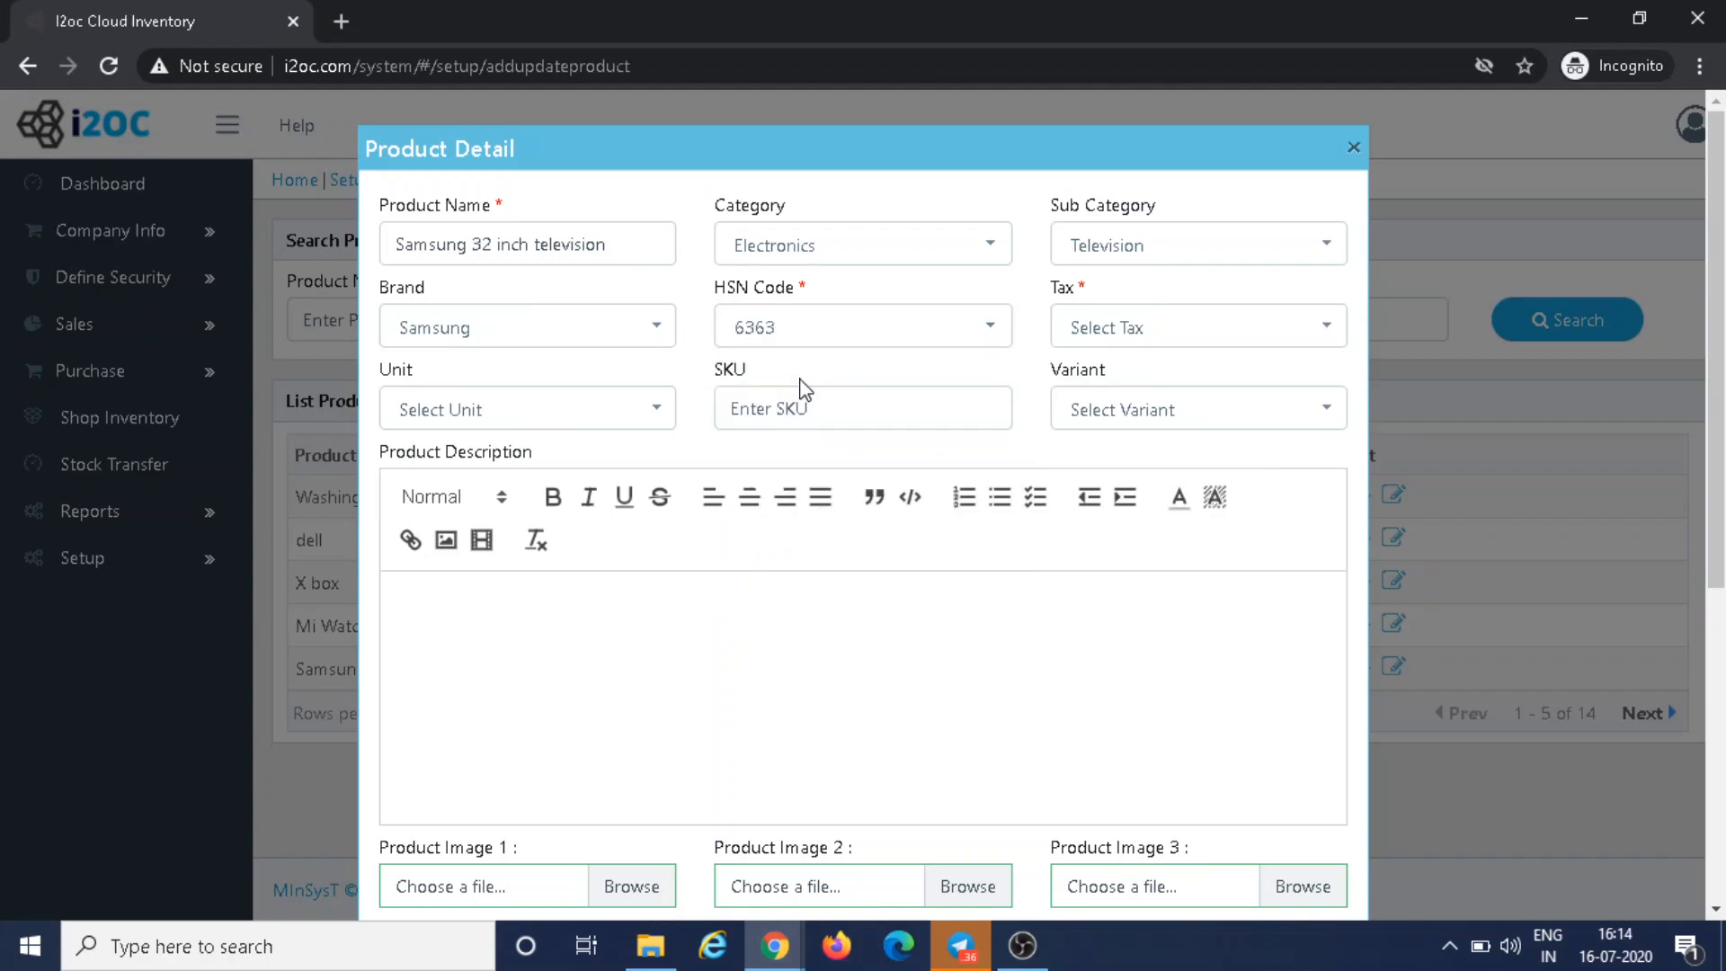
click(1081, 331)
- Set the product's HSN code to 4563 and its tax to 28% GST
click(996, 331)
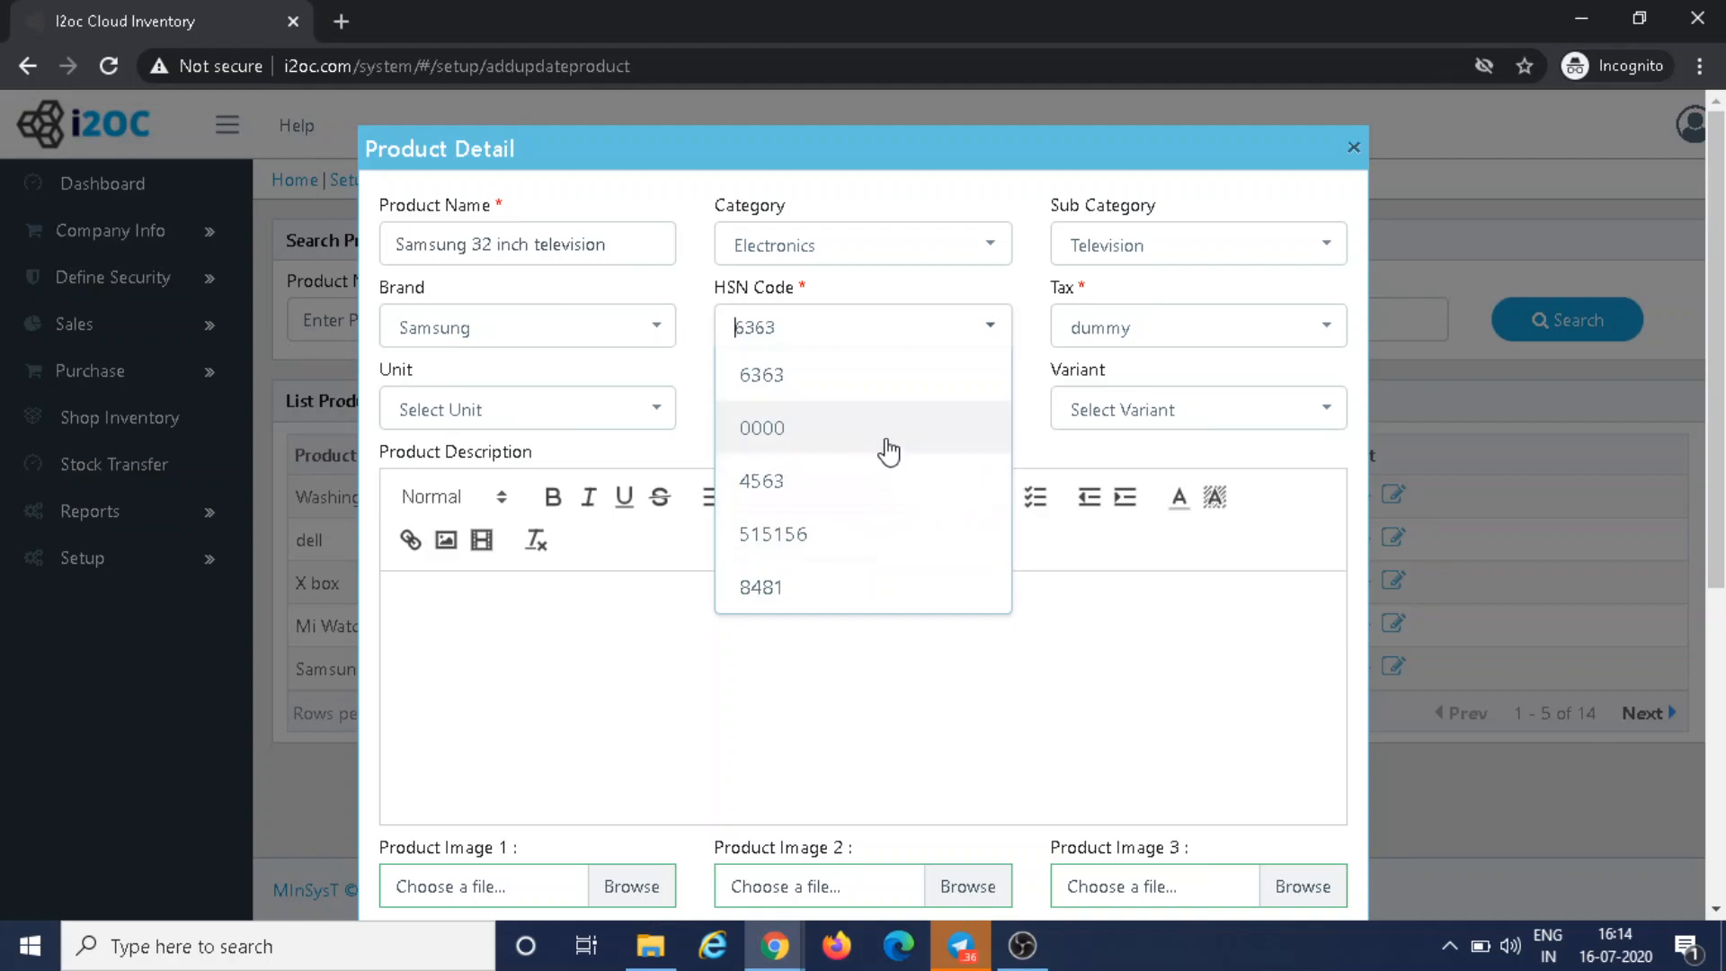
click(884, 483)
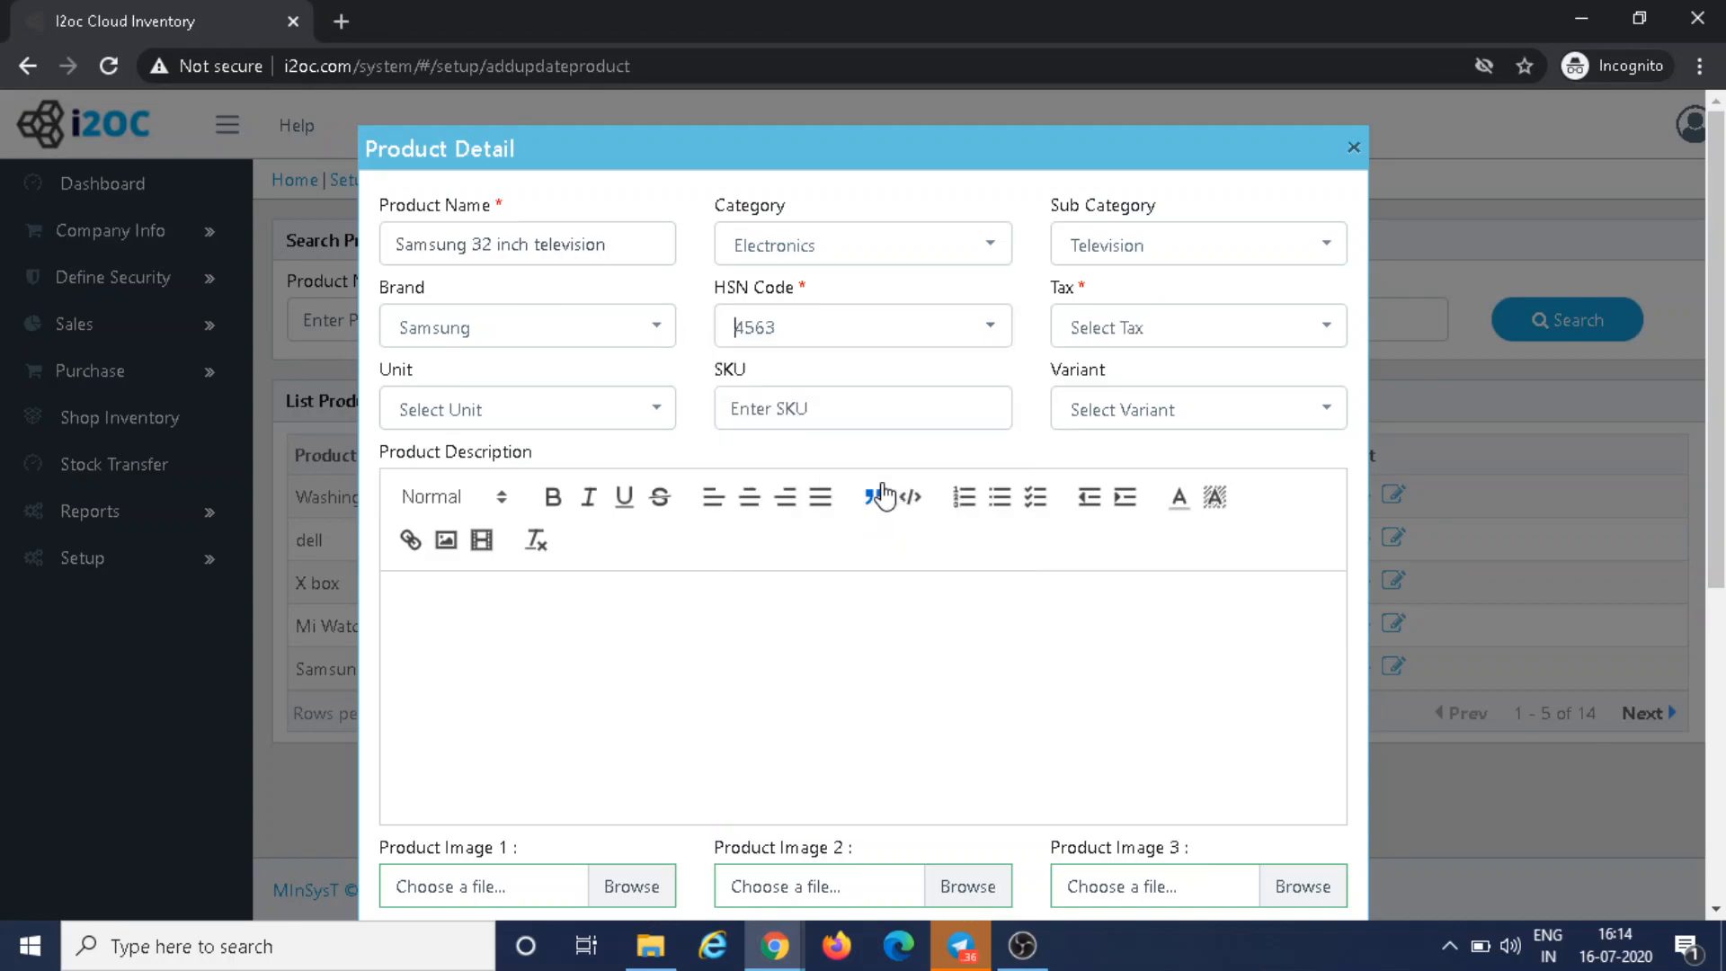
click(1070, 328)
click(1080, 387)
- Set the product's unit to PCS and its variant to Color
click(612, 409)
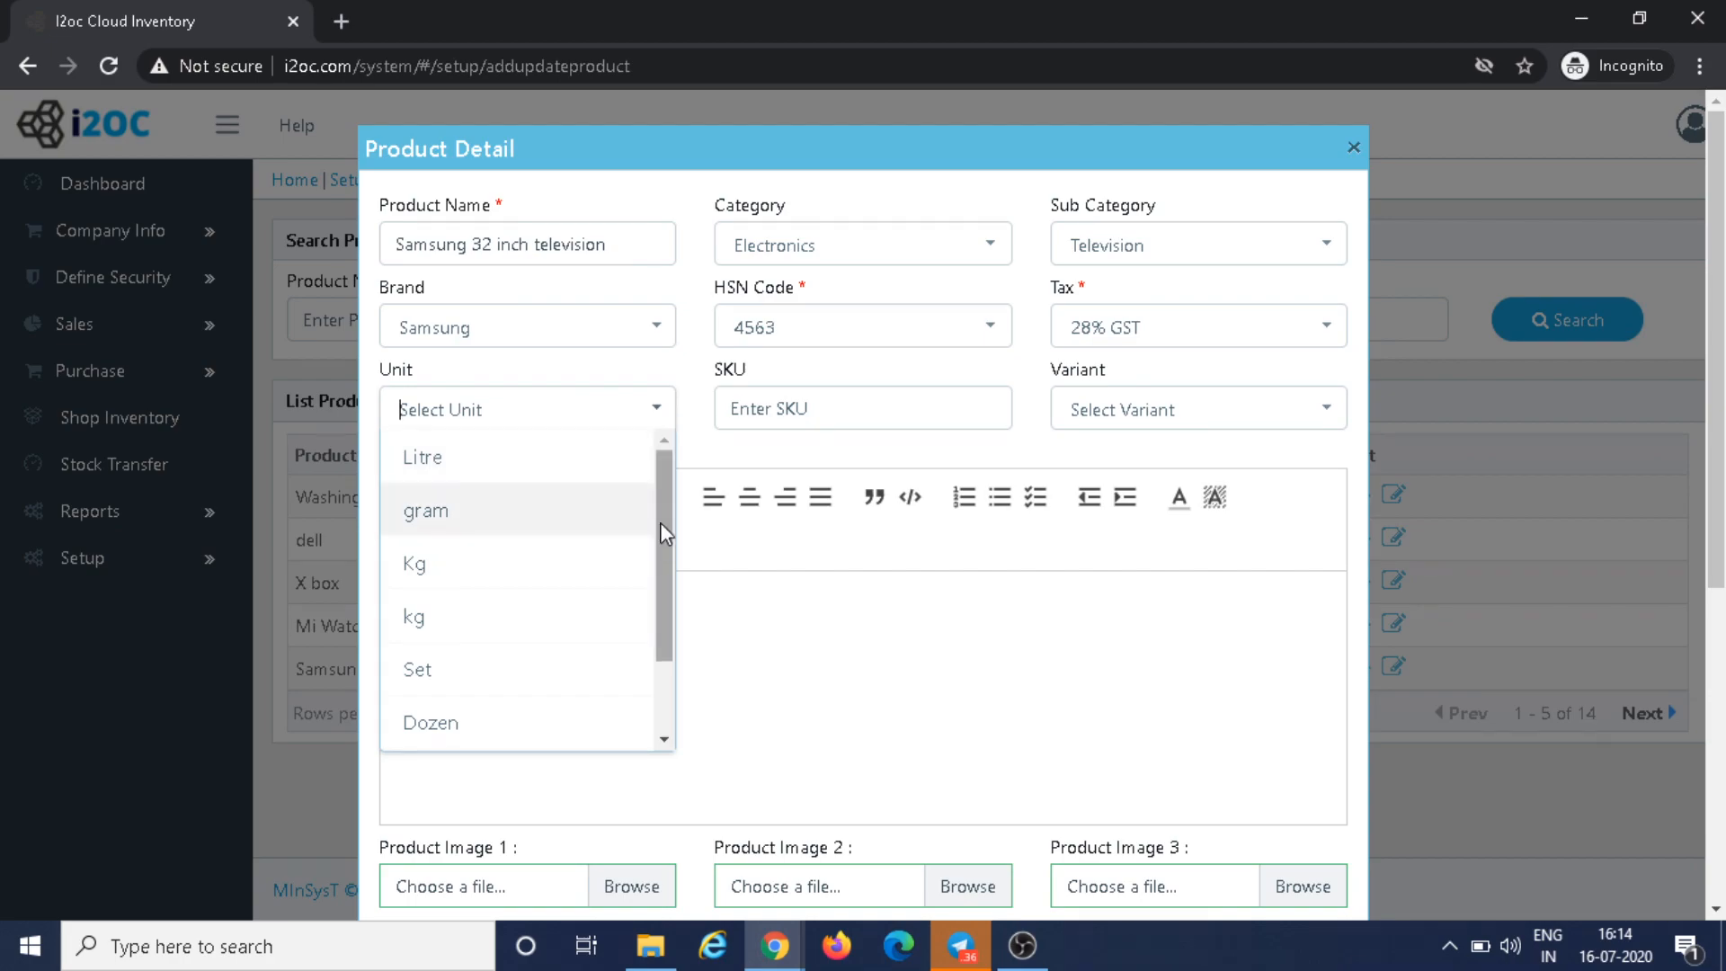
drag(660, 521, 676, 636)
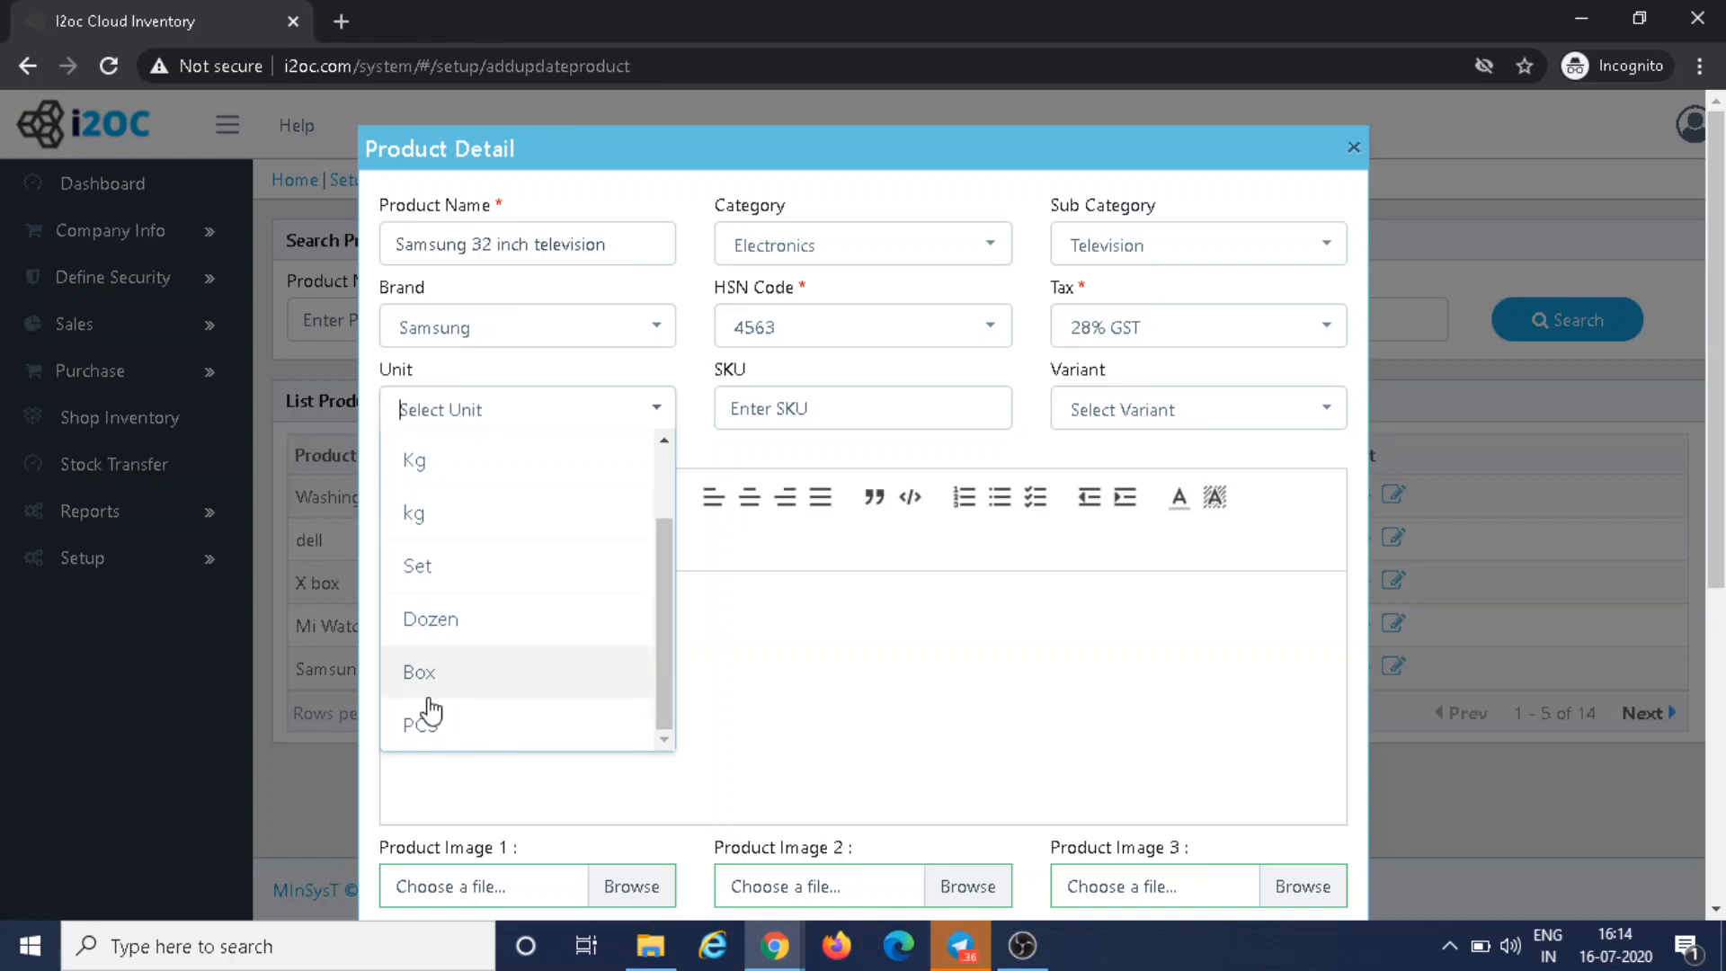
click(442, 733)
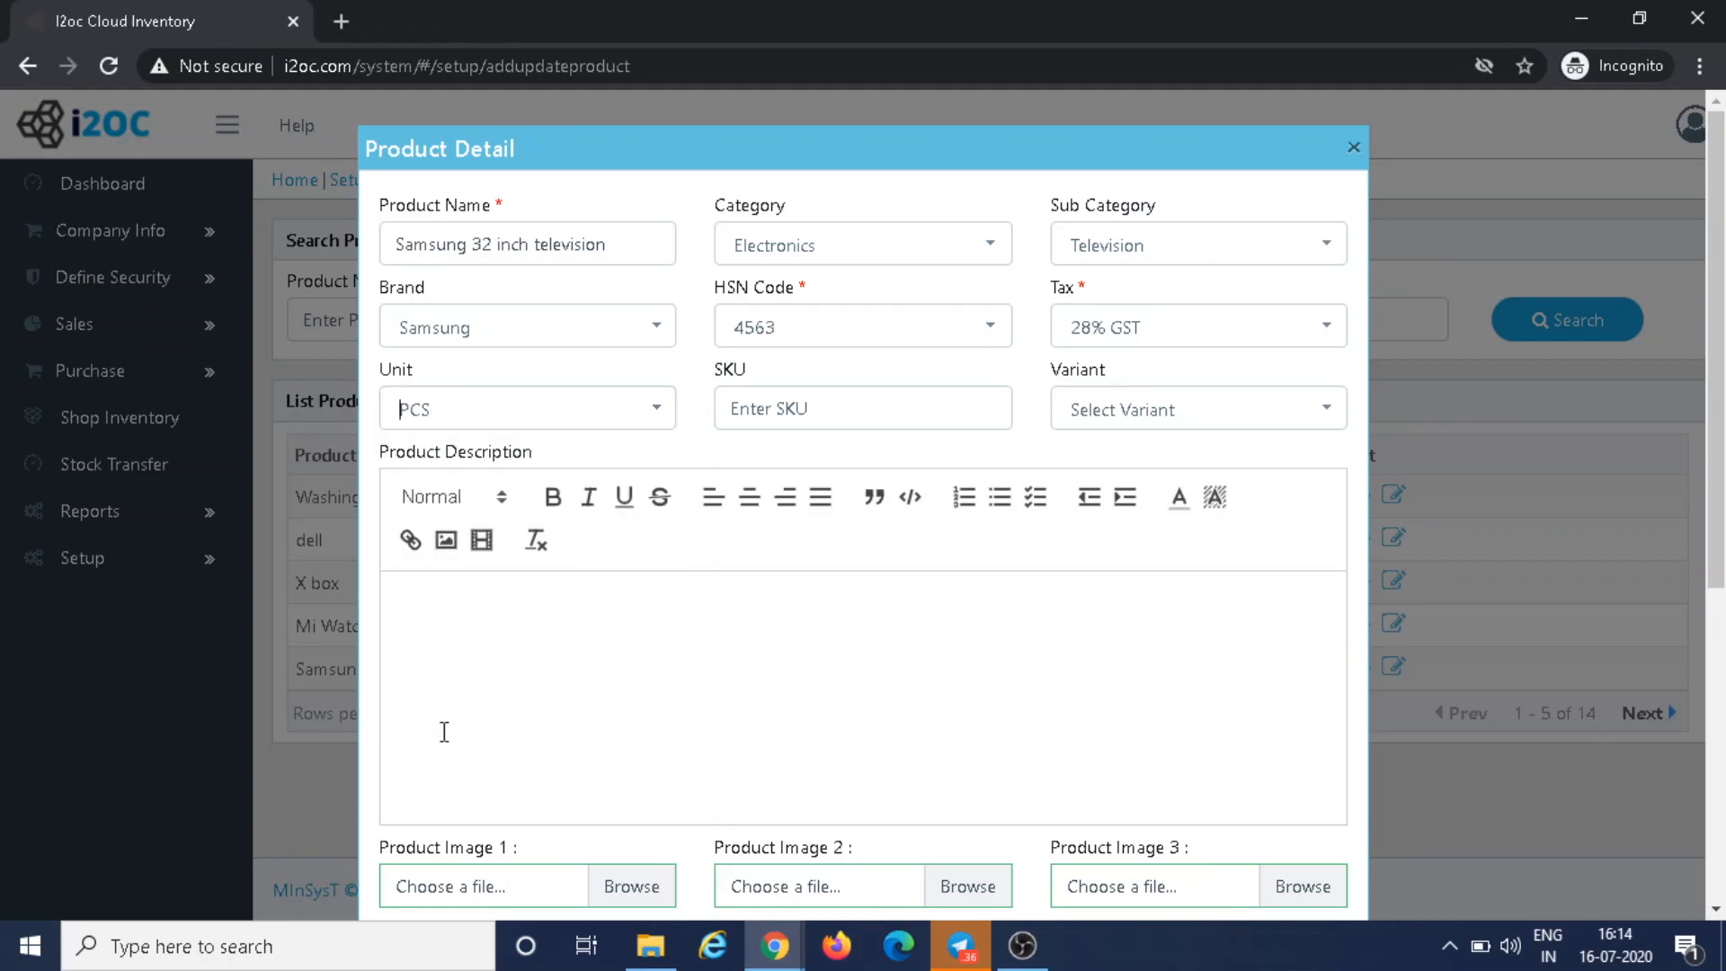
click(1113, 406)
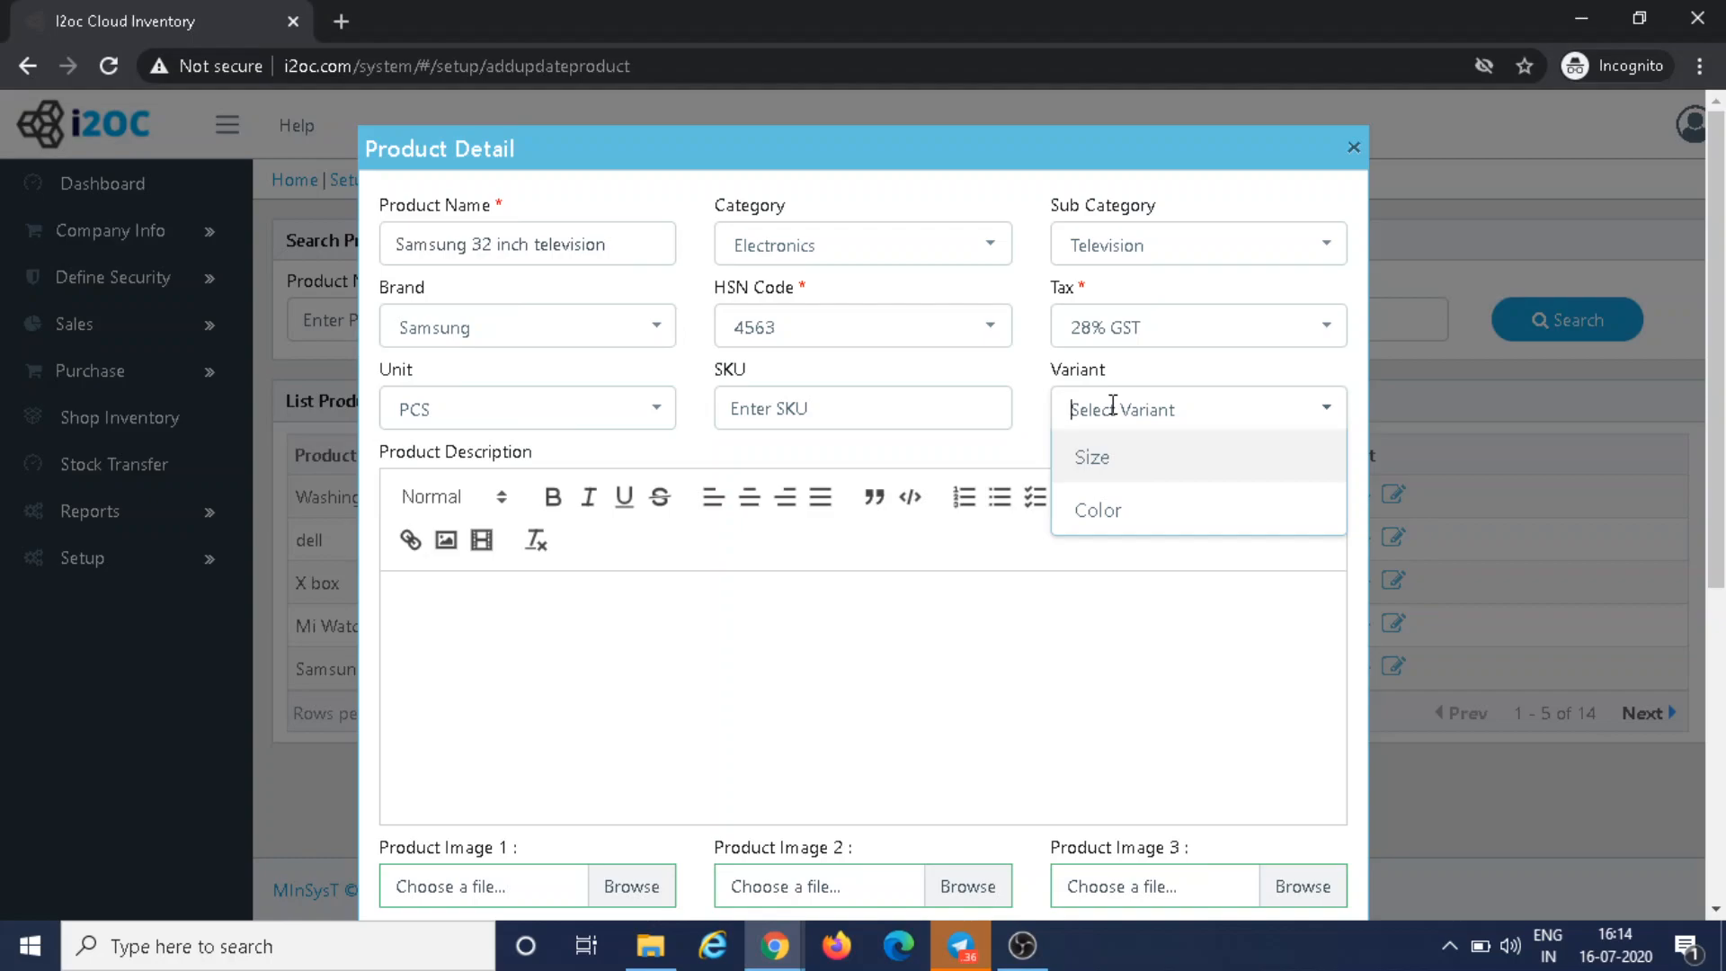
click(1159, 527)
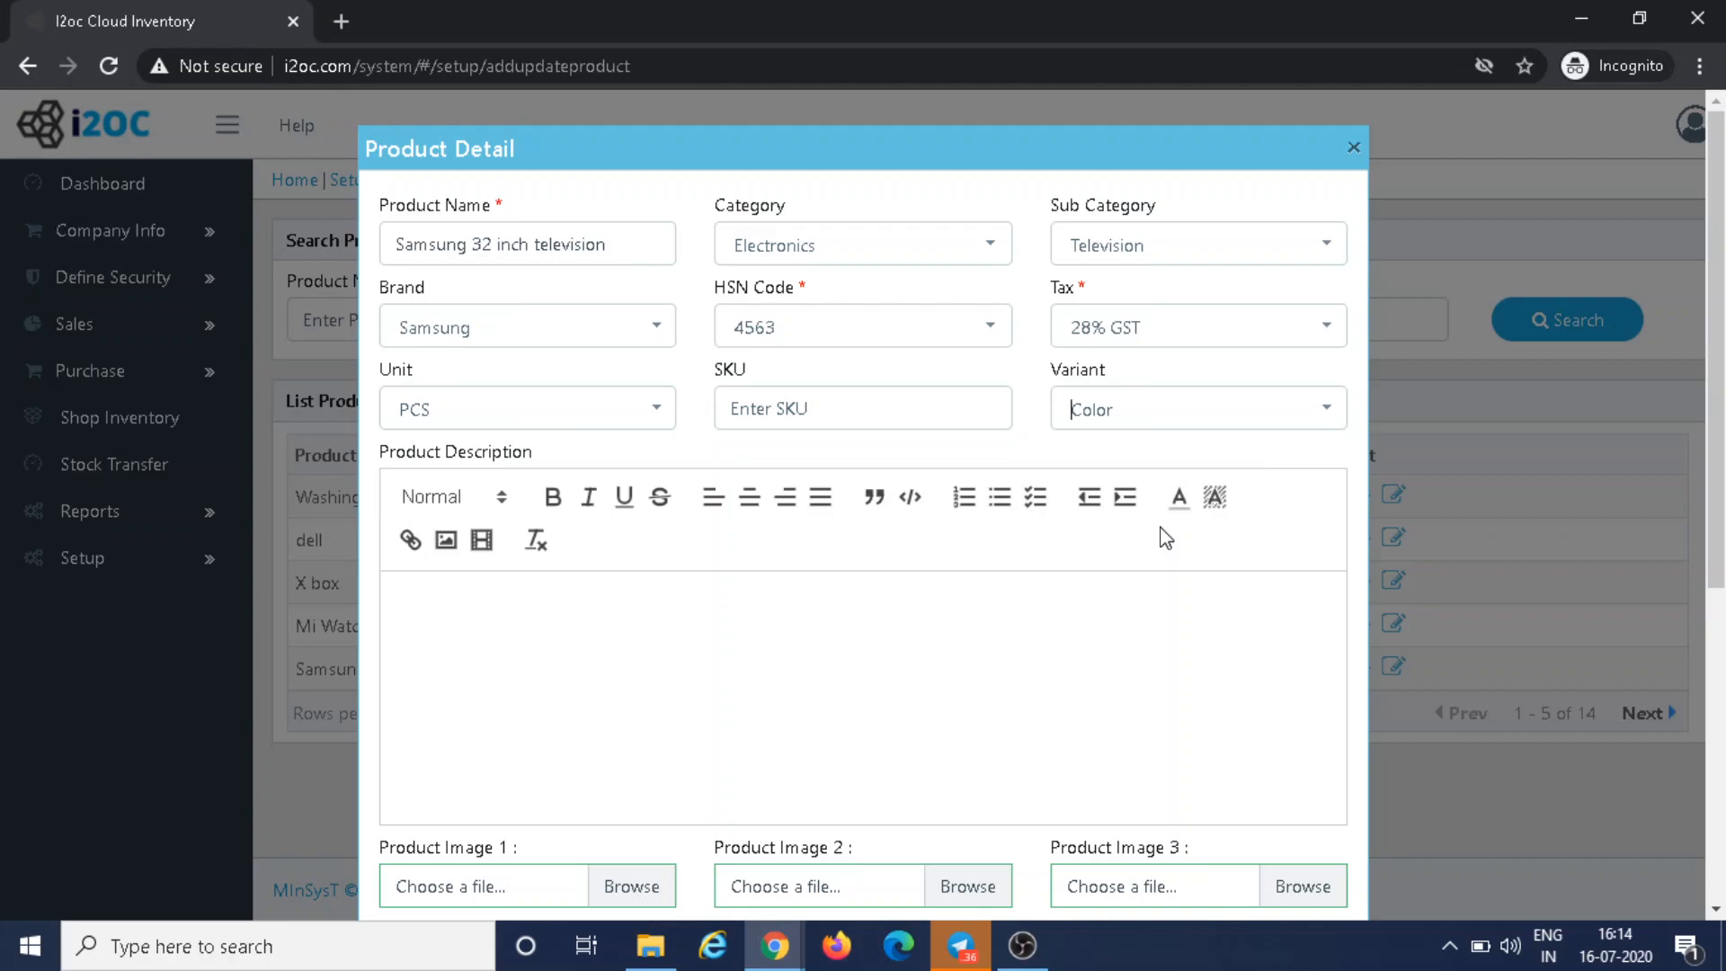
- Enter "Samsung 32 inch smart tv" as the product description, correcting the misspelled word "inch"
scroll(1166, 537, down, 3)
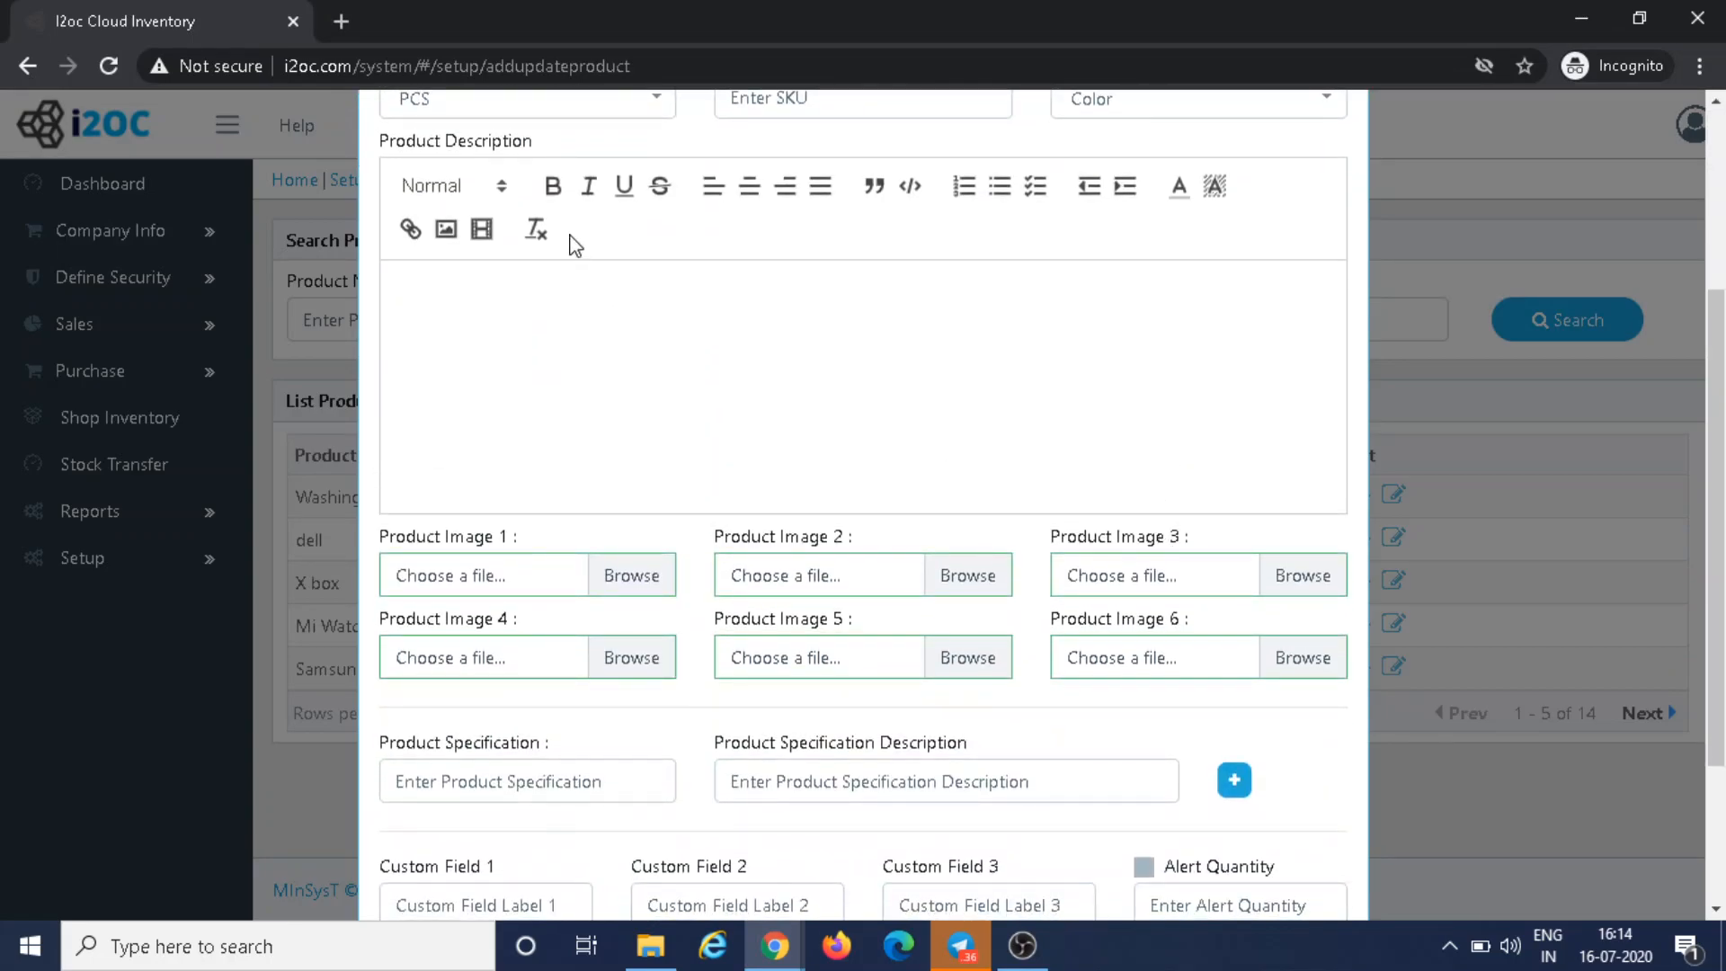
click(521, 323)
text(Samsung )
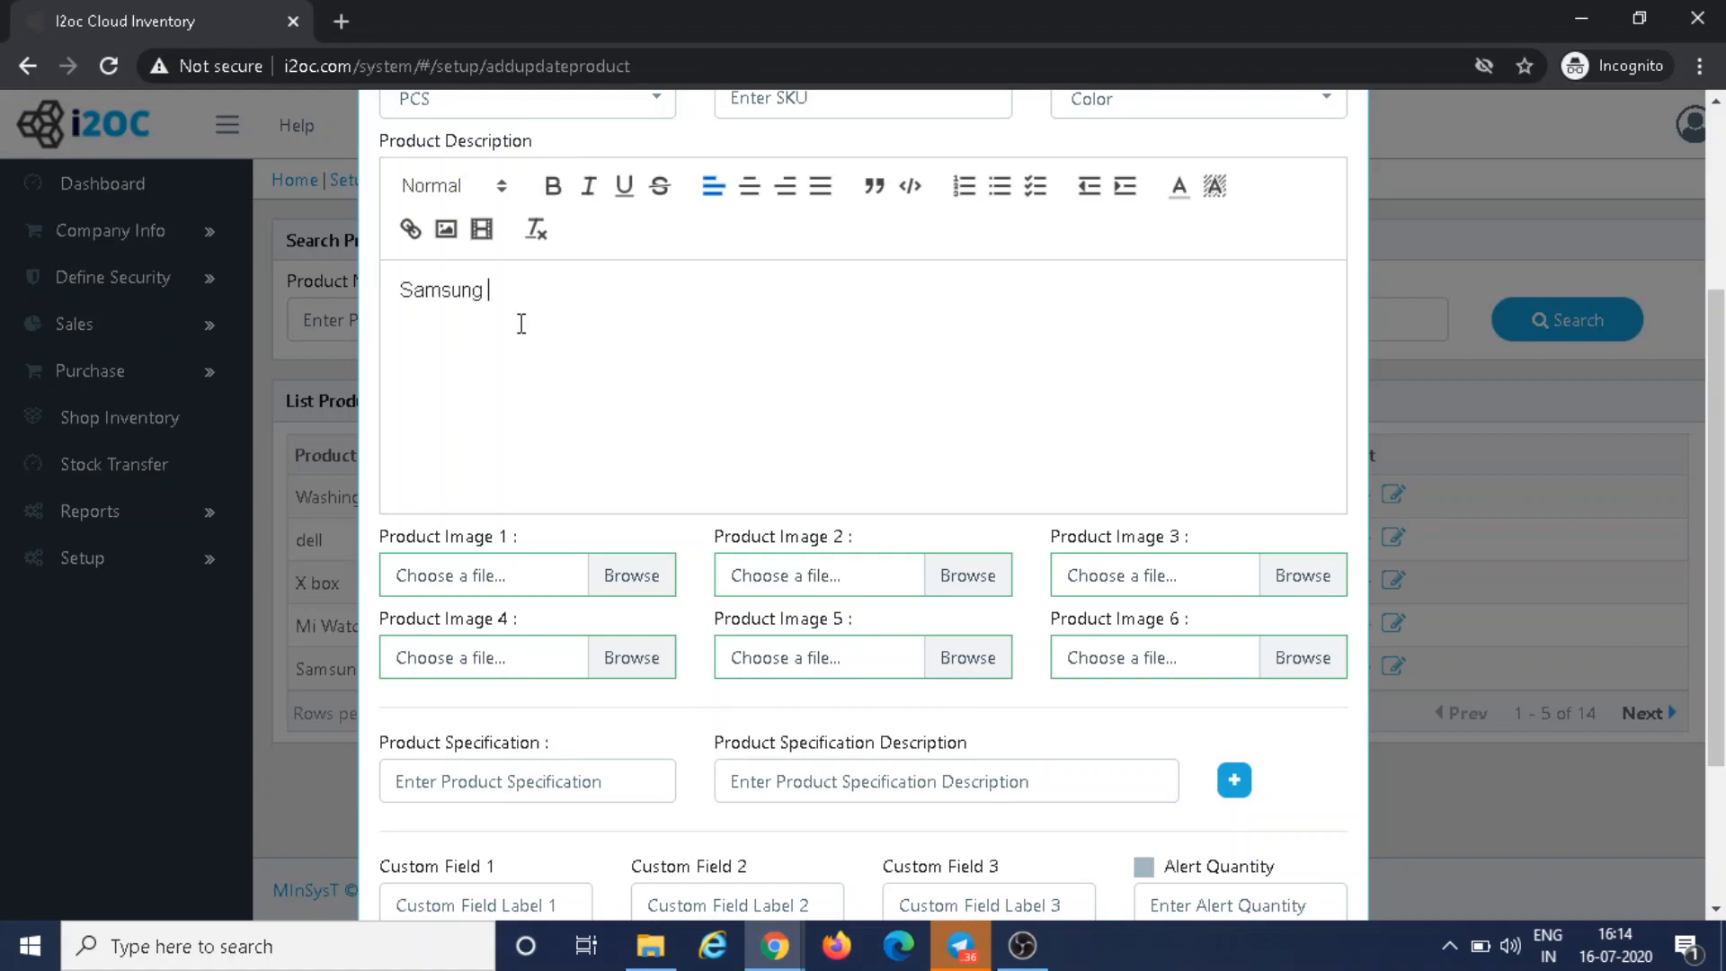
text(32 incha smart tv)
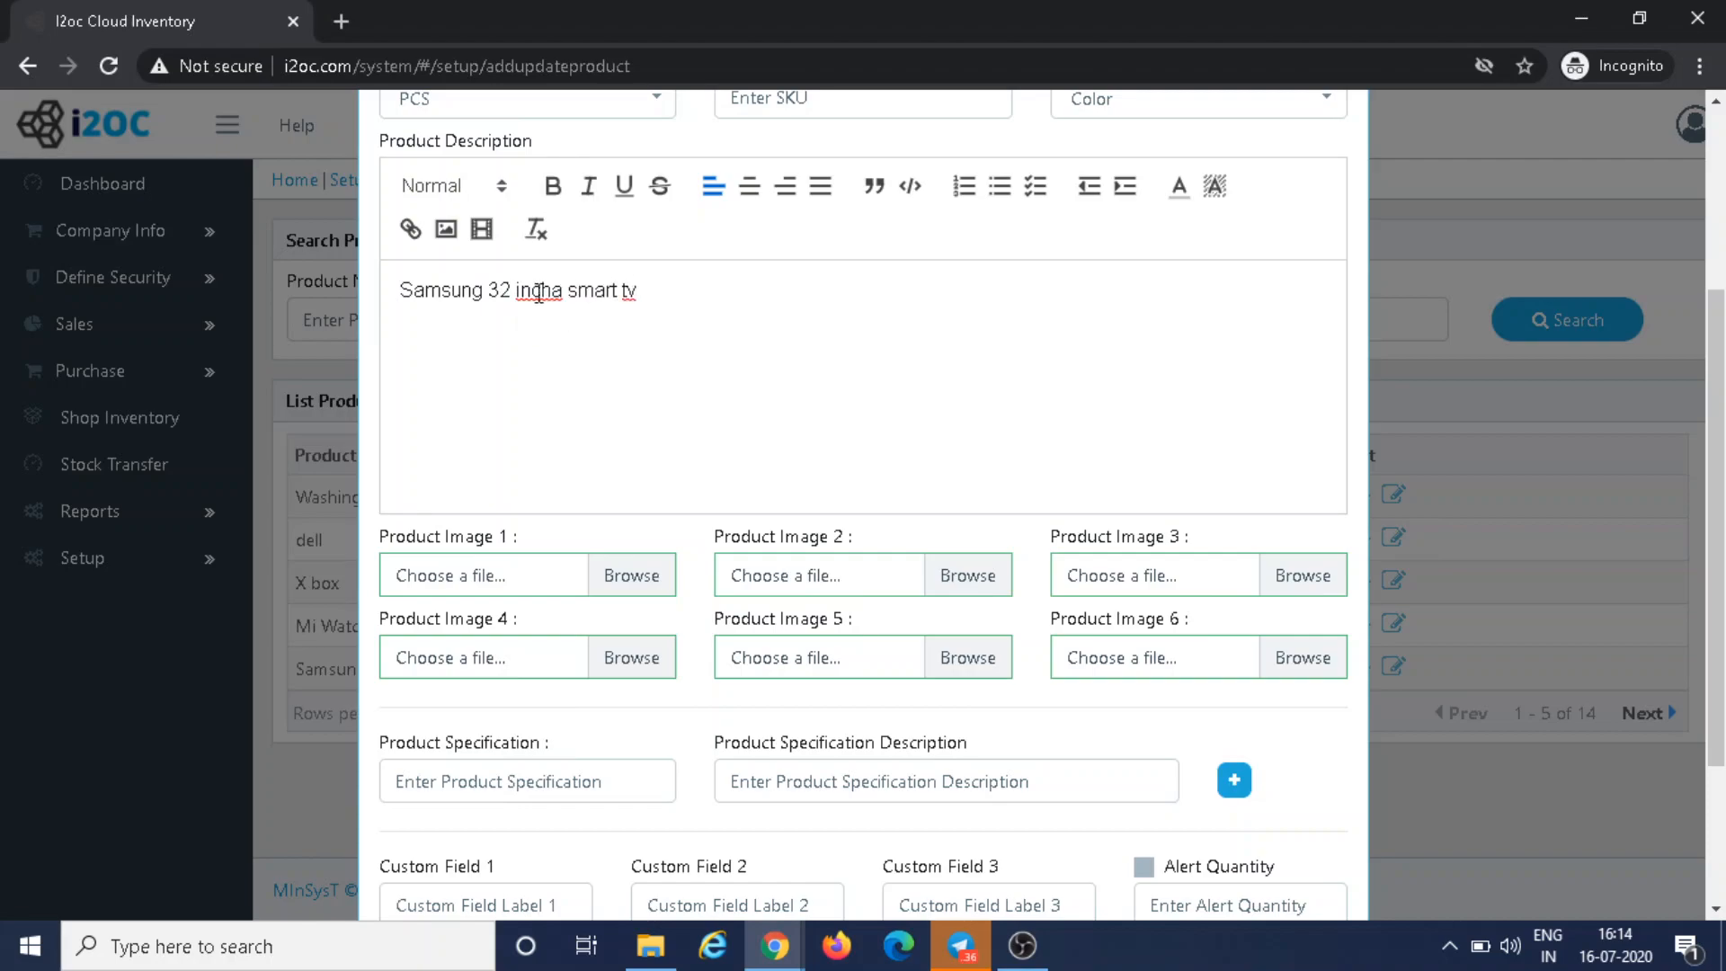
click(537, 292)
click(565, 292)
key(BackSpace)
- Enter the product specification "Screen size" with the description "32 inch"
scroll(635, 461, down, 3)
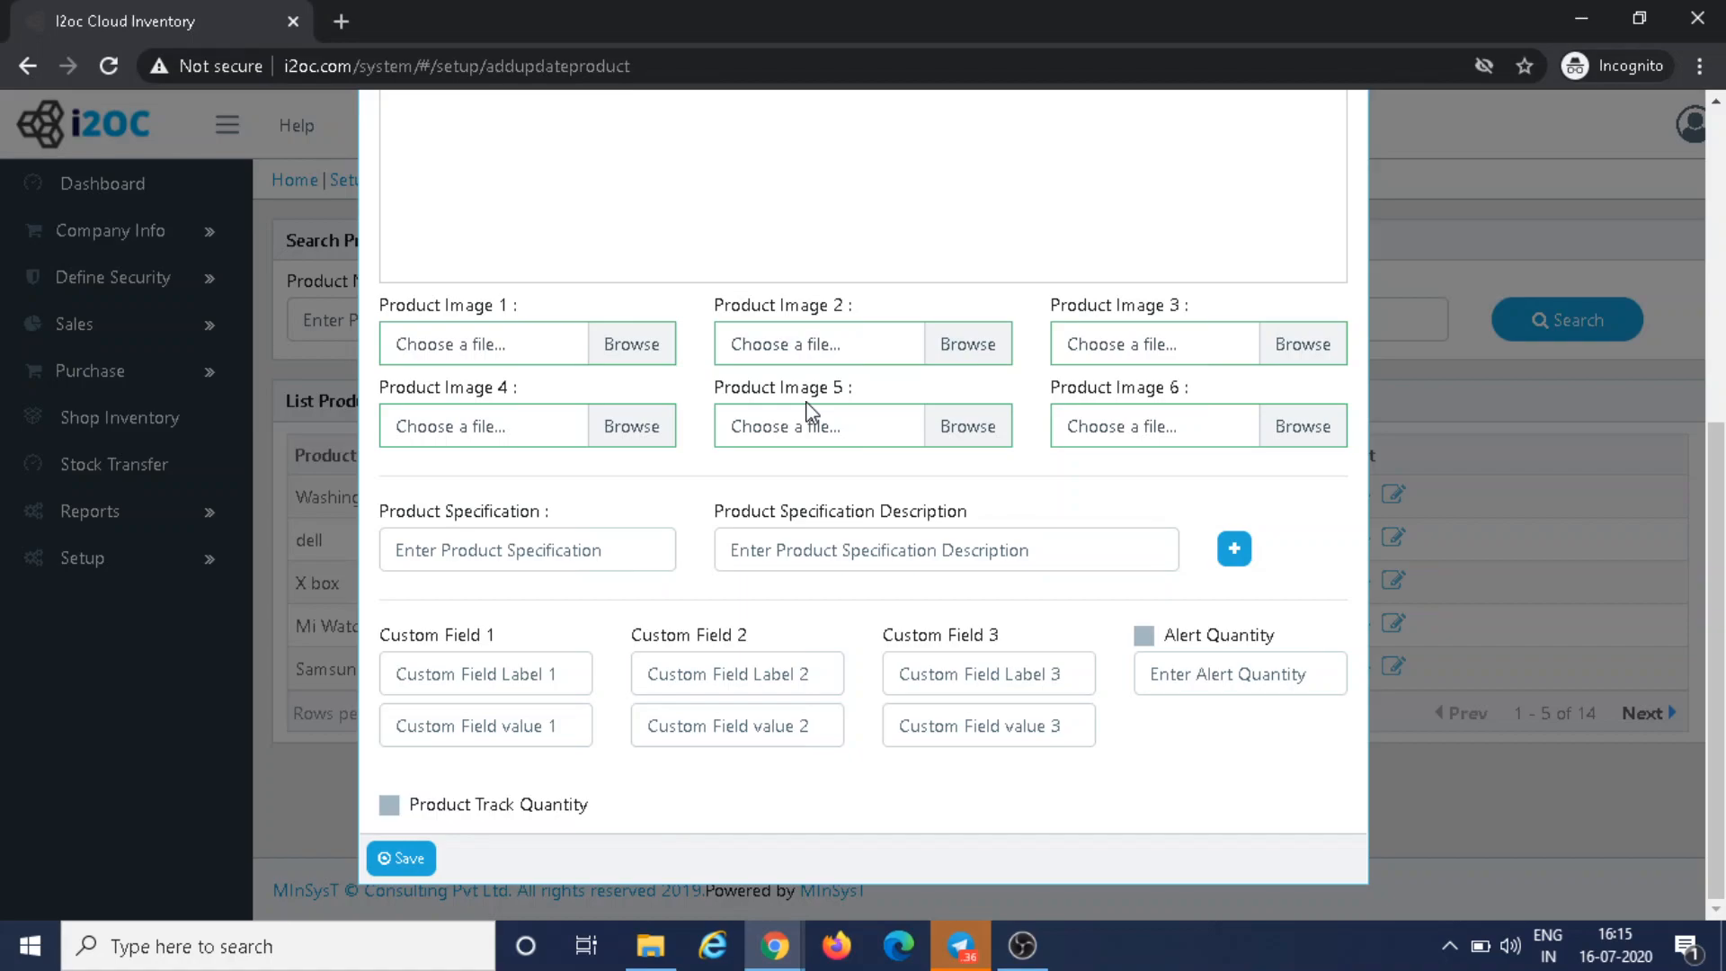
click(632, 550)
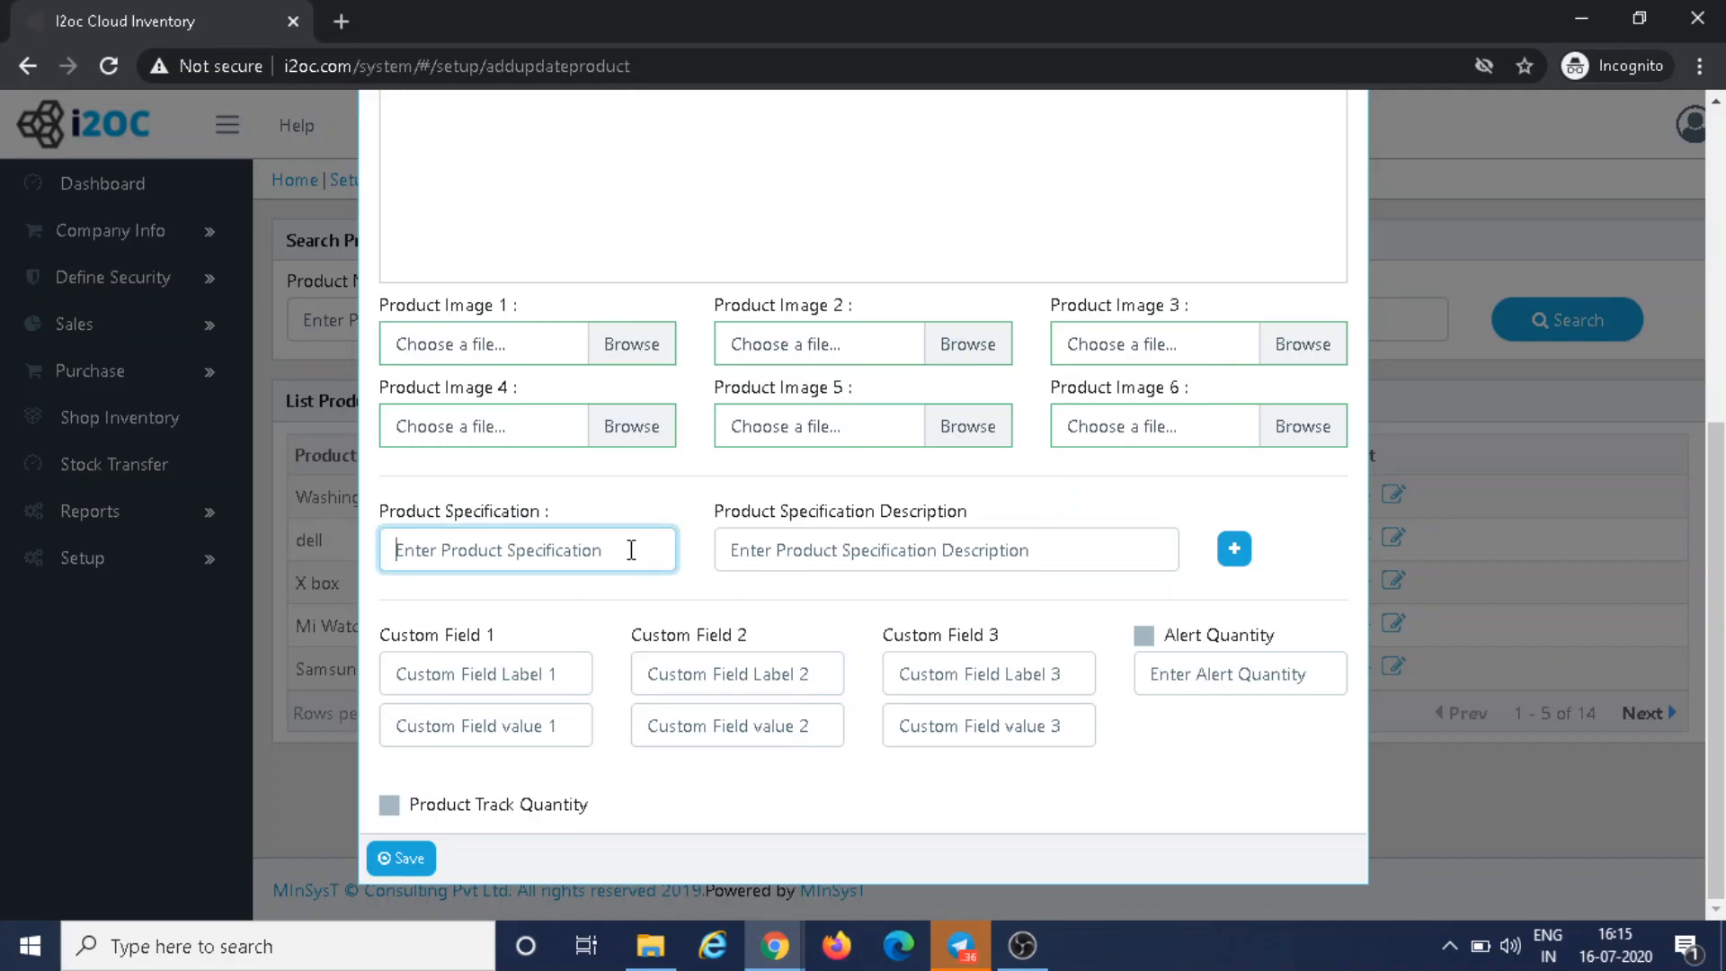
text(S)
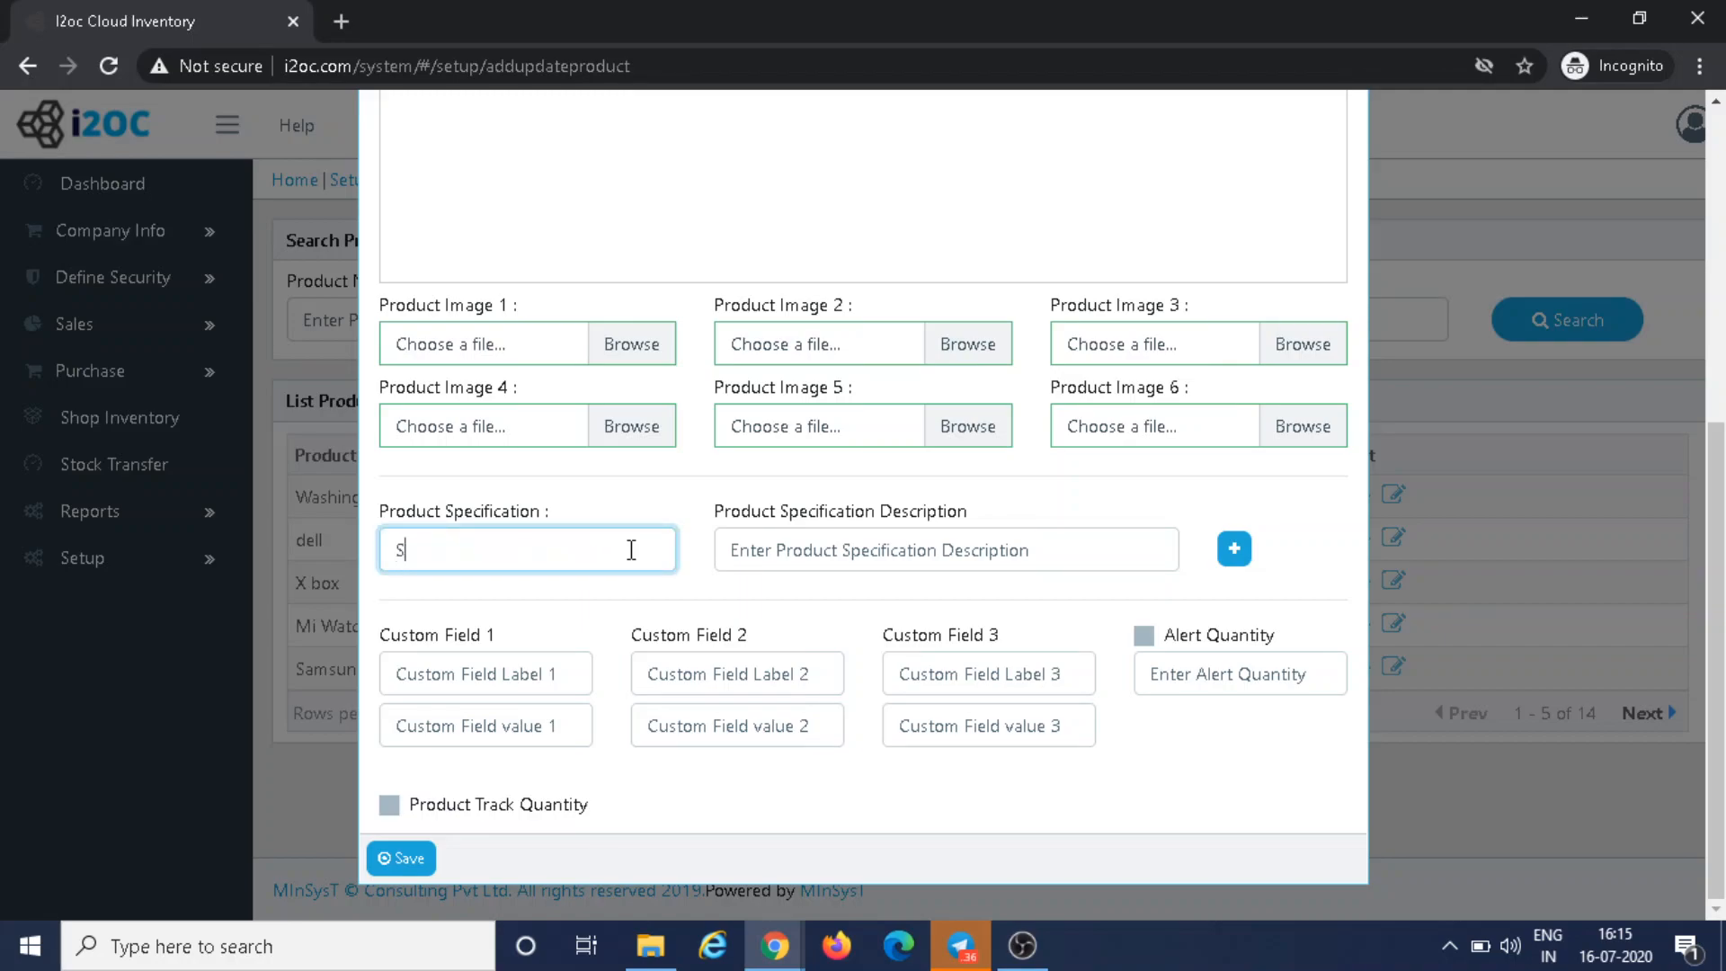
text(creen size)
click(775, 548)
text(32 inch)
- Add a second product specification named "Remote" with the description "lcd display remote"
click(1234, 552)
click(470, 608)
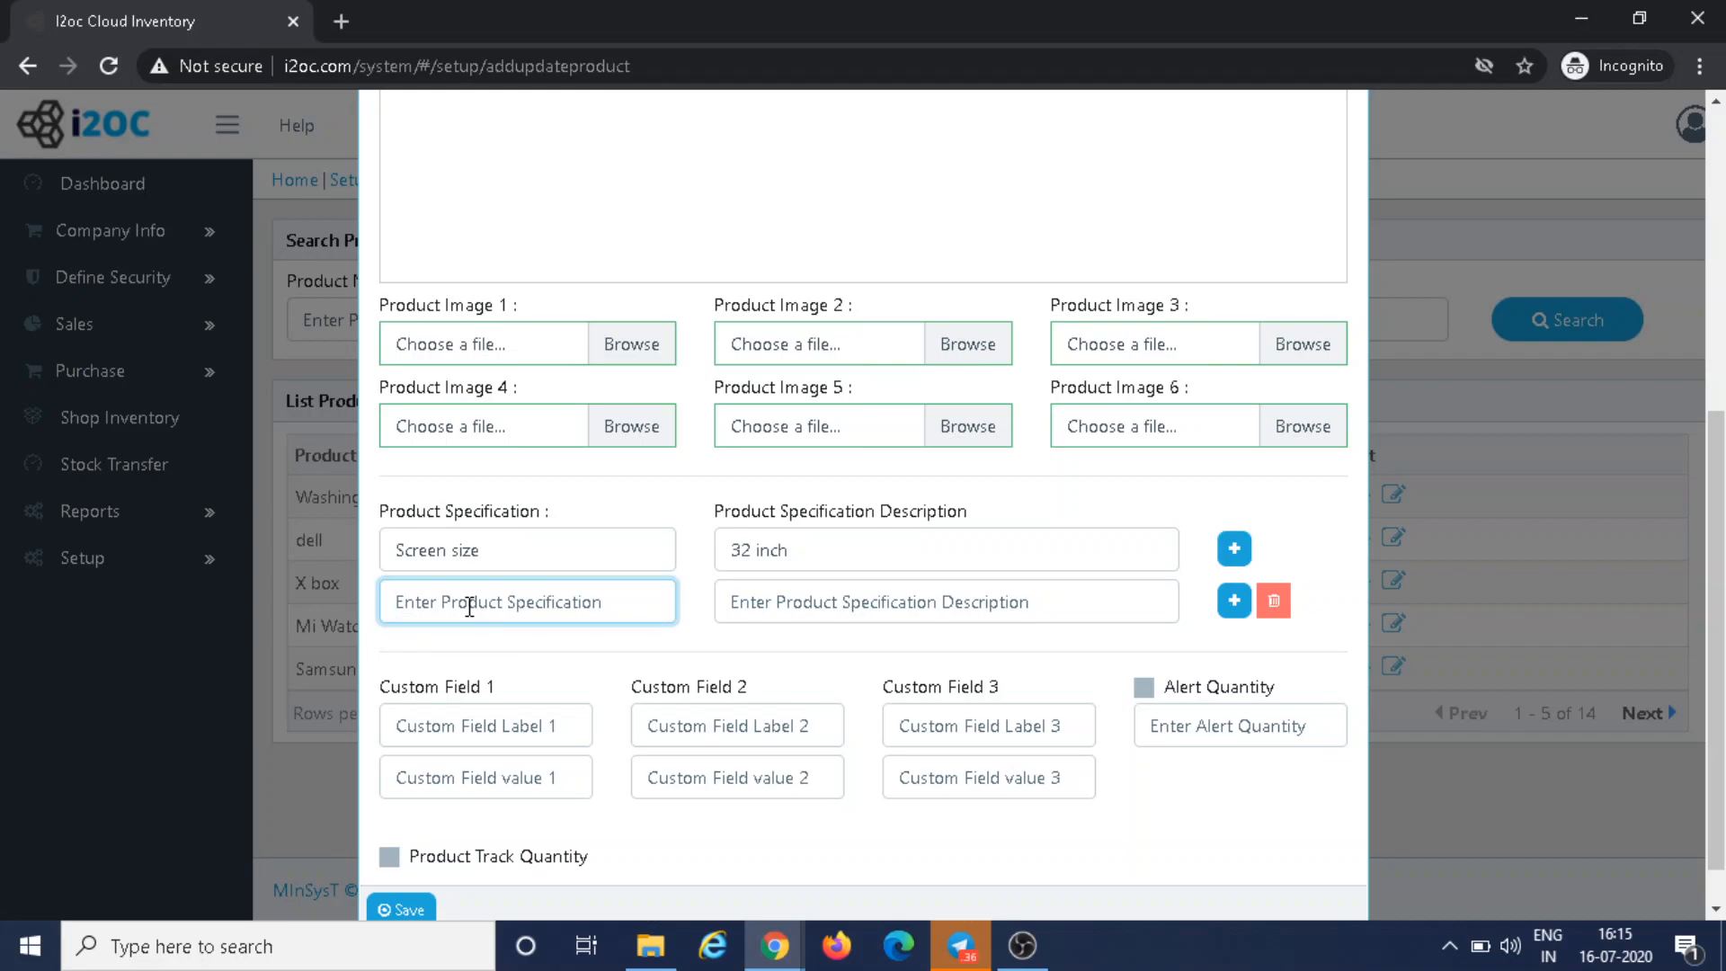
text(Remote)
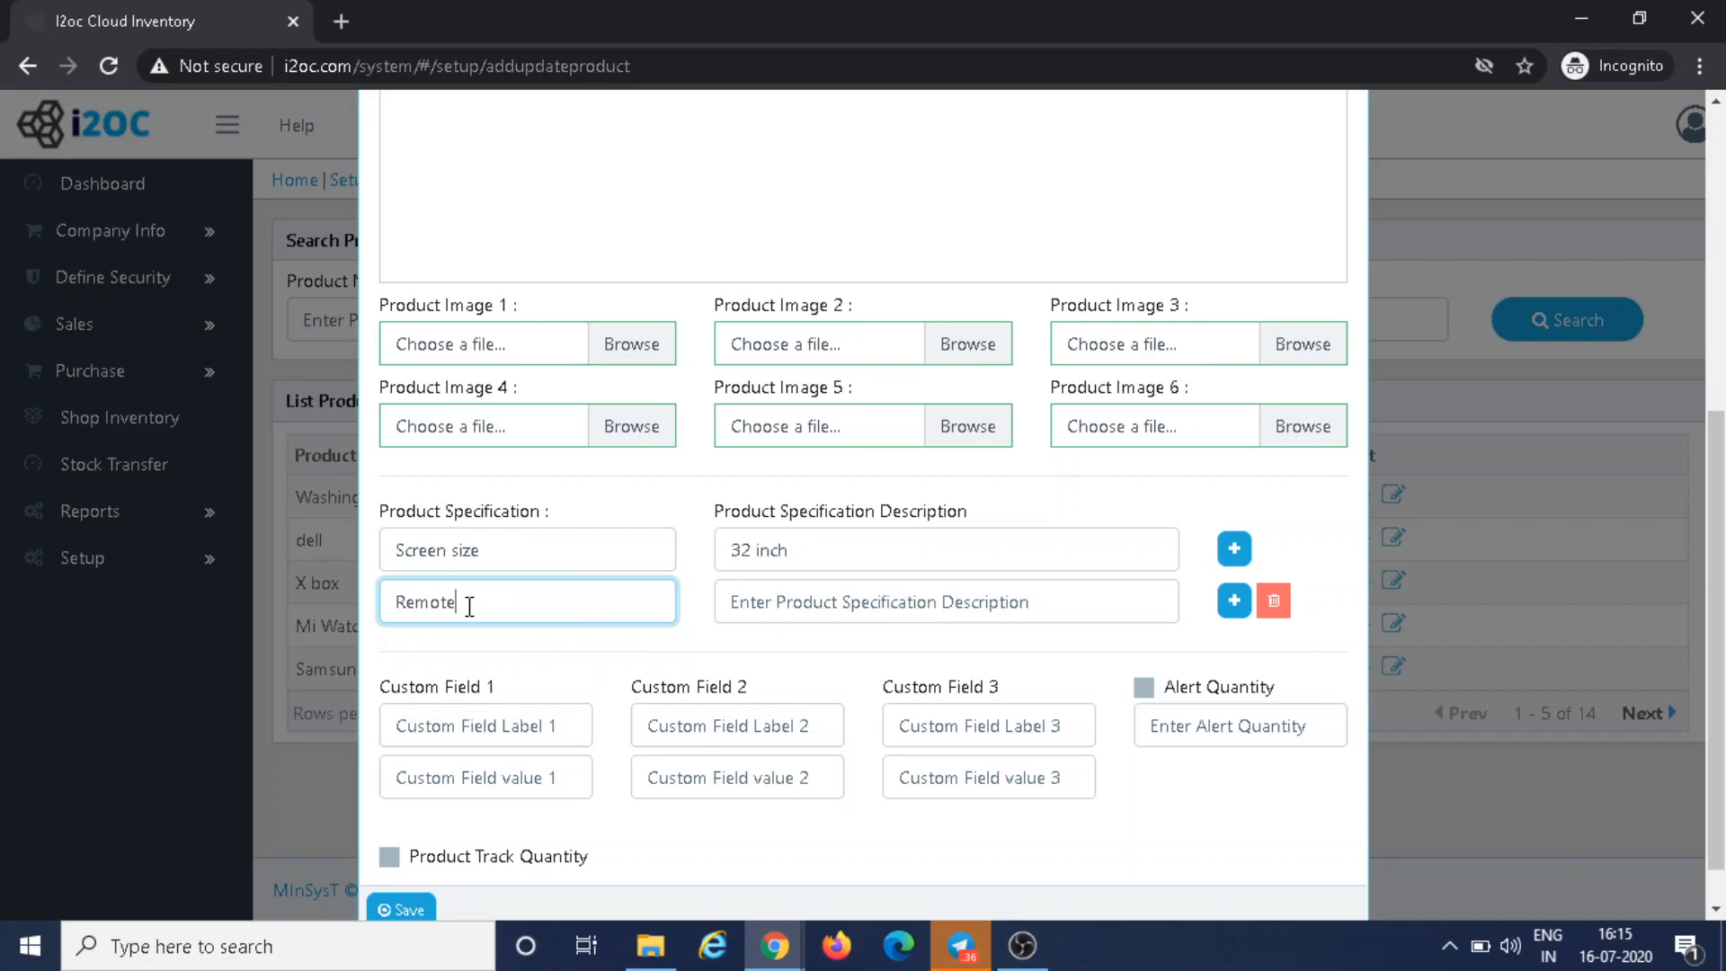
key(Tab)
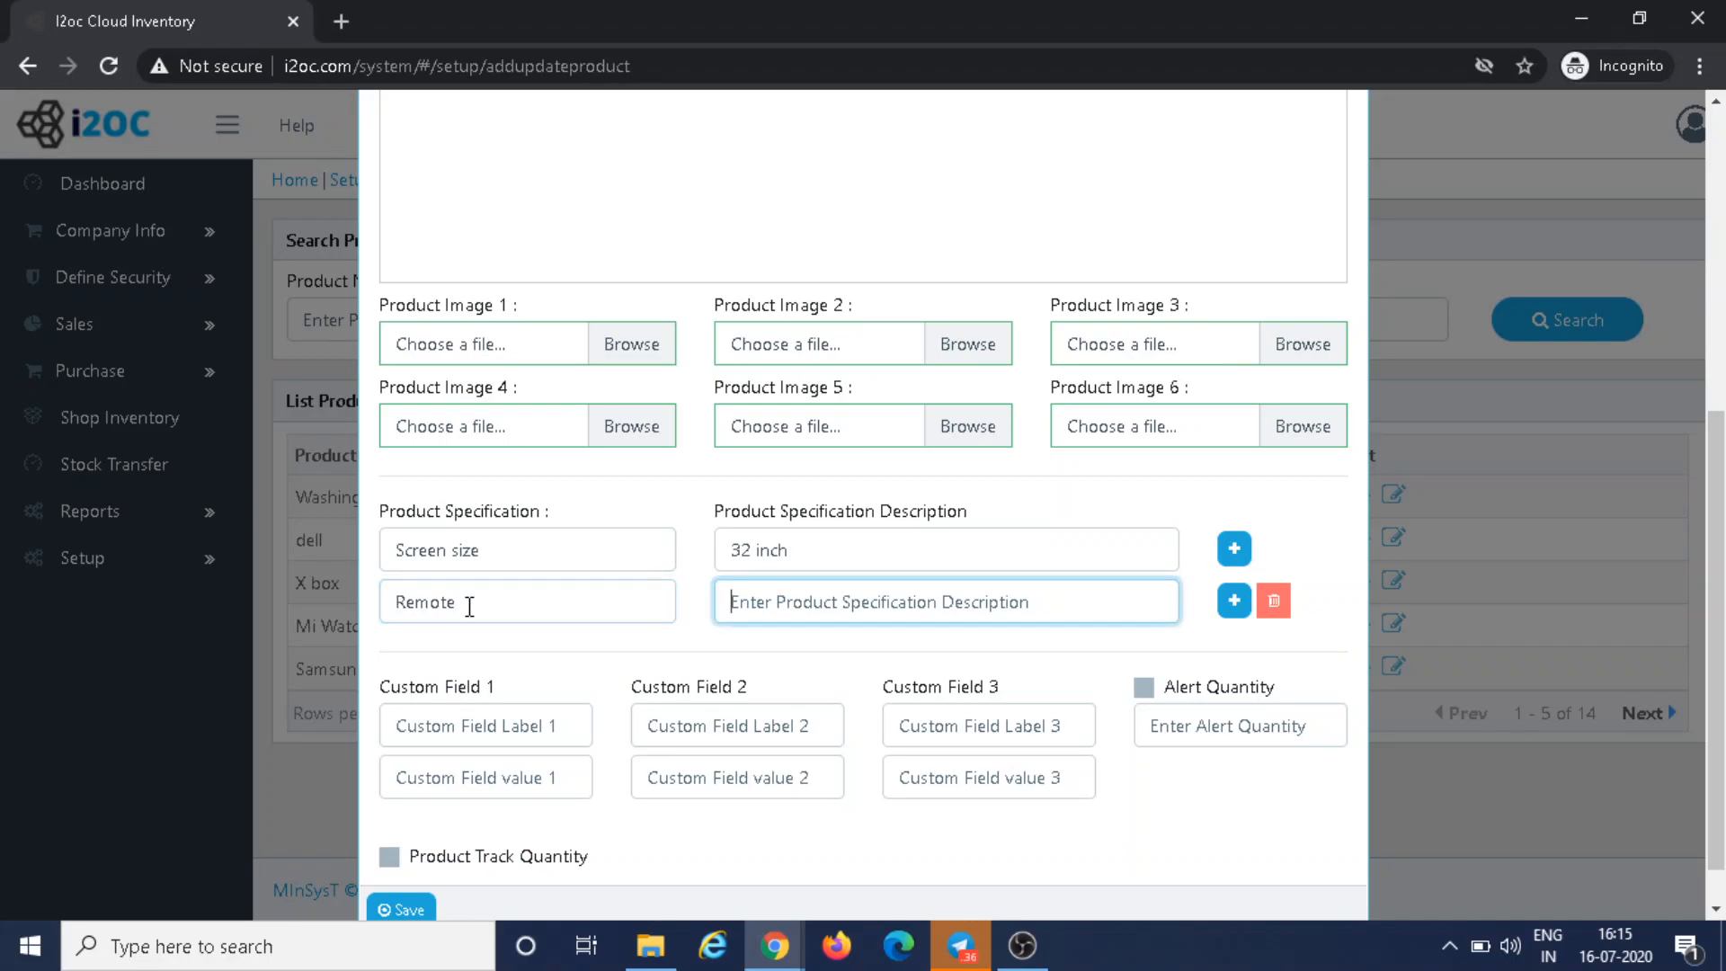
text(lcd dis)
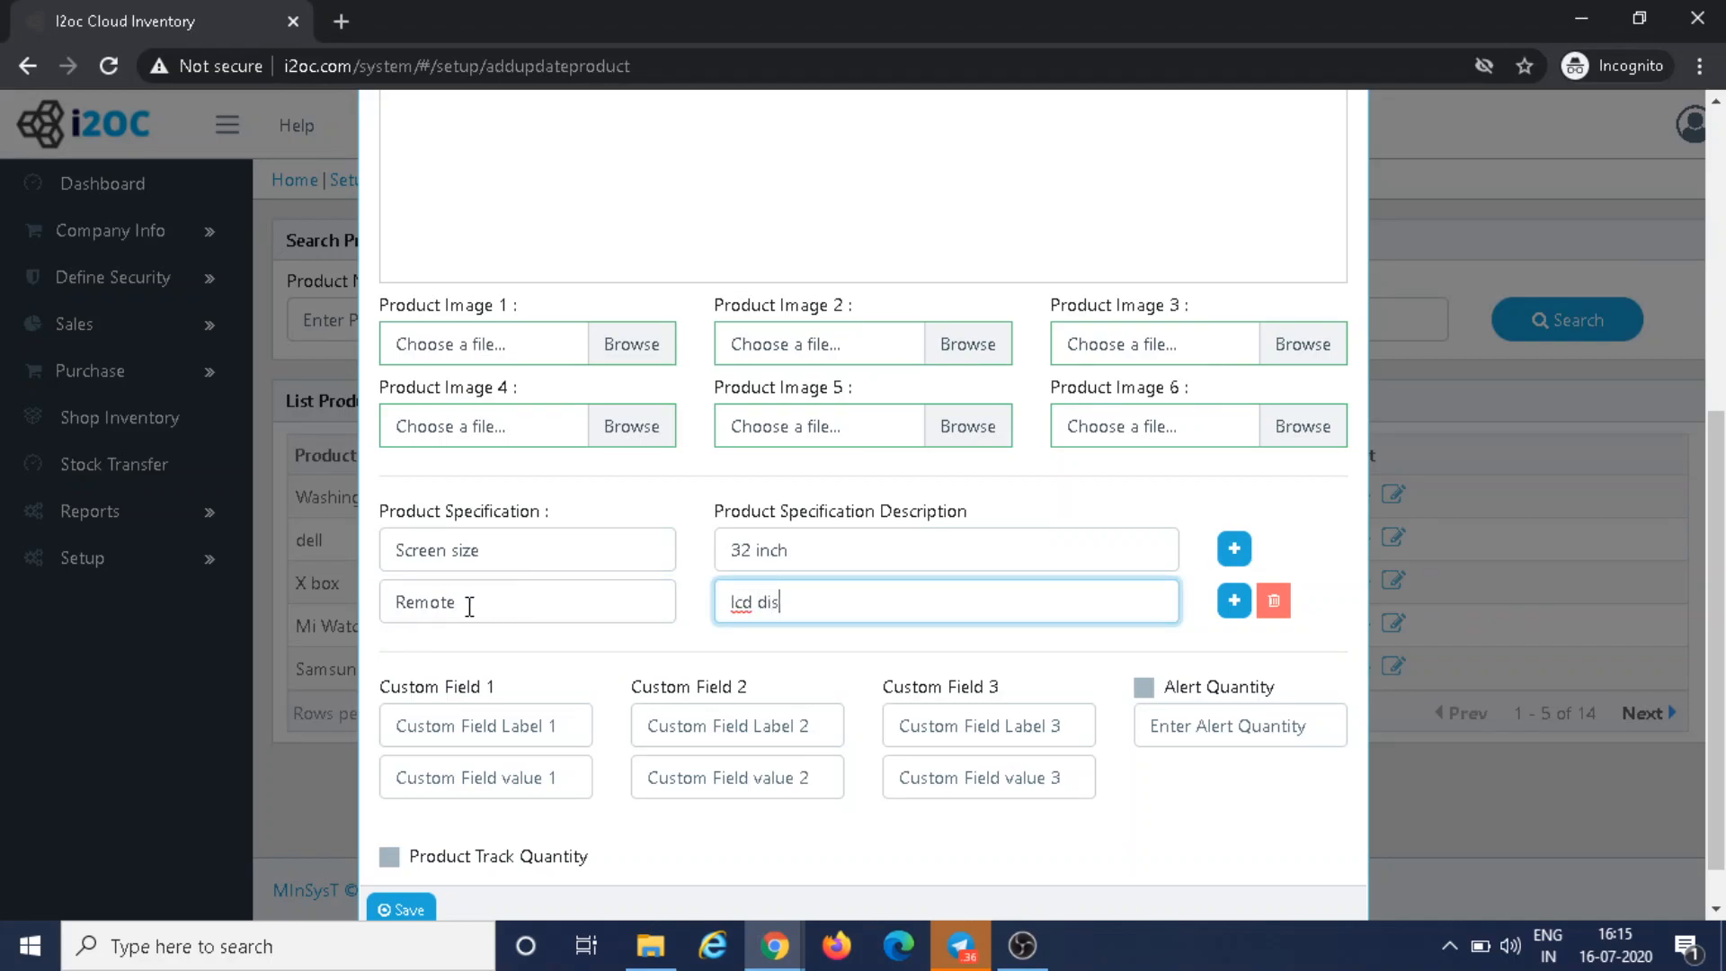
text(play remote)
- Add a third, blank specification row and save the new product
click(1234, 601)
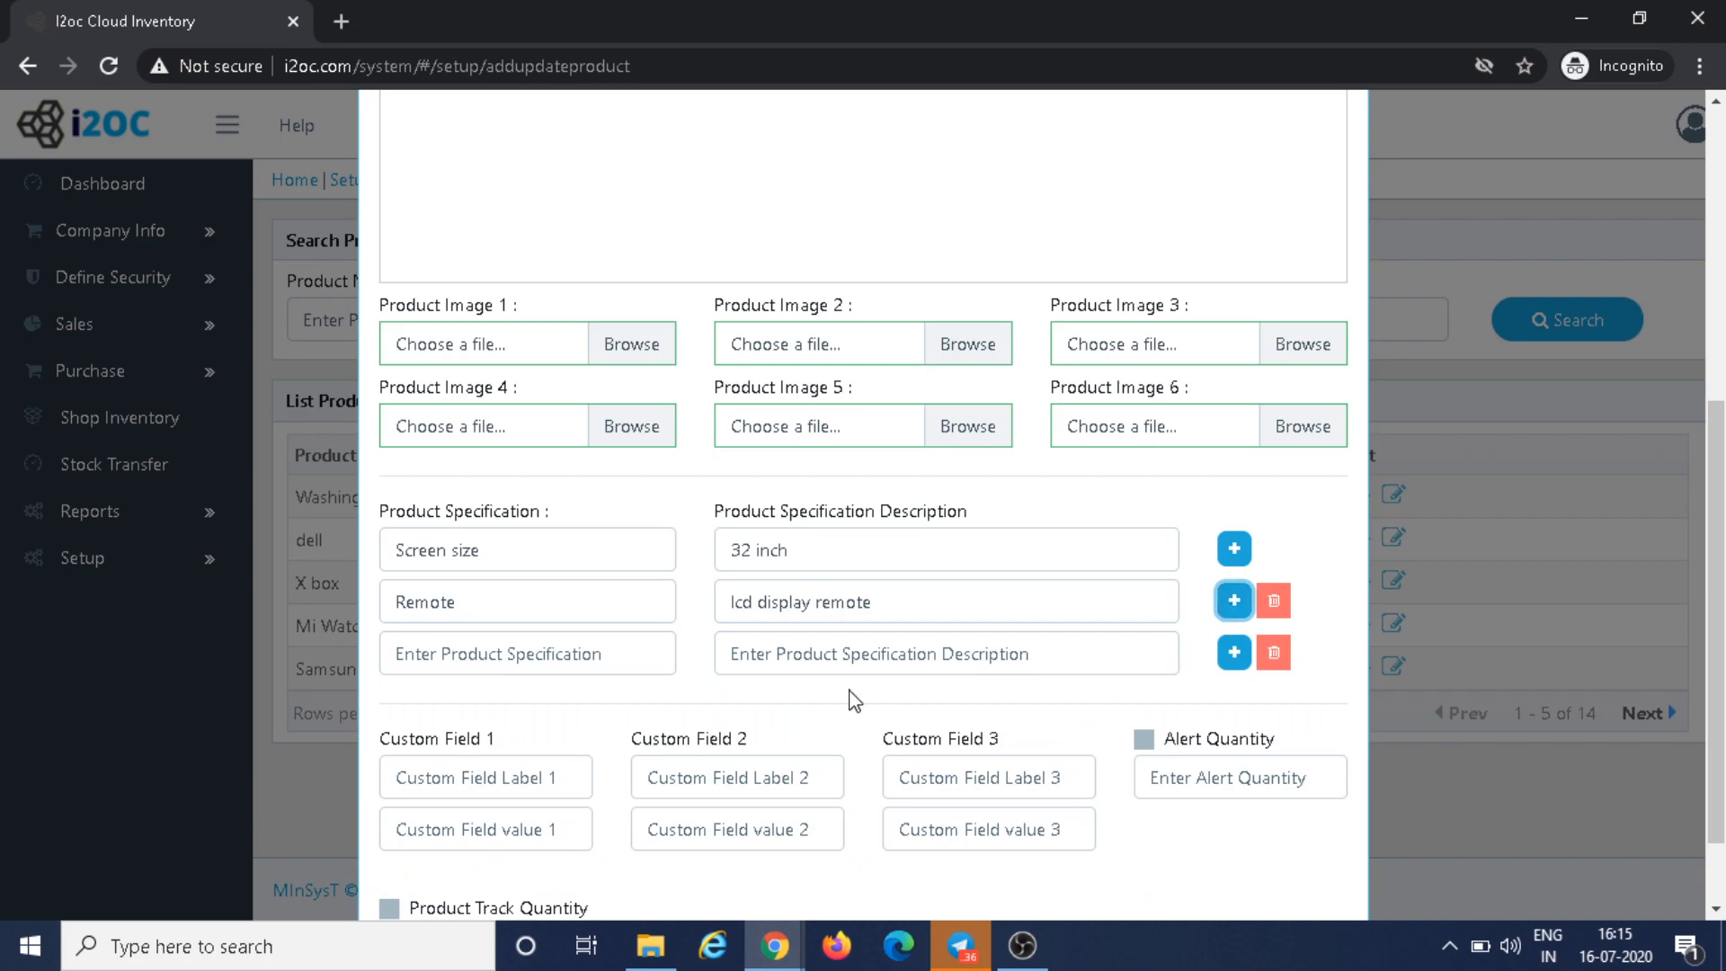
scroll(851, 697, down, 2)
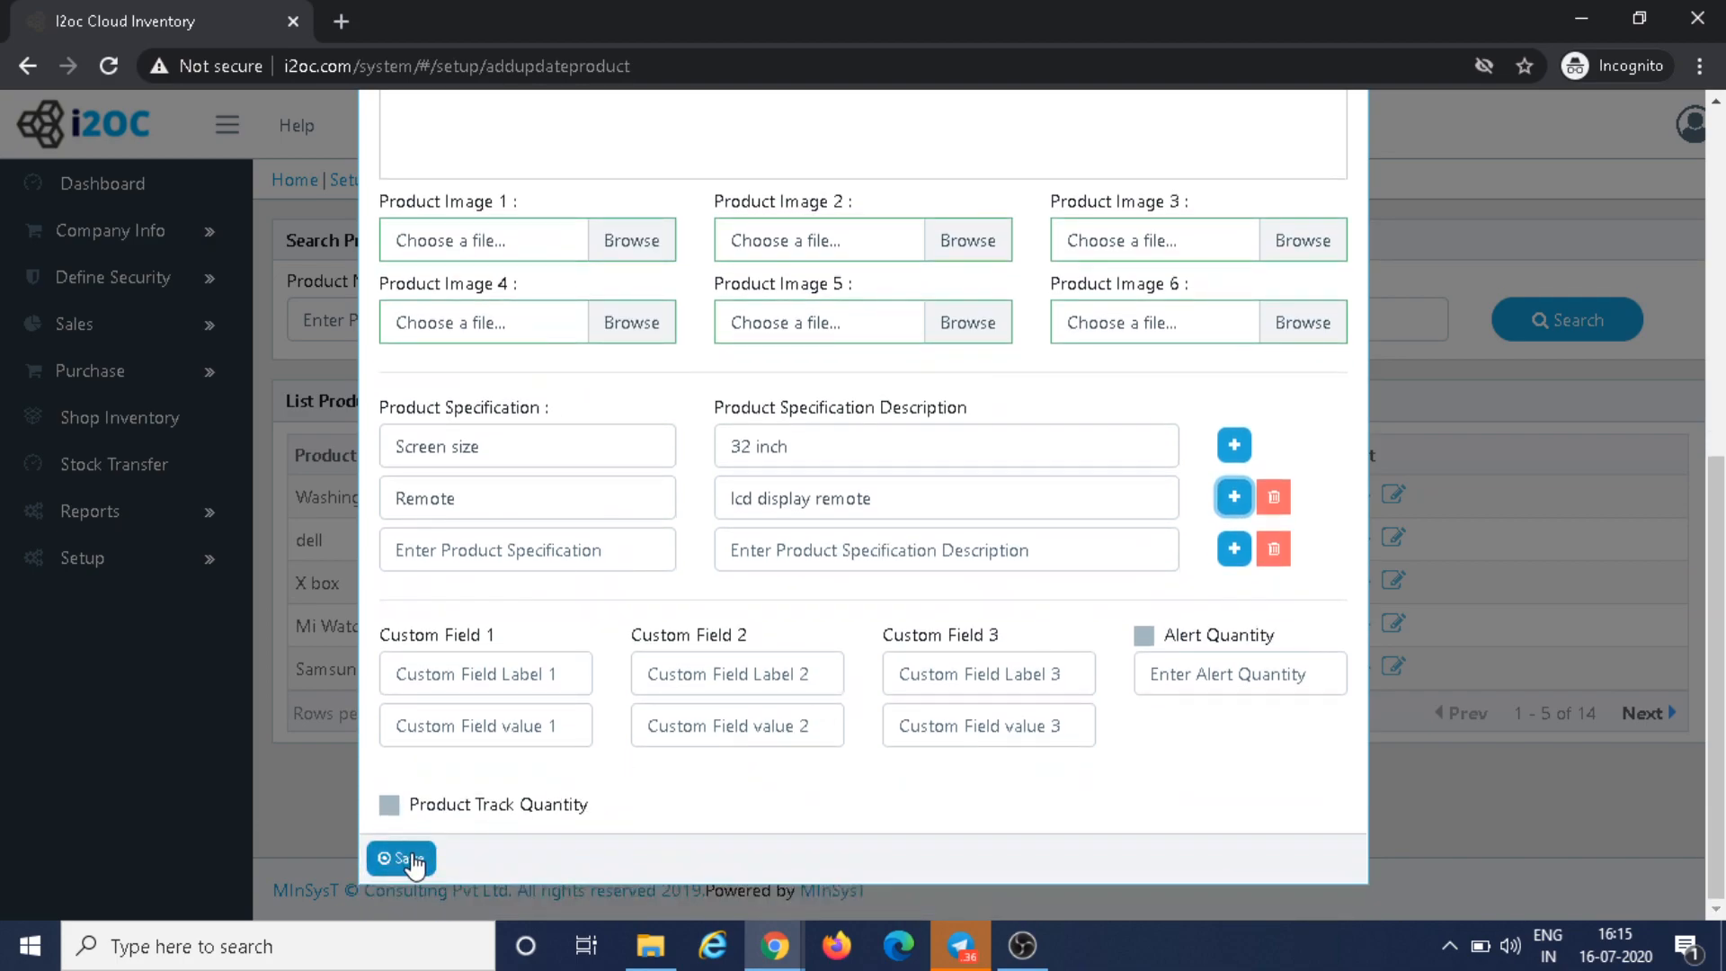
click(412, 856)
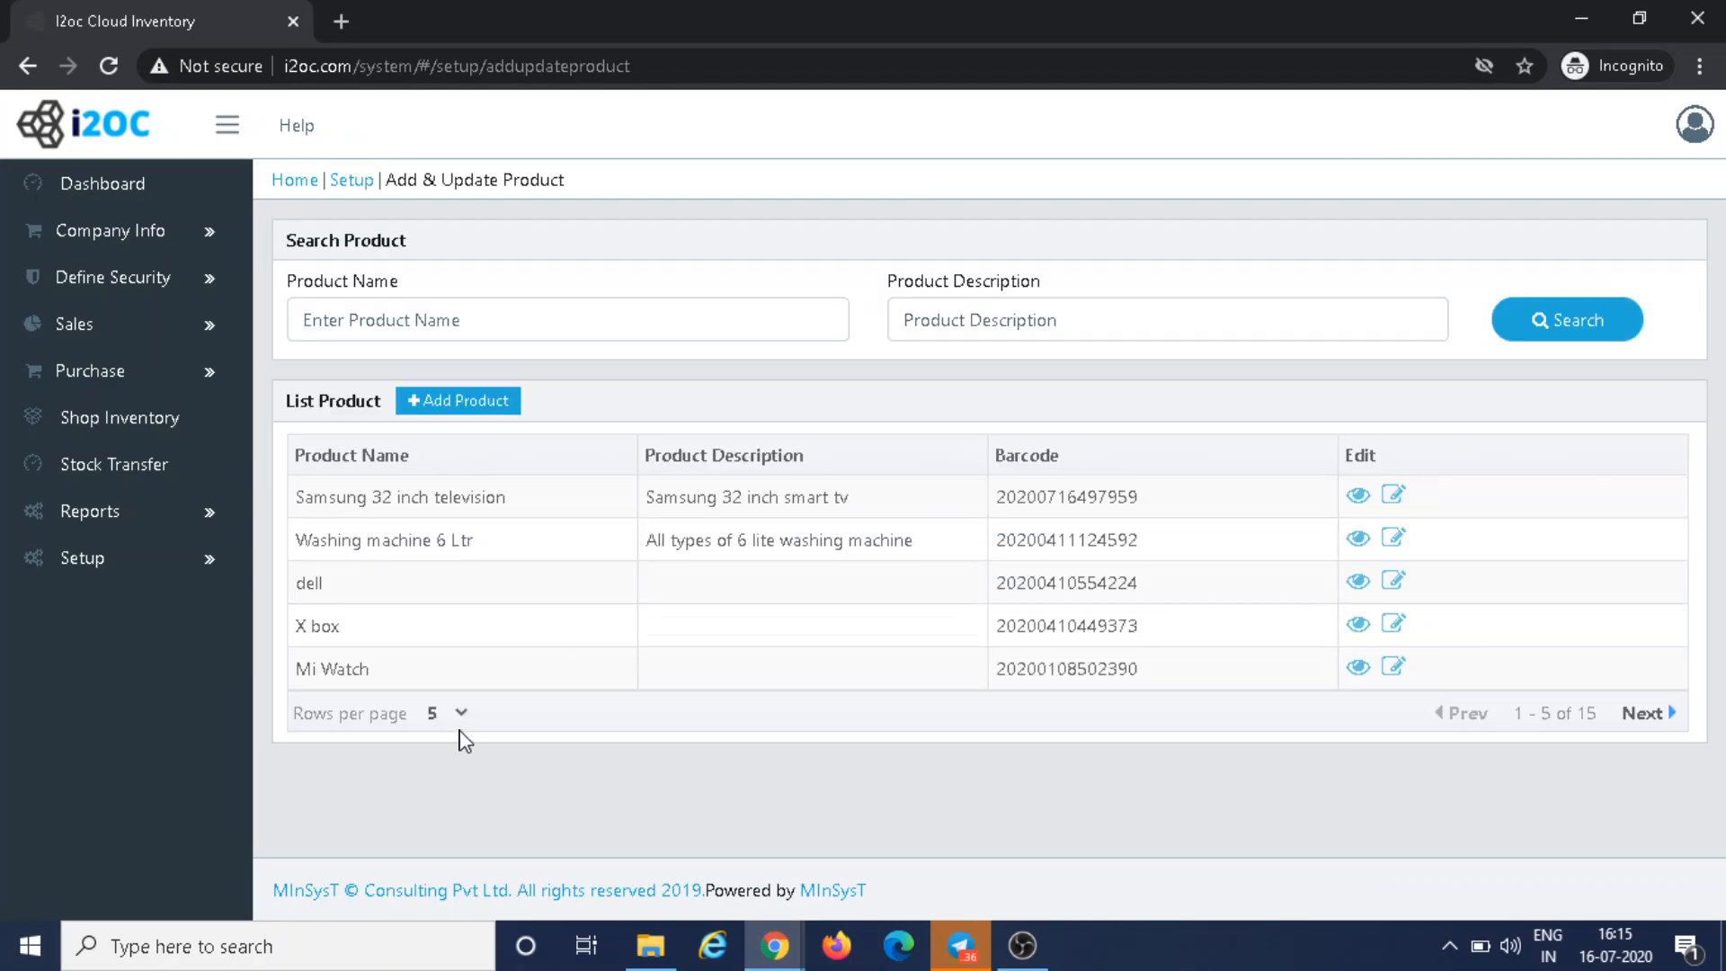
click(461, 716)
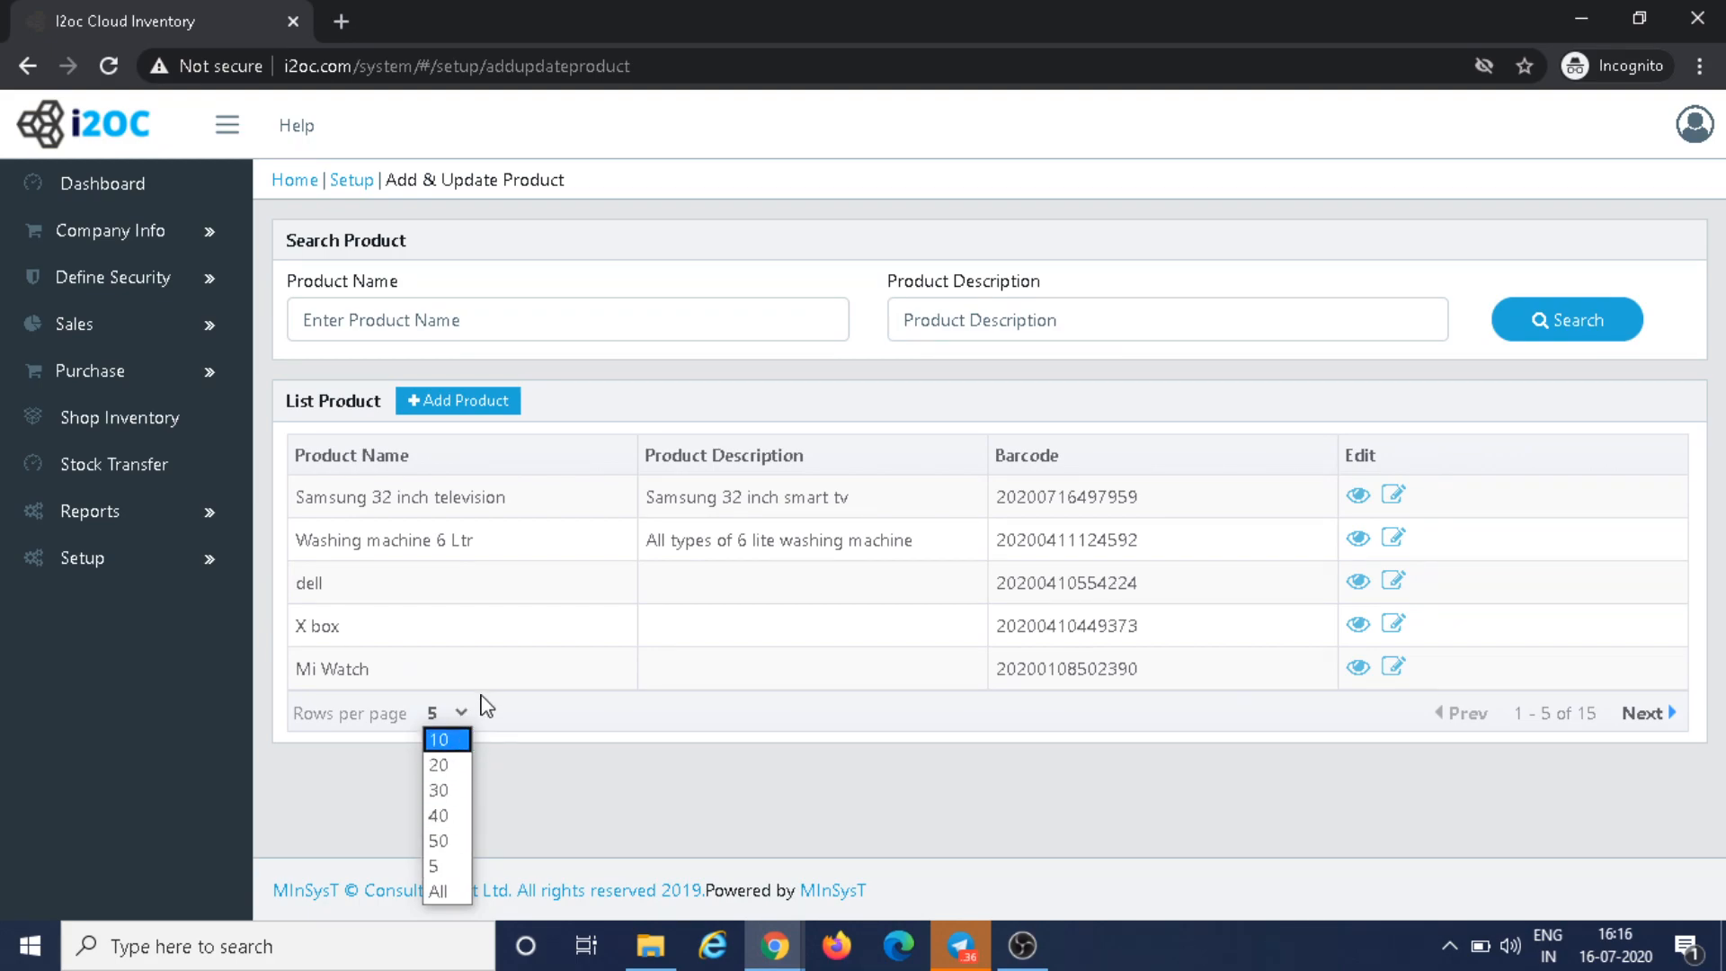
click(553, 307)
click(553, 308)
click(1045, 333)
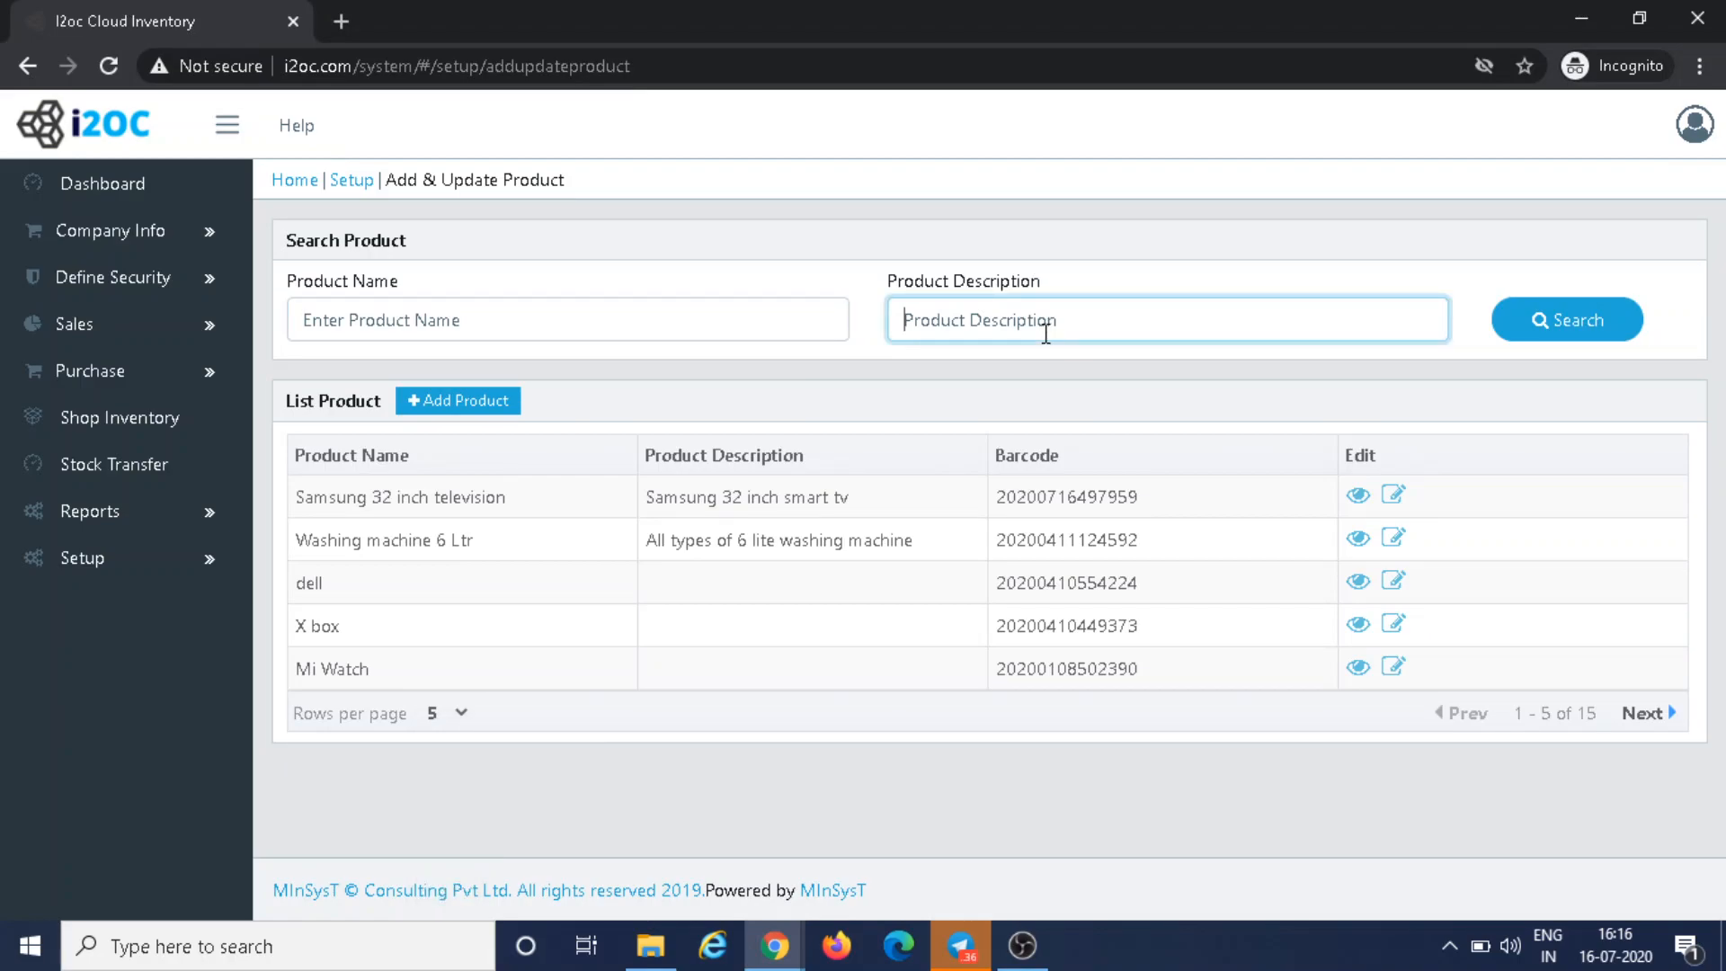
click(800, 325)
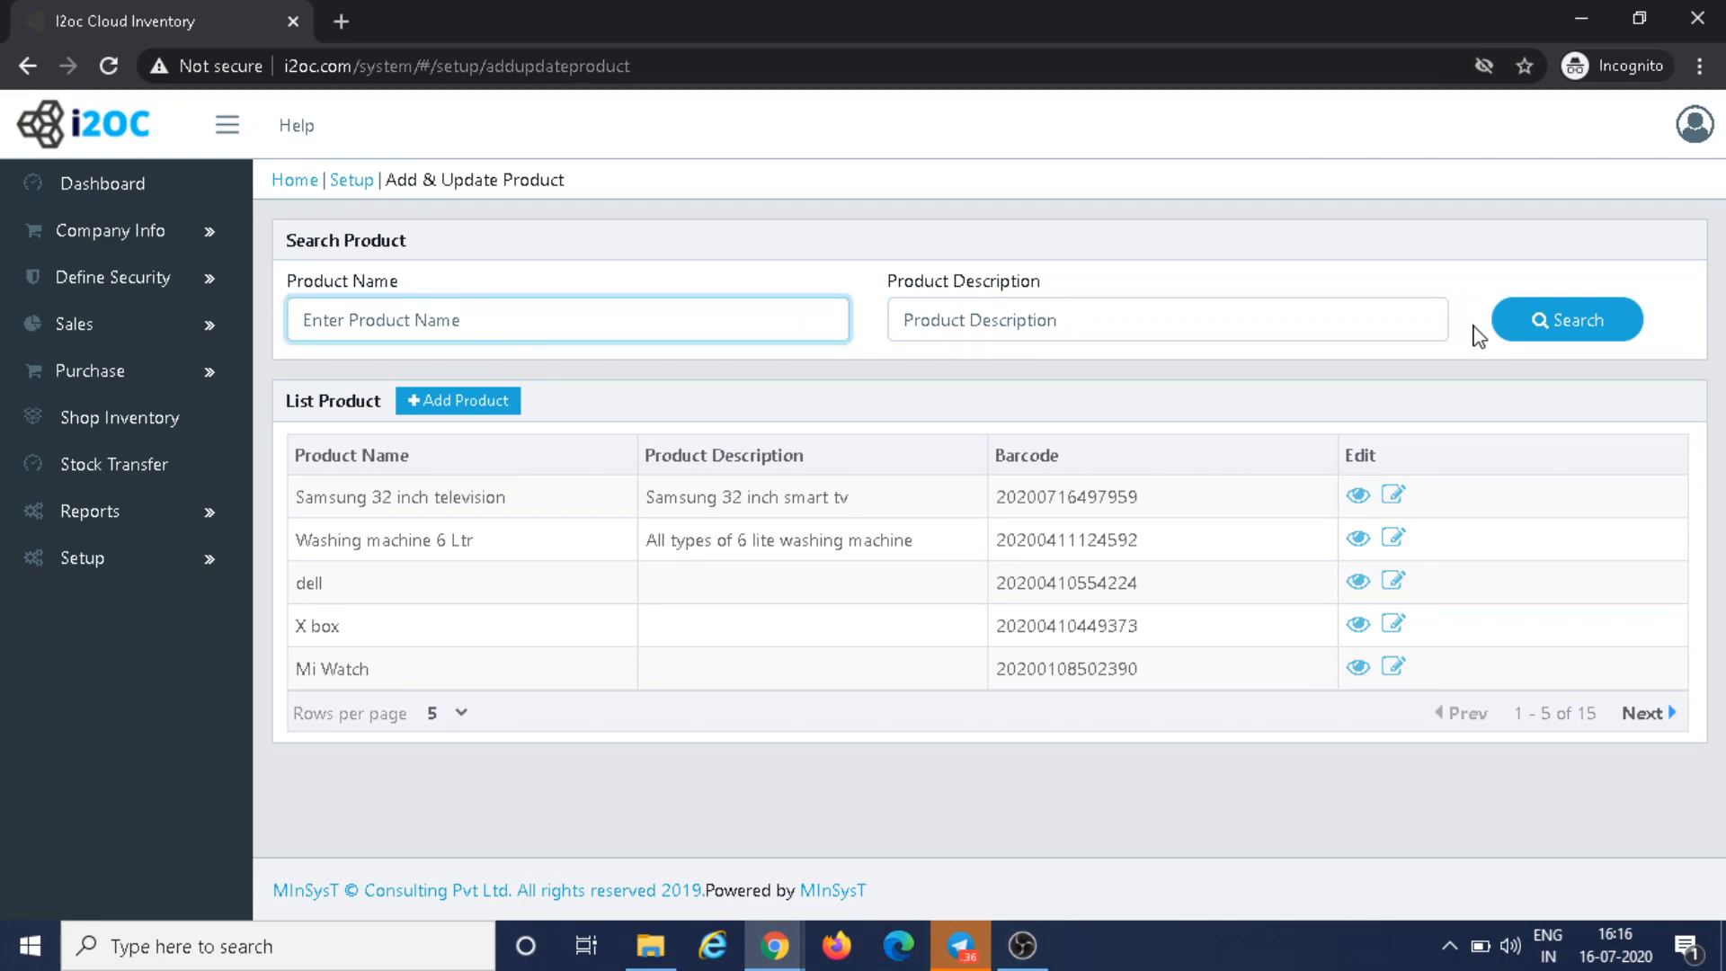
- Open the barcode printing page and add the product "Samsung 32 inch television" to the barcode list
mouse_move(174, 555)
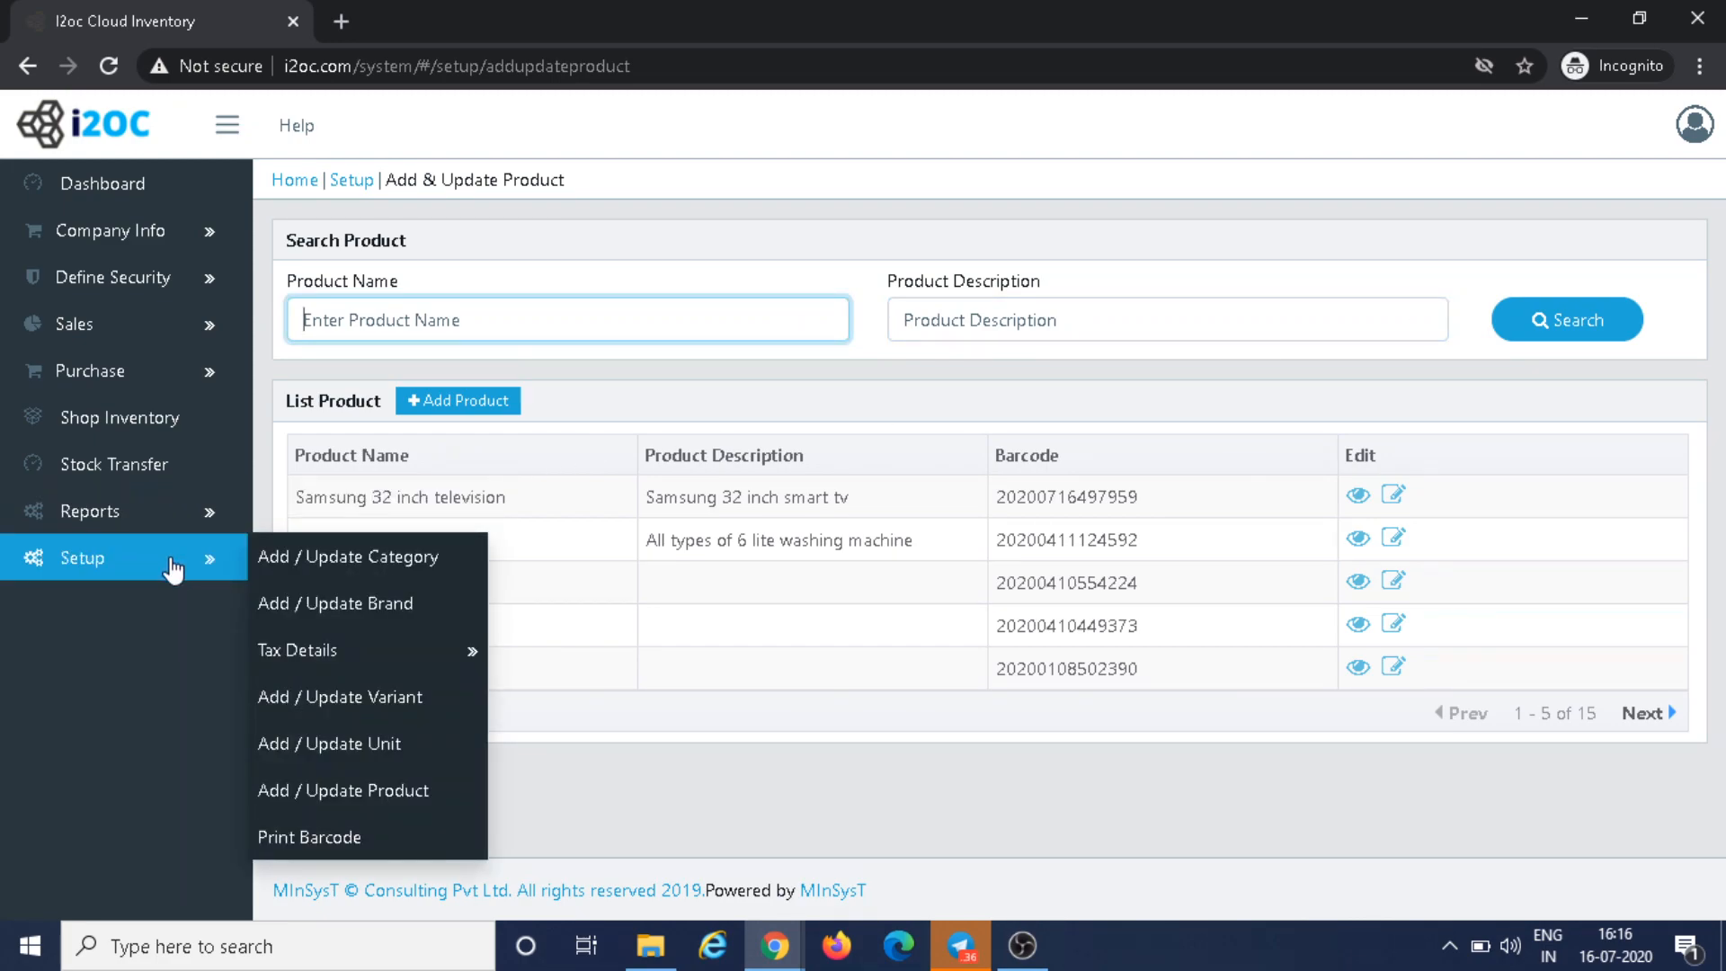
click(331, 841)
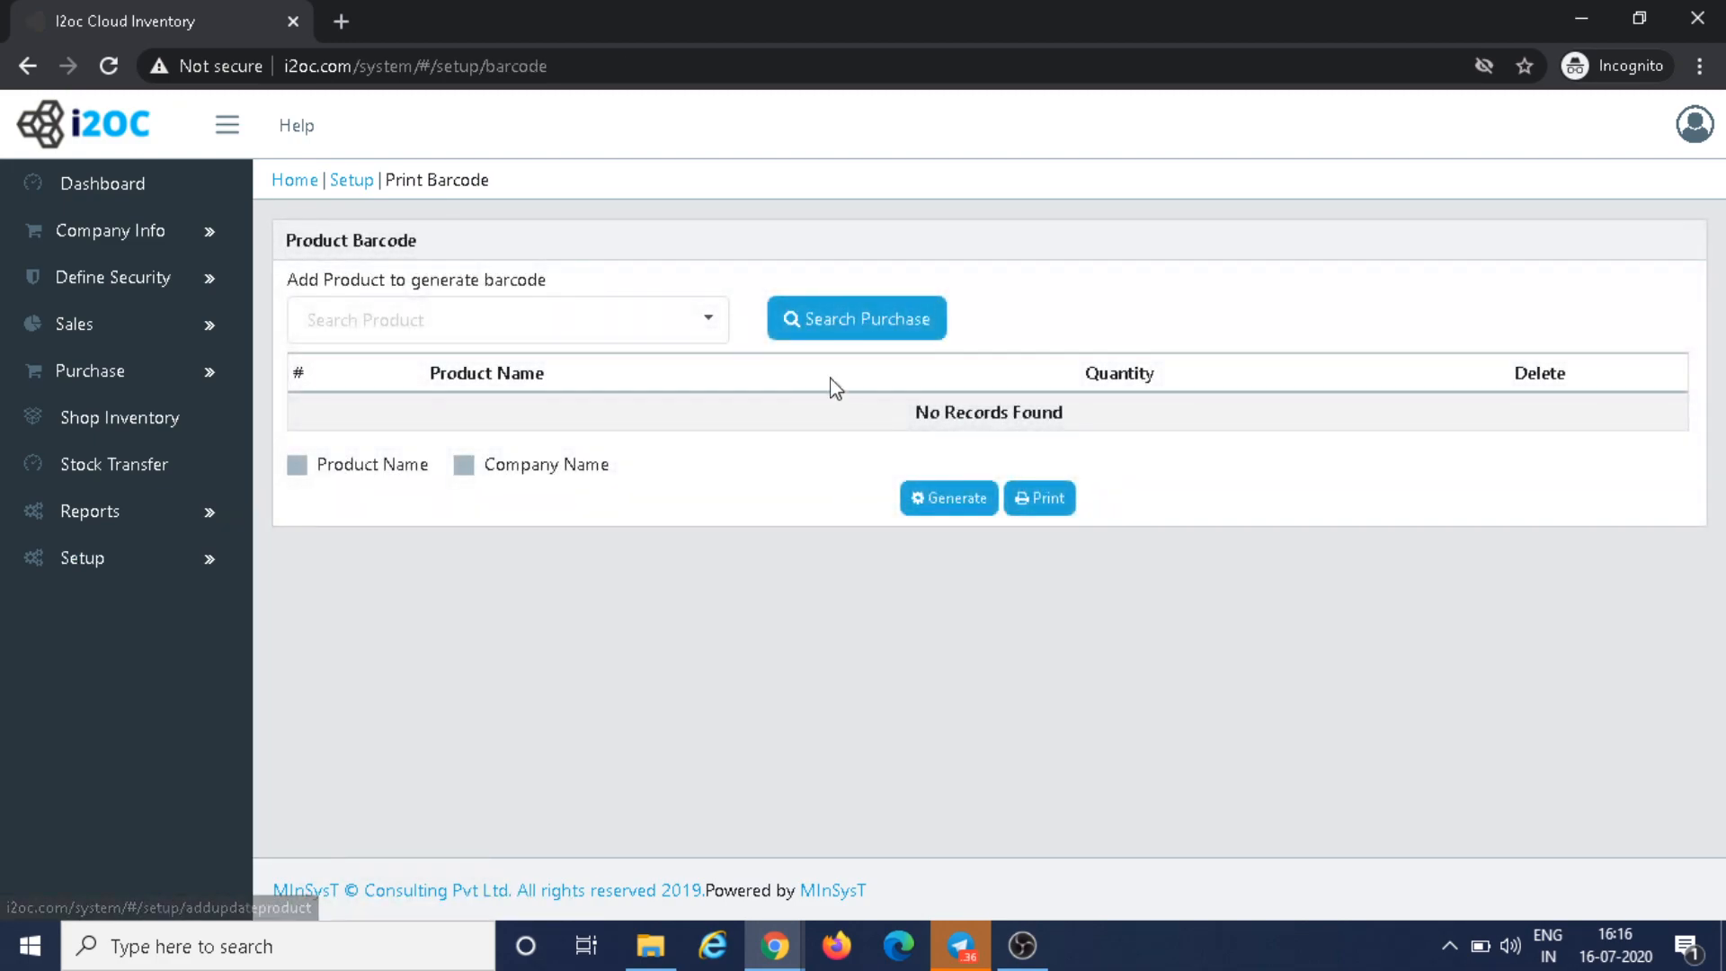
click(666, 328)
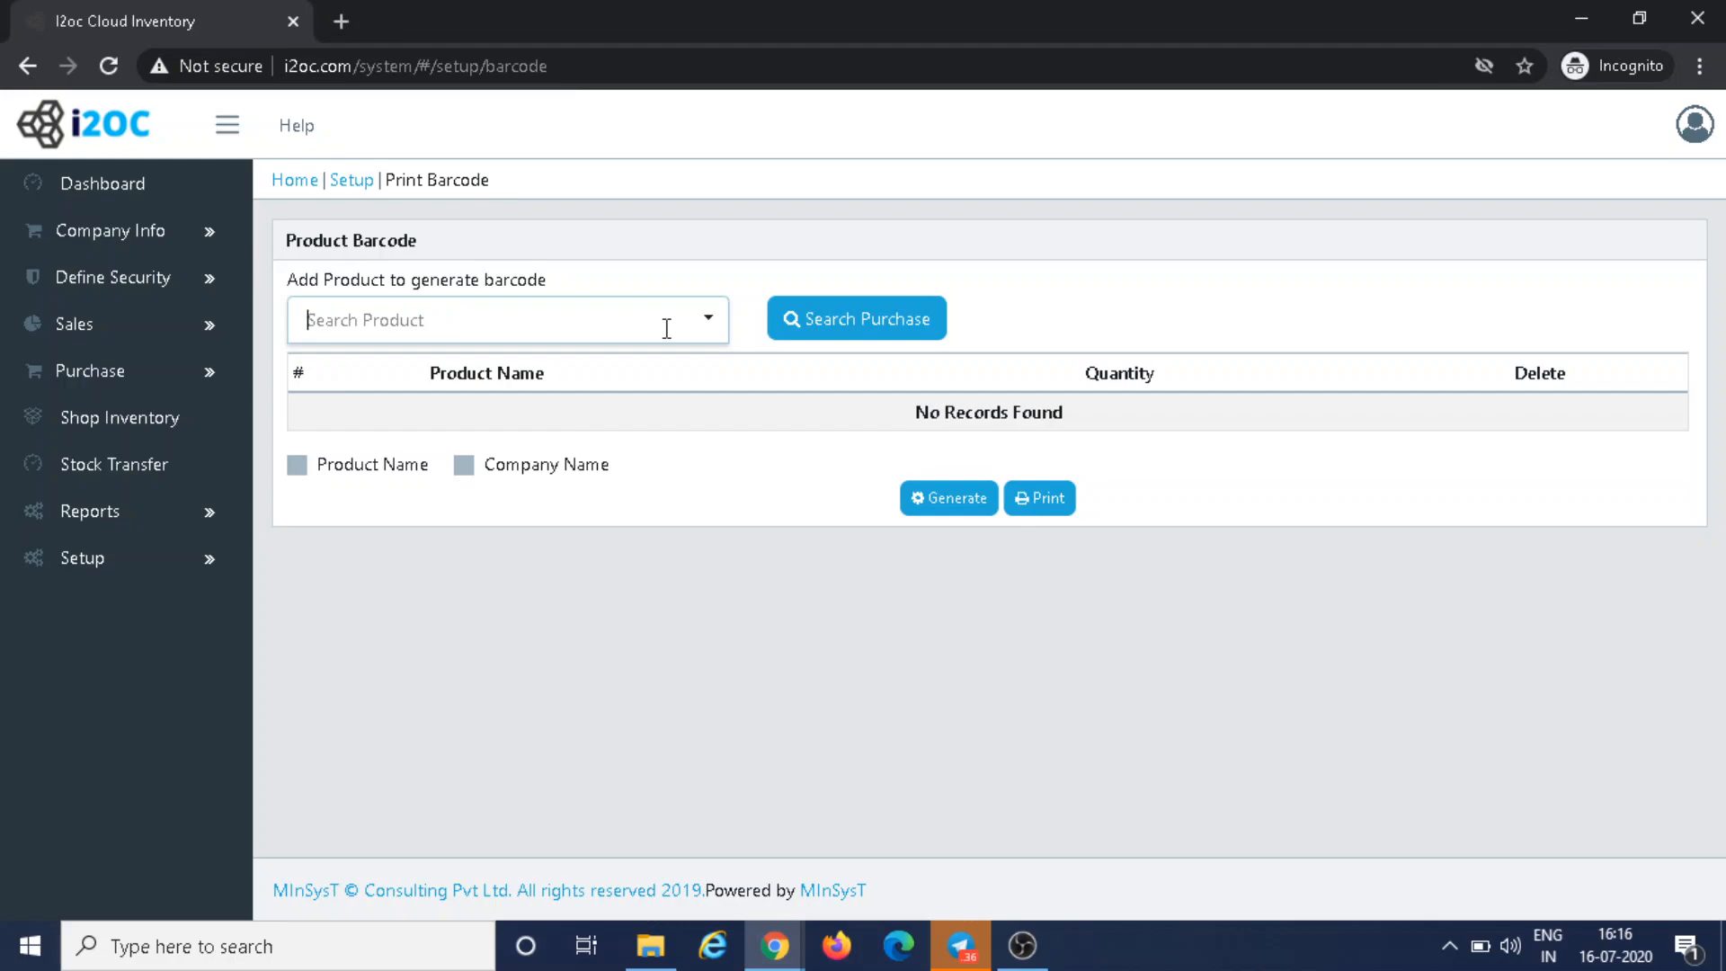
text(sam)
click(636, 373)
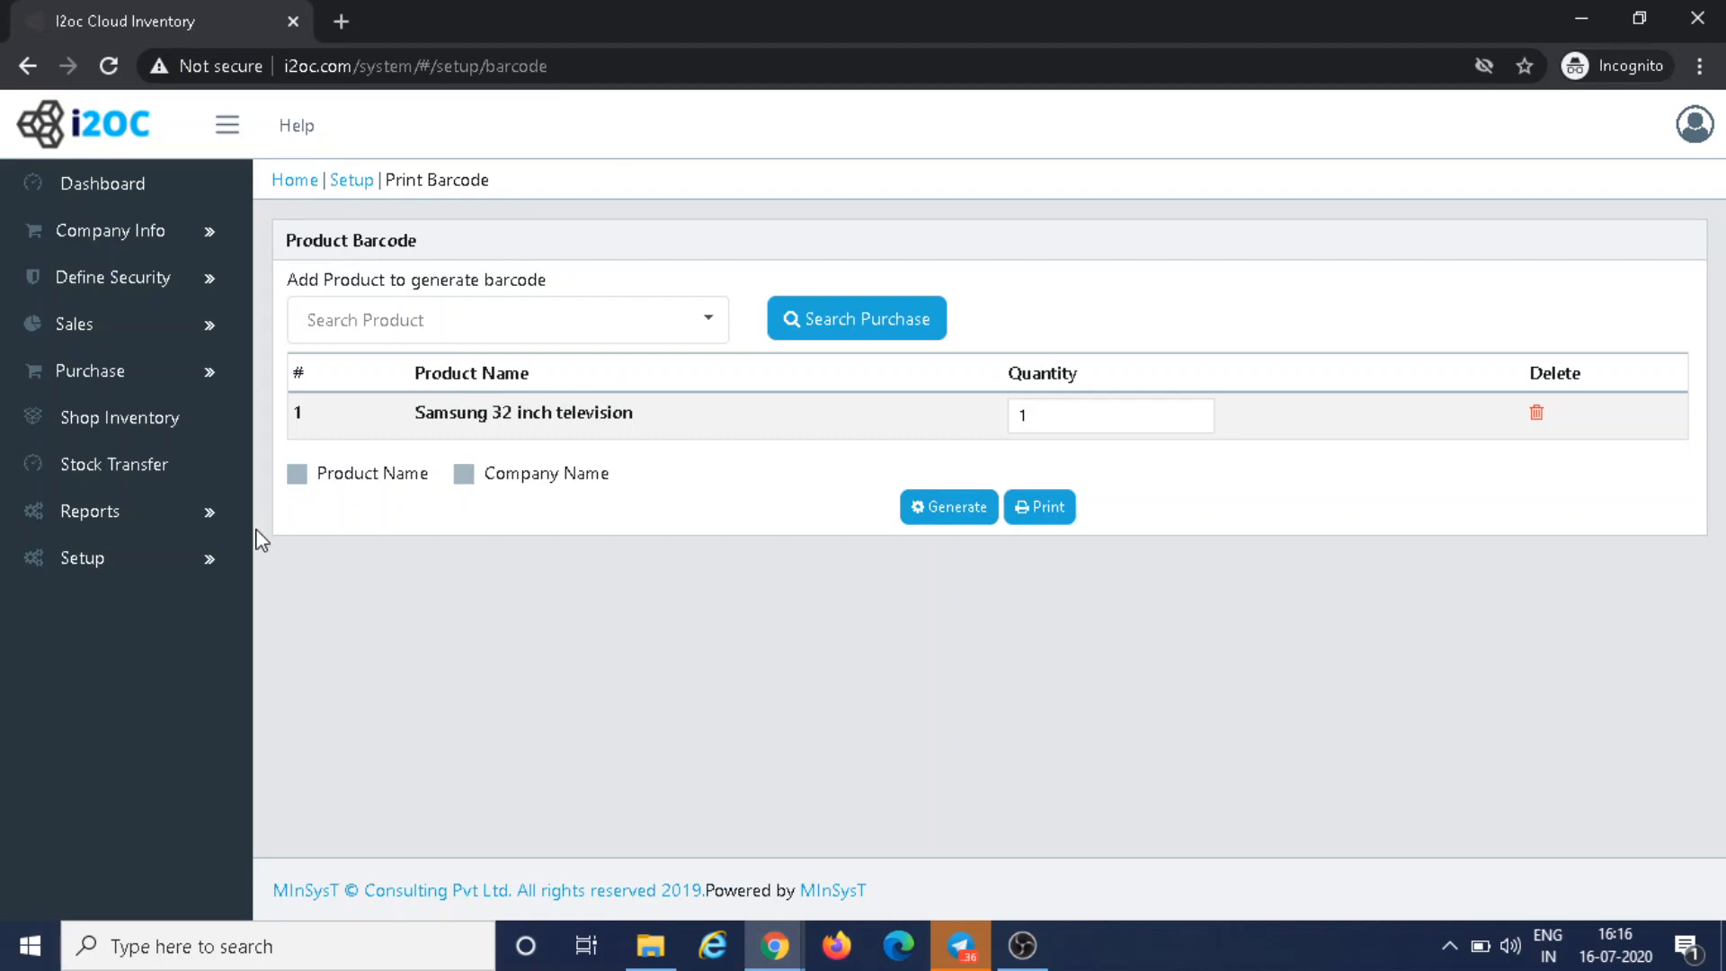
click(223, 557)
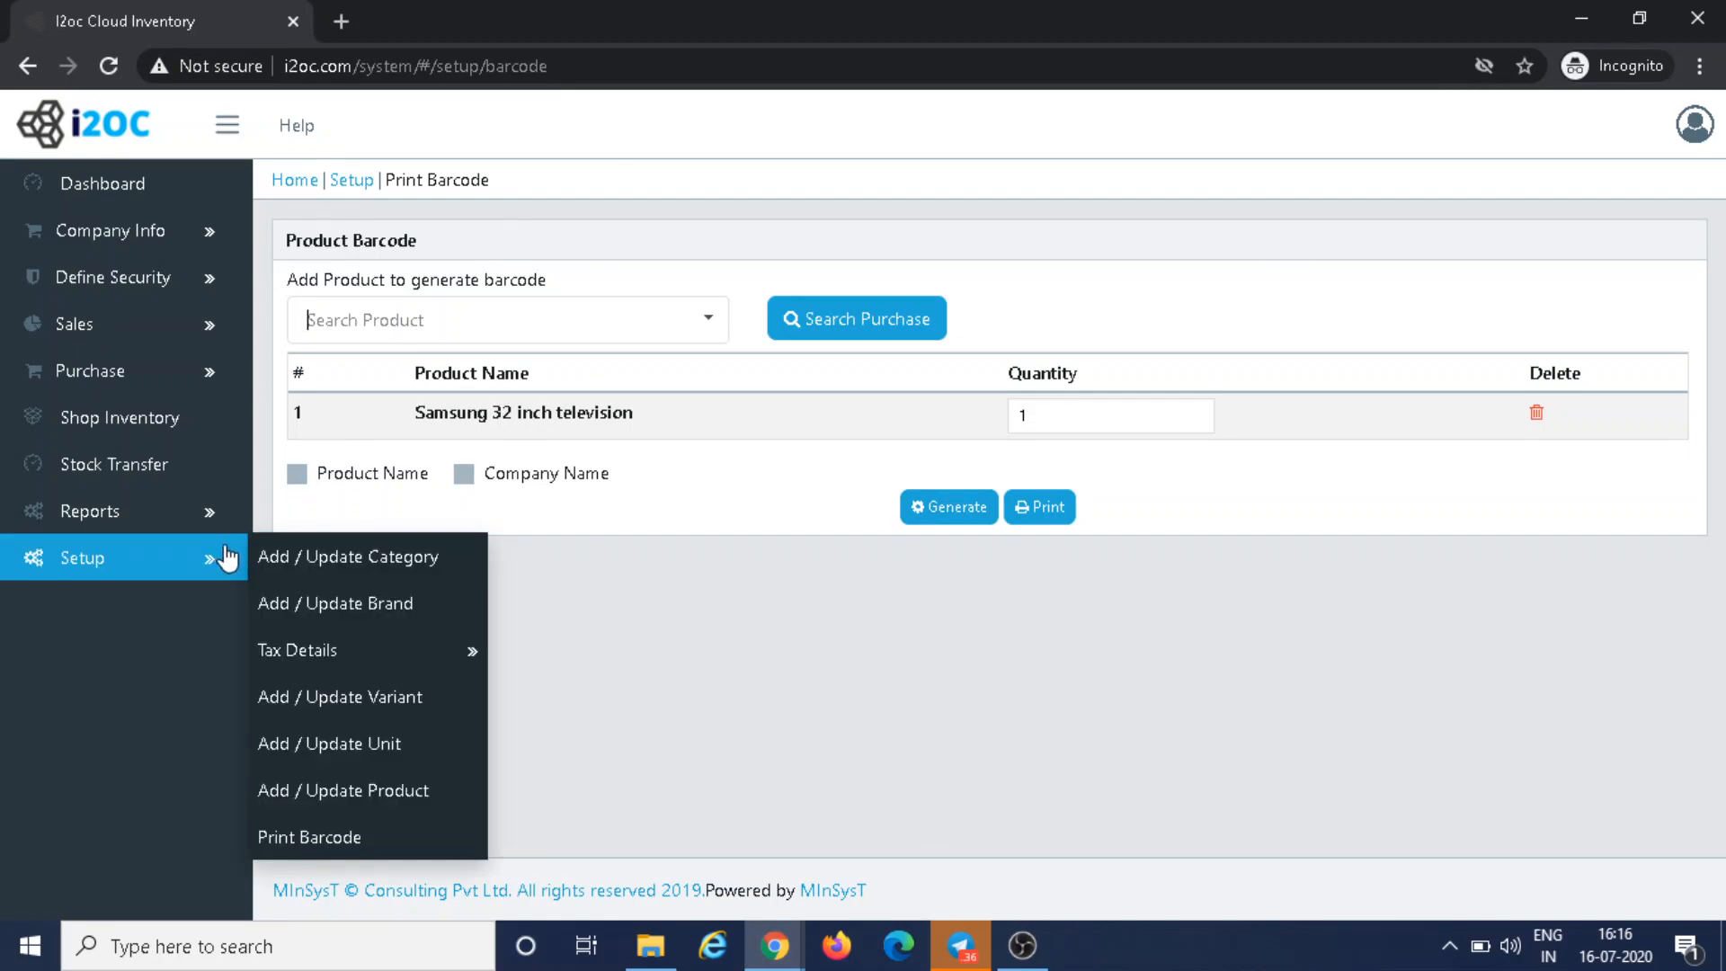